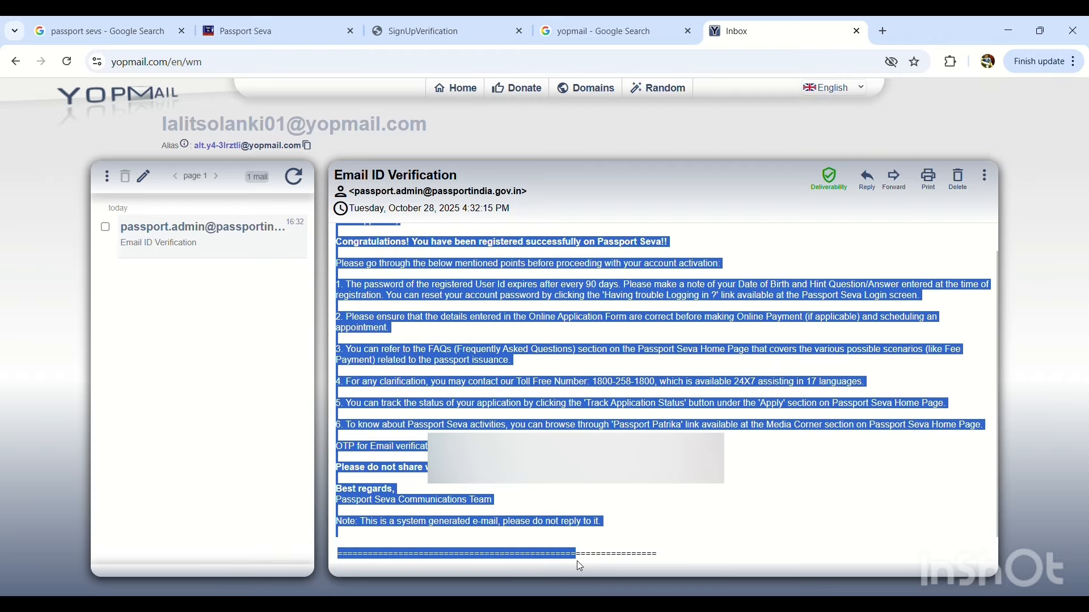
Leave the Email ID Verification message and switch back to the Passport Seva home page tab.
{"action": "left_click", "coordinate": [638, 489]}
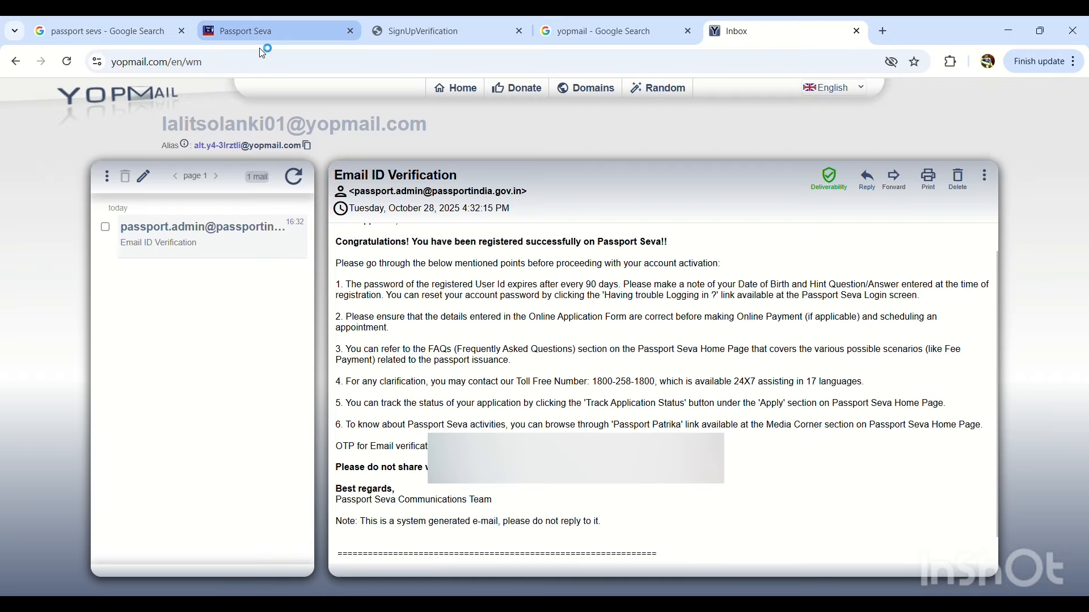
{"action": "left_click", "coordinate": [267, 31]}
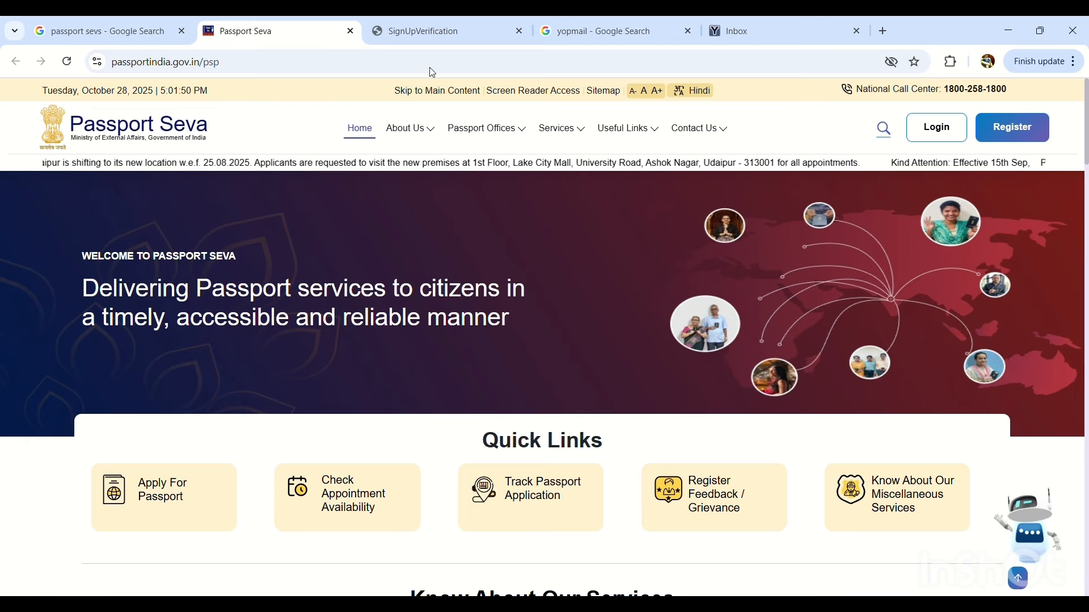
Enter the four-digit email verification code and complete sign-up, confirming the account-created message.
{"action": "left_click", "coordinate": [434, 31]}
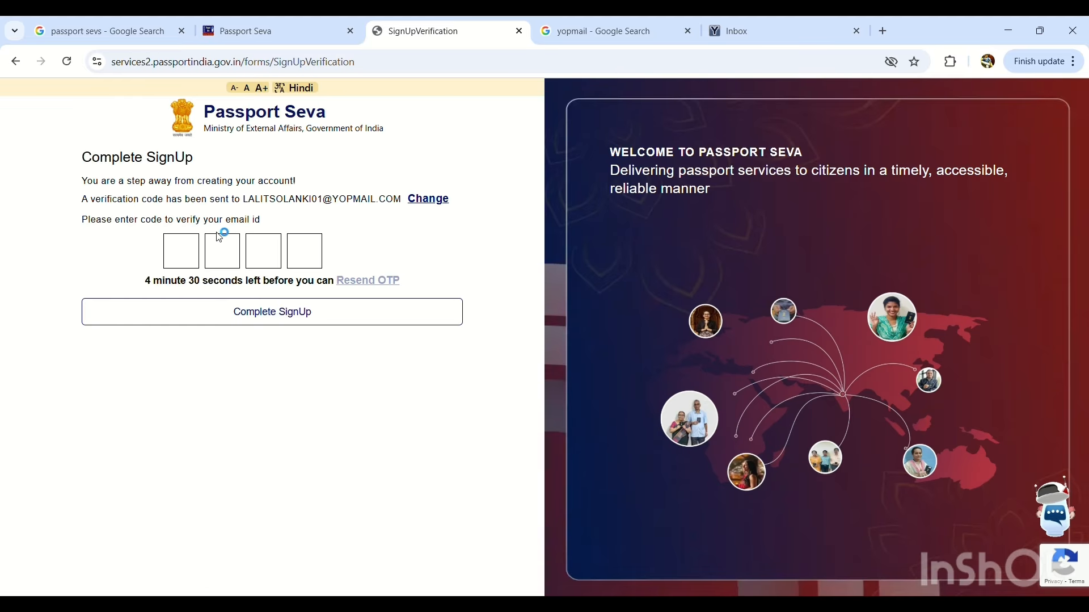
{"action": "left_click", "coordinate": [176, 258]}
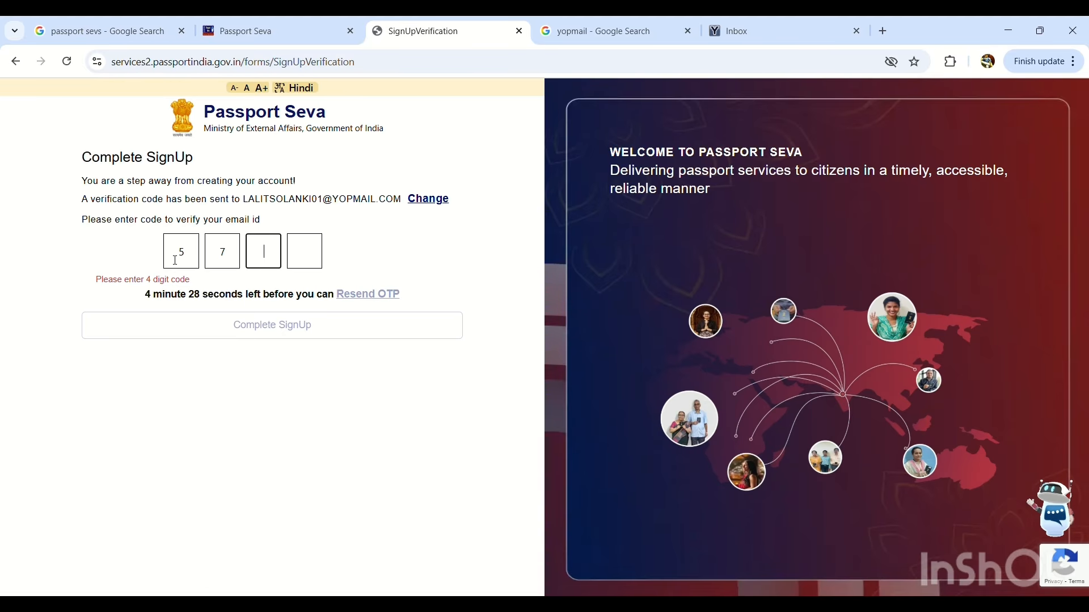
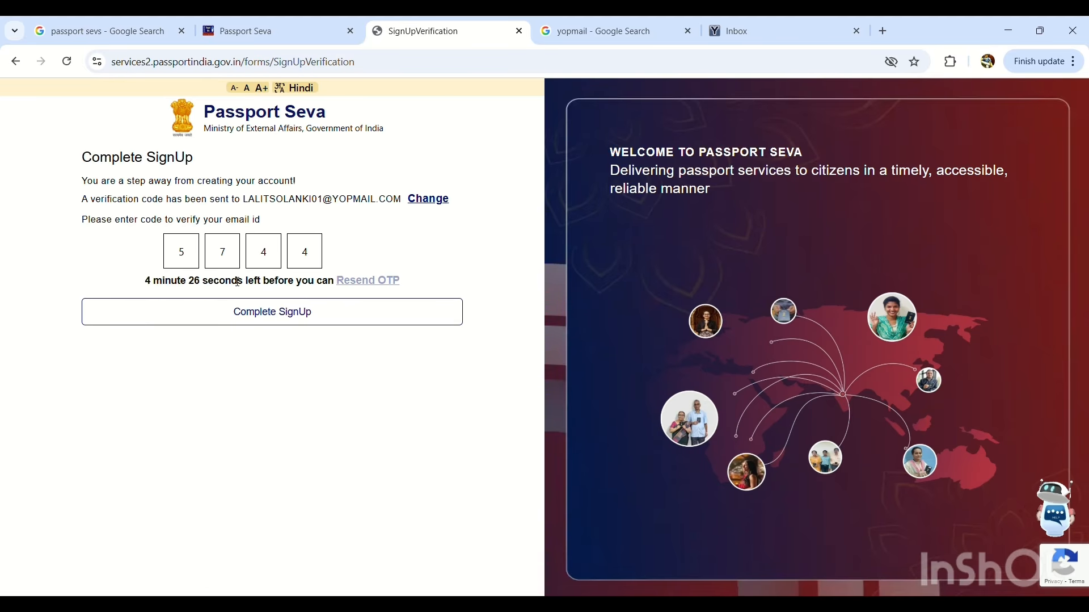
{"action": "left_click", "coordinate": [300, 313]}
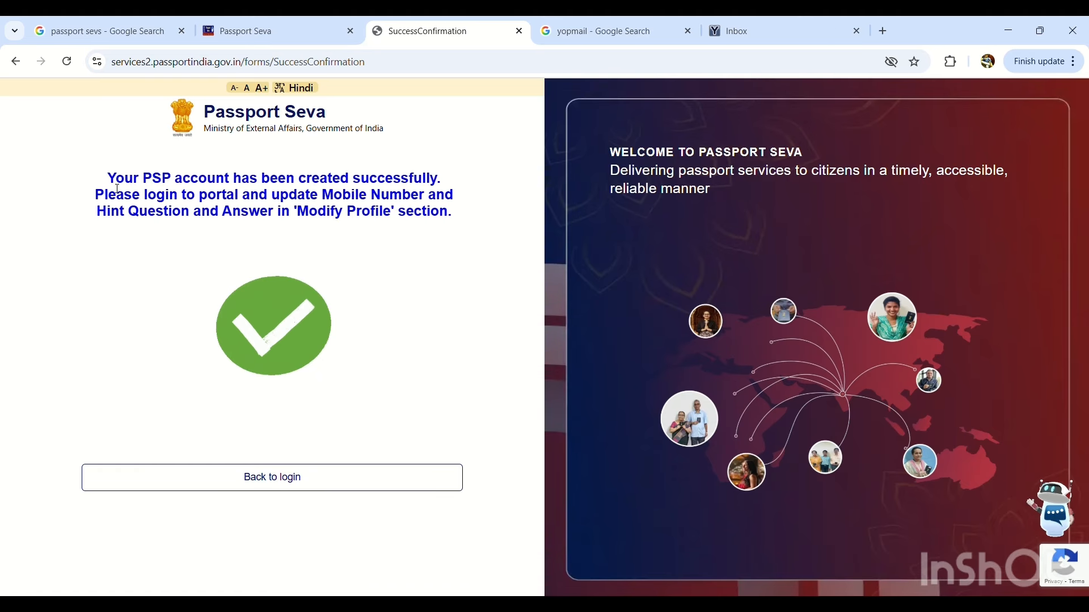
{"action": "left_click_drag", "start_coordinate": [117, 180], "coordinate": [455, 221]}
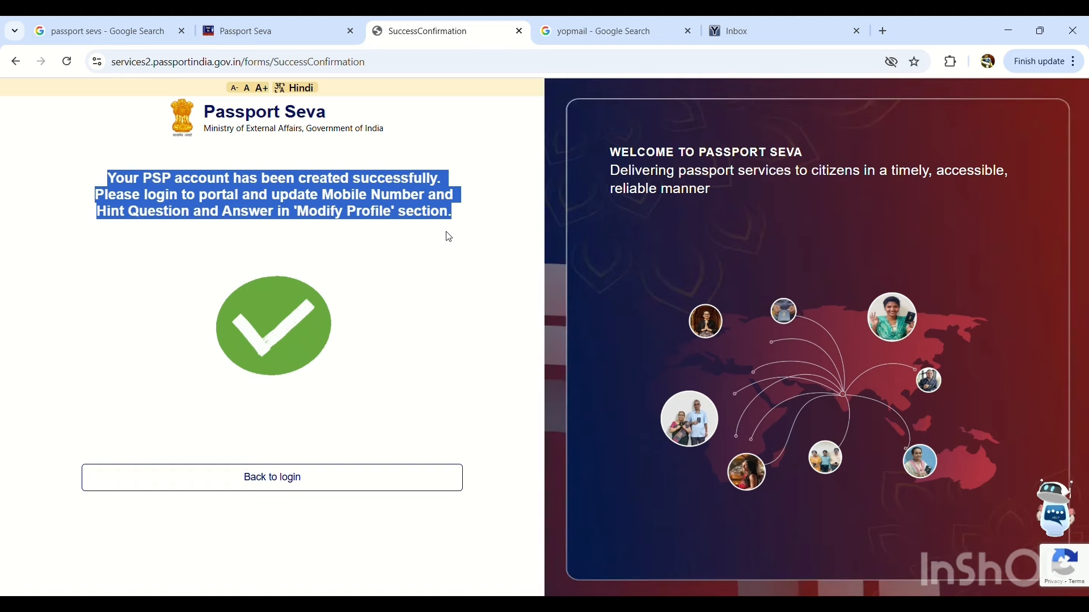
Return to login, enter the Login ID and the account password, and sign in.
{"action": "left_click", "coordinate": [280, 486]}
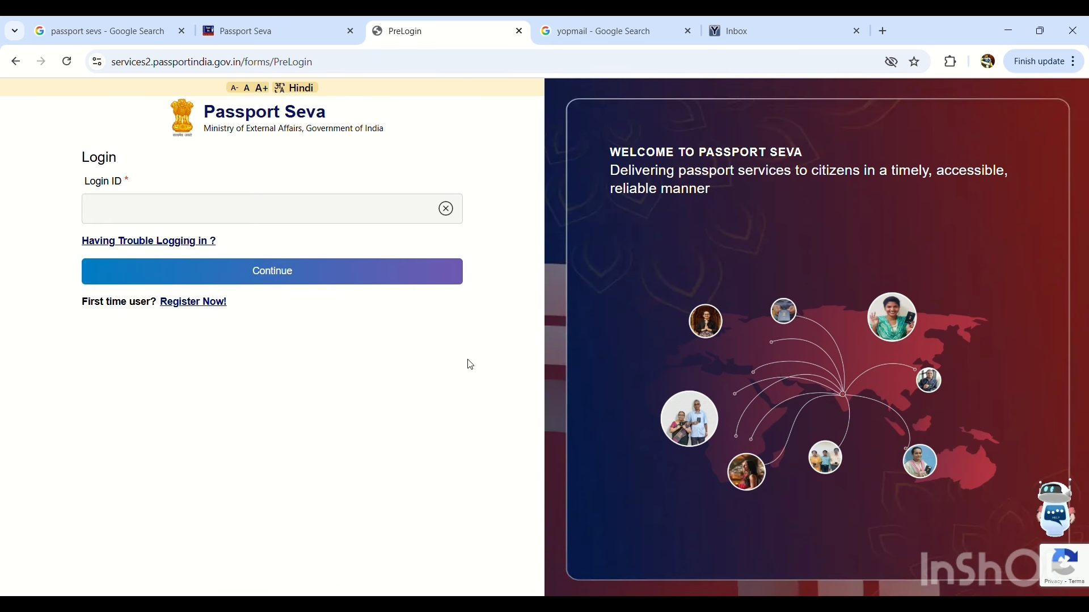
{"action": "left_click", "coordinate": [305, 205]}
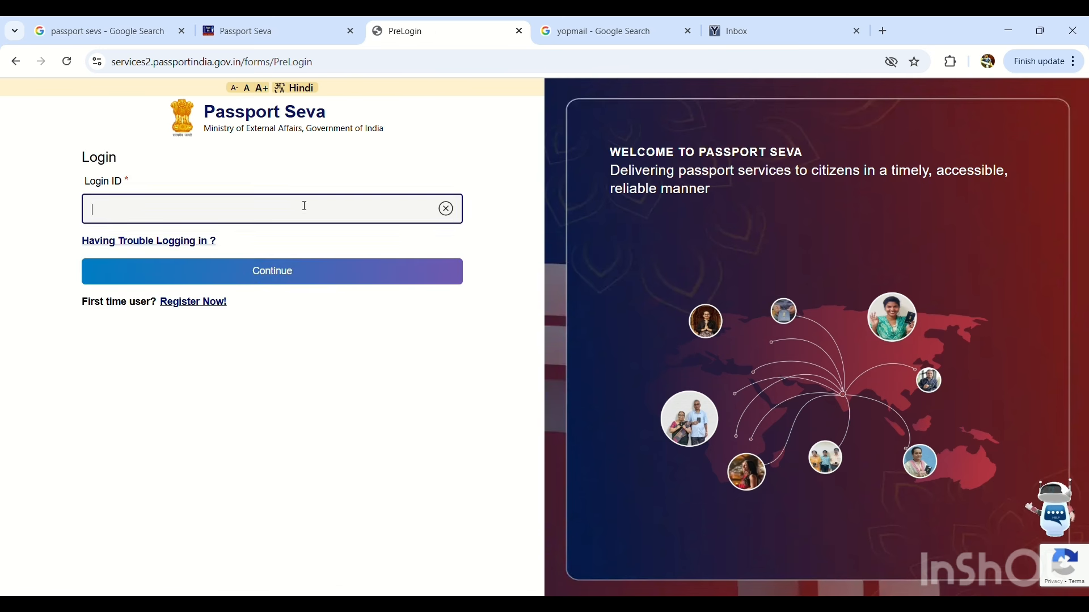
{"action": "key", "text": "ctrl+z"}
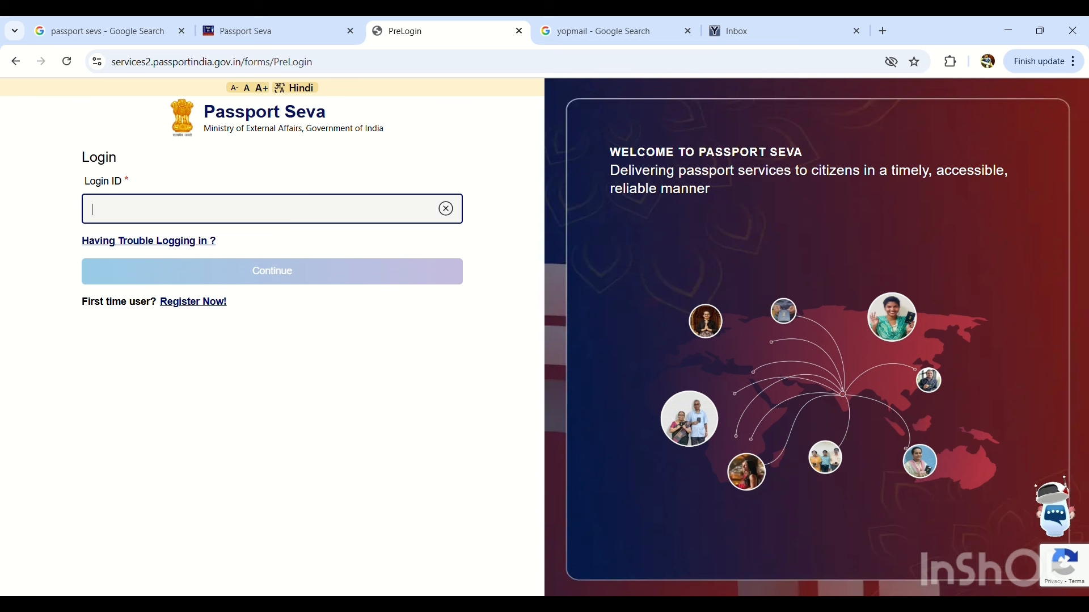
{"action": "key", "text": "alt+Tab"}
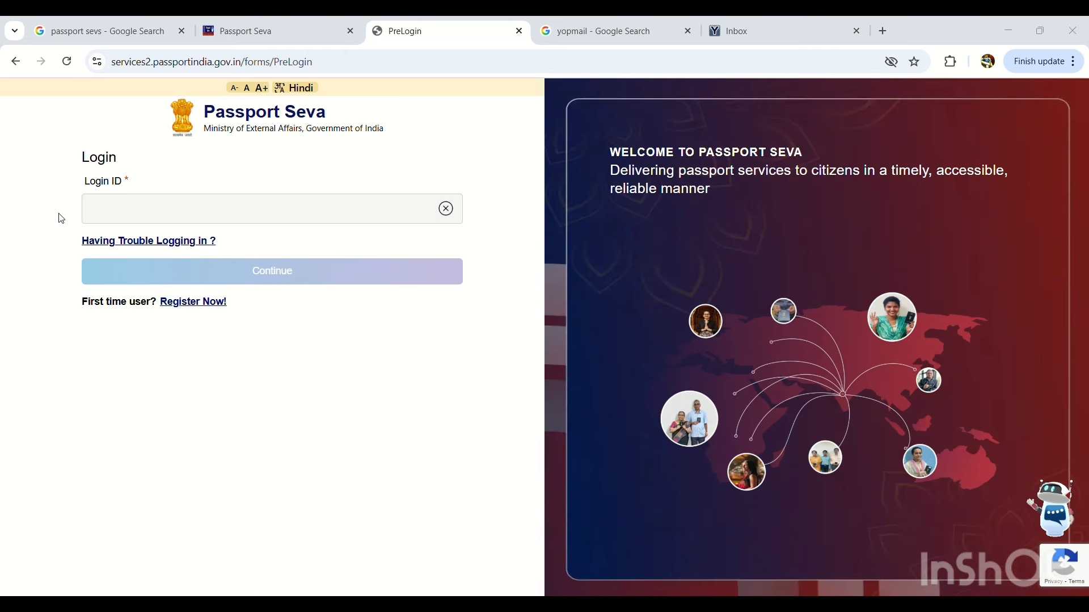
{"action": "left_click", "coordinate": [109, 207]}
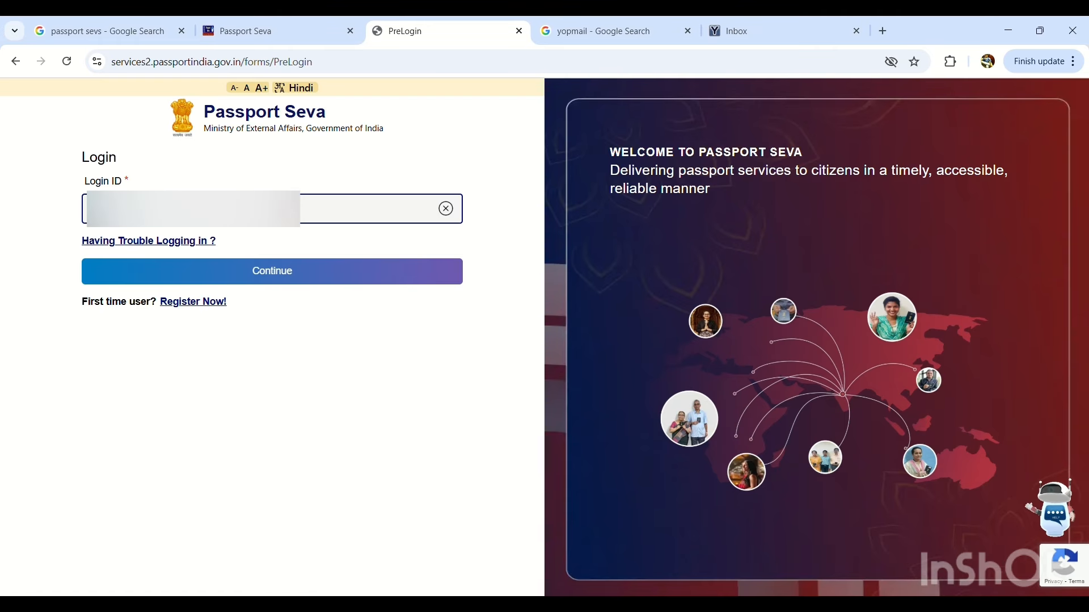
{"action": "left_click", "coordinate": [285, 277]}
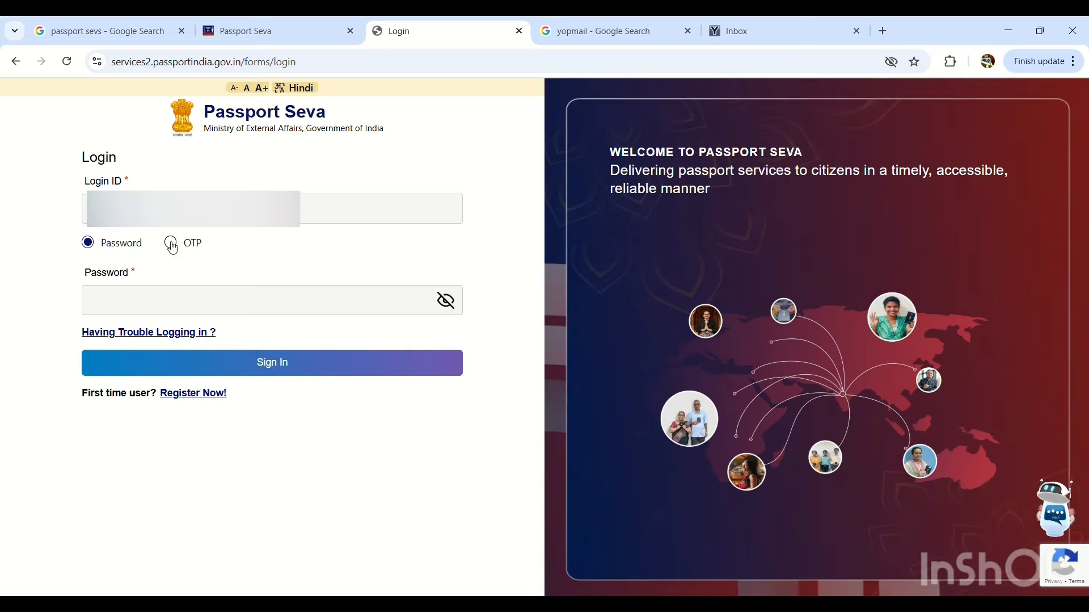
{"action": "left_click", "coordinate": [119, 303]}
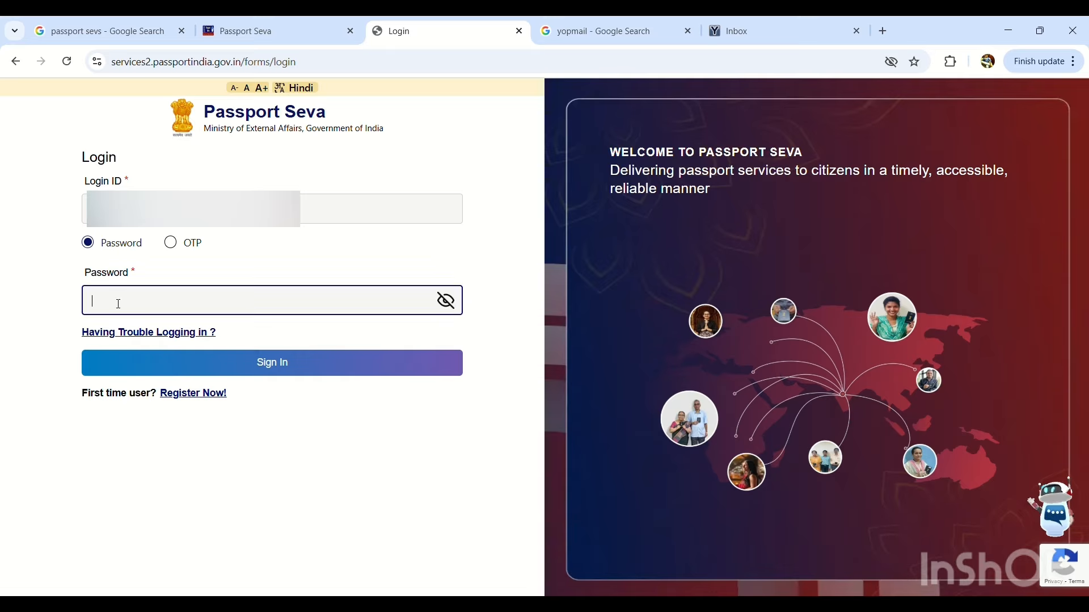
{"action": "type", "text": "••"}
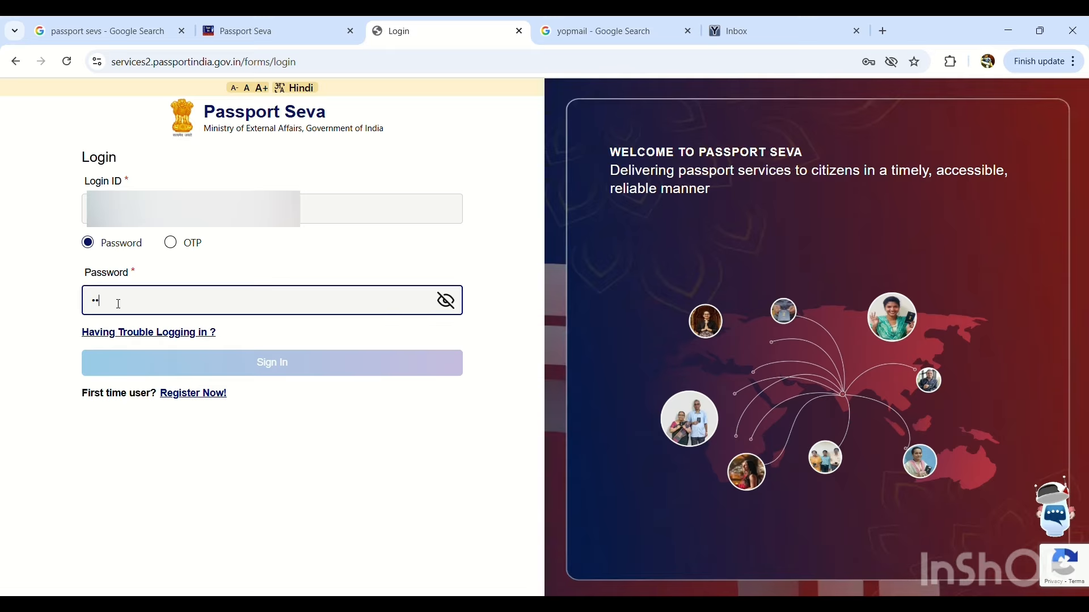
{"action": "type", "text": "••"}
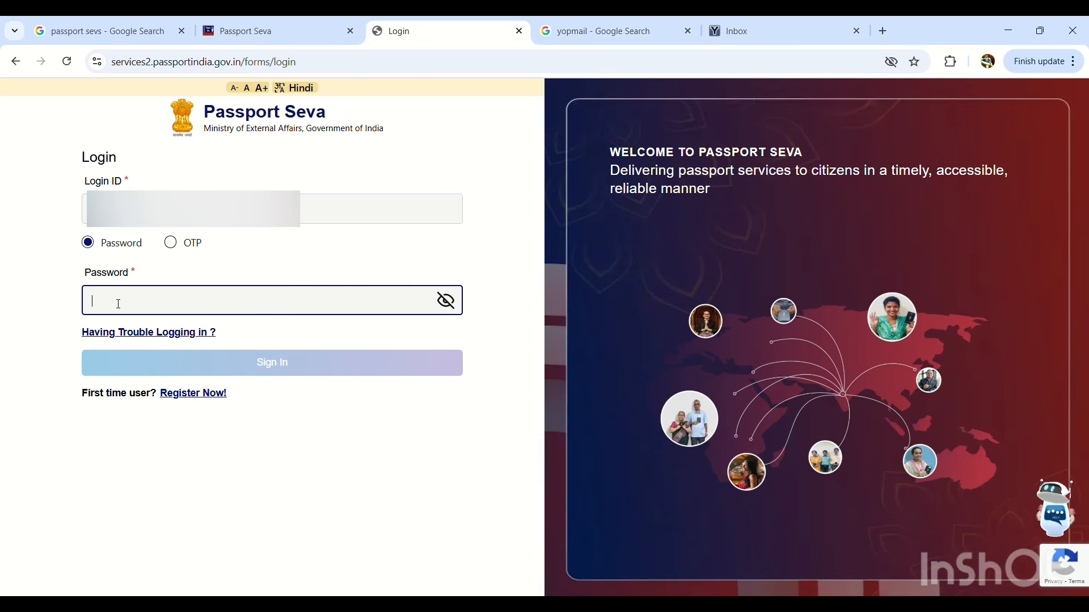
{"action": "type", "text": "•"}
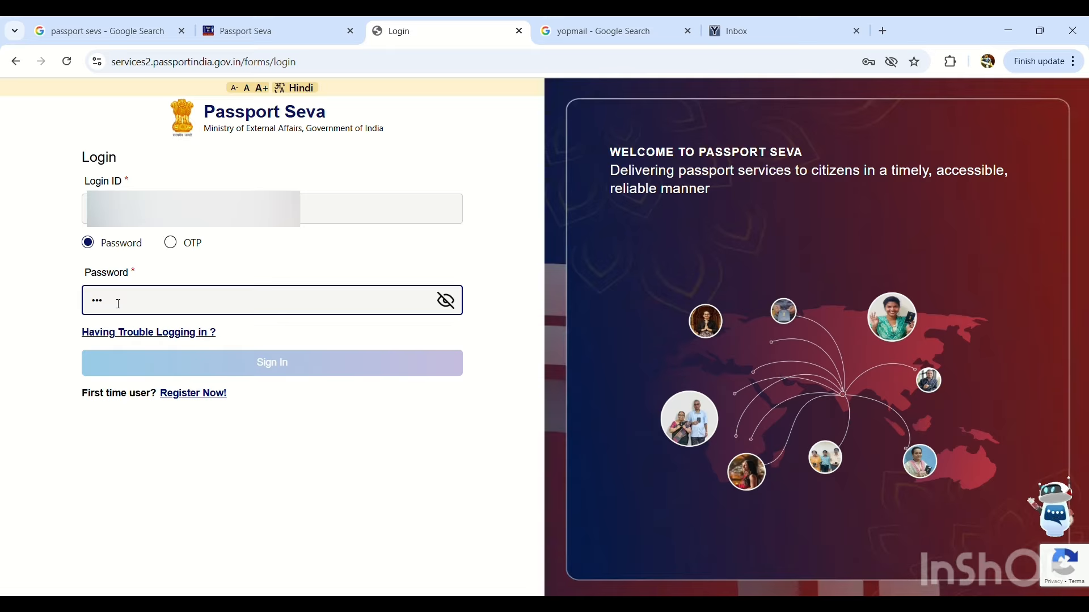
{"action": "type", "text": "••••••"}
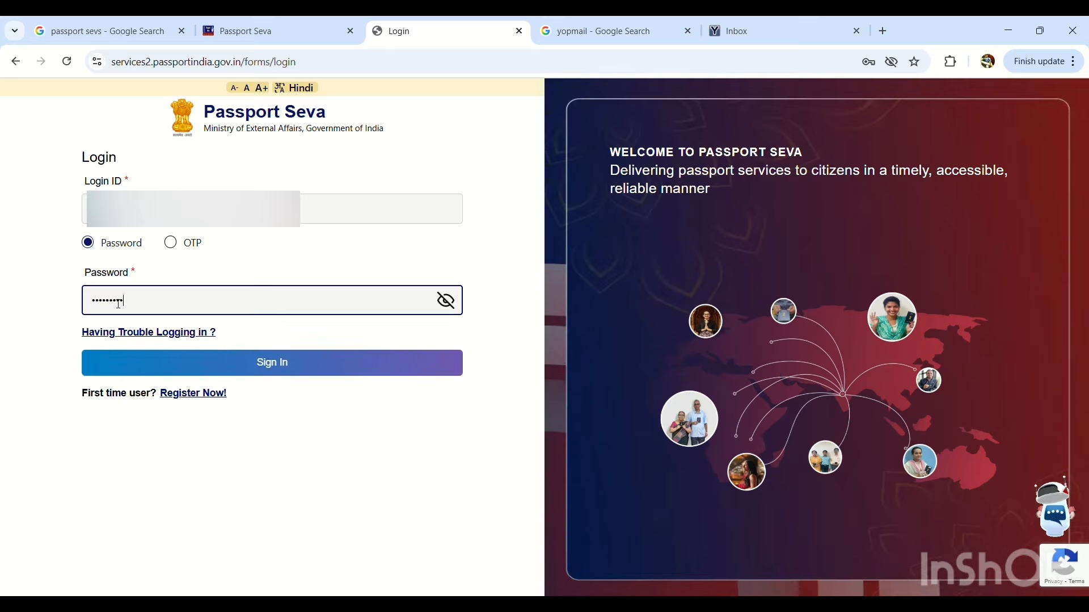
{"action": "type", "text": "••••"}
{"action": "left_click", "coordinate": [272, 367]}
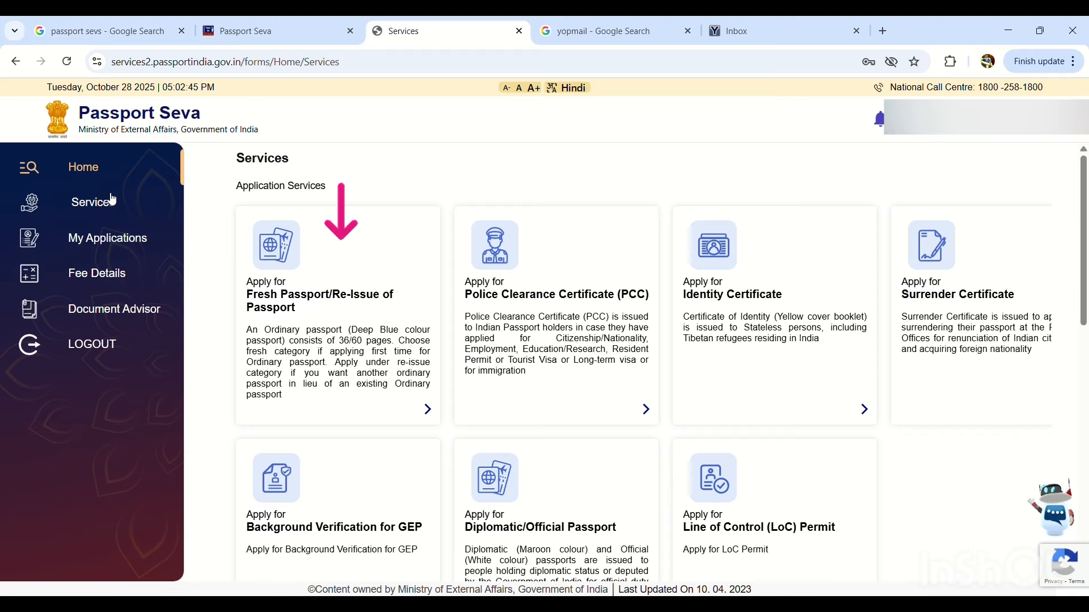
Look over the My Applications list, then return to the application services list.
{"action": "left_click", "coordinate": [89, 210]}
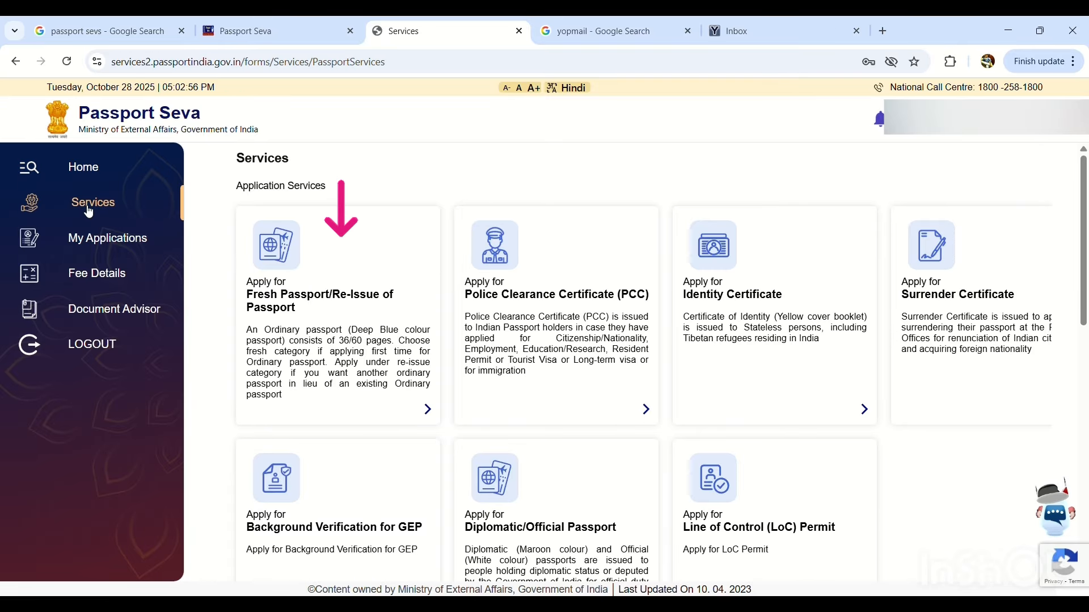
{"action": "left_click", "coordinate": [98, 248]}
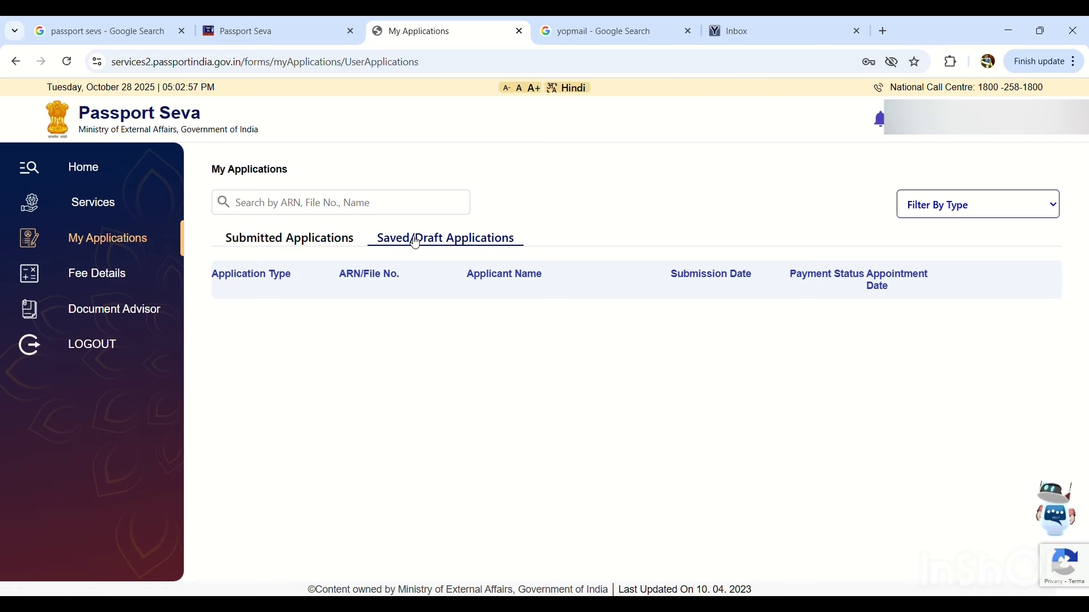
{"action": "left_click", "coordinate": [112, 209]}
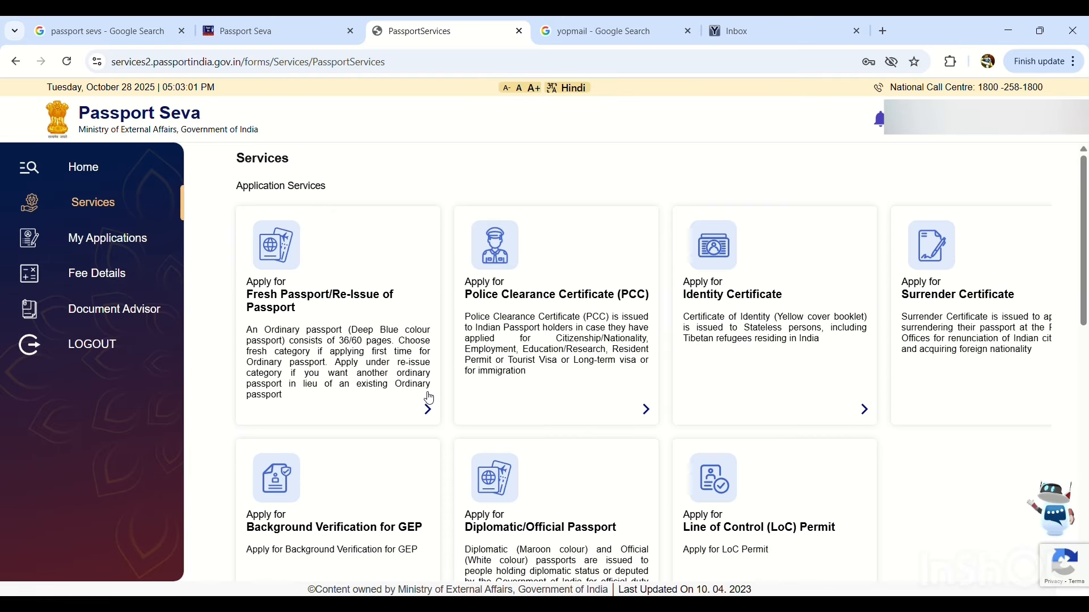
Start a Fresh Passport/Re-Issue application, skip previous-passport details, and keep Kota as passport office.
{"action": "left_click", "coordinate": [276, 297]}
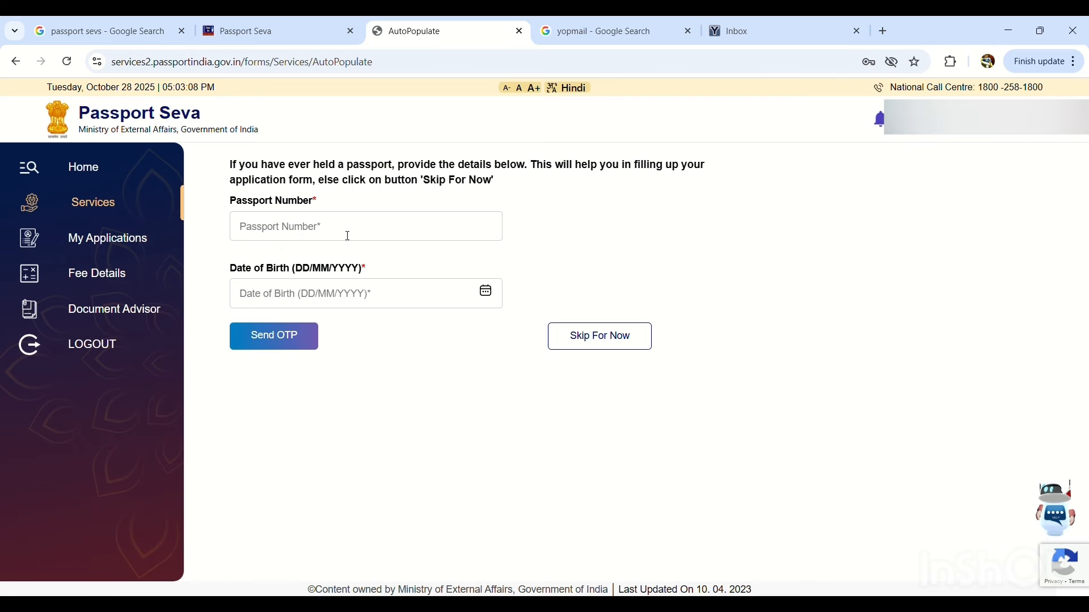
{"action": "left_click_drag", "start_coordinate": [229, 164], "coordinate": [501, 195]}
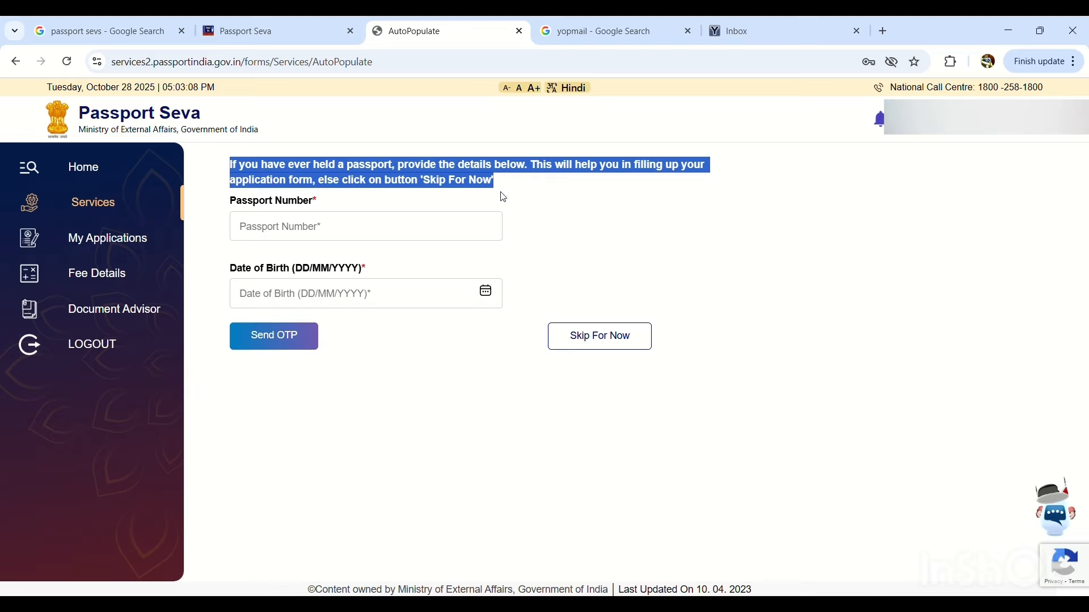
{"action": "left_click", "coordinate": [592, 348]}
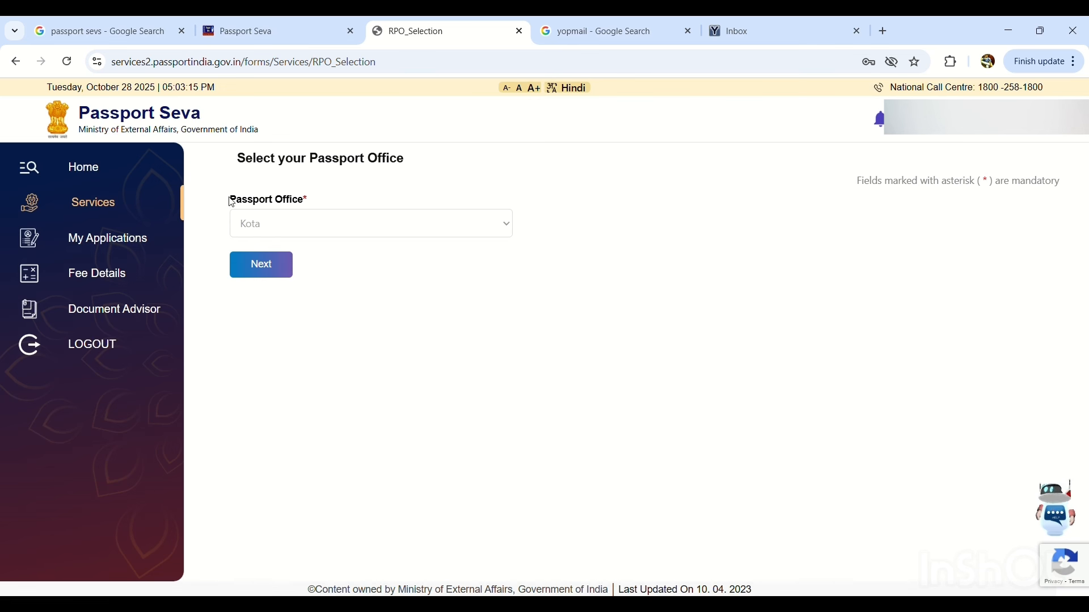
{"action": "left_click_drag", "start_coordinate": [223, 187], "coordinate": [272, 238]}
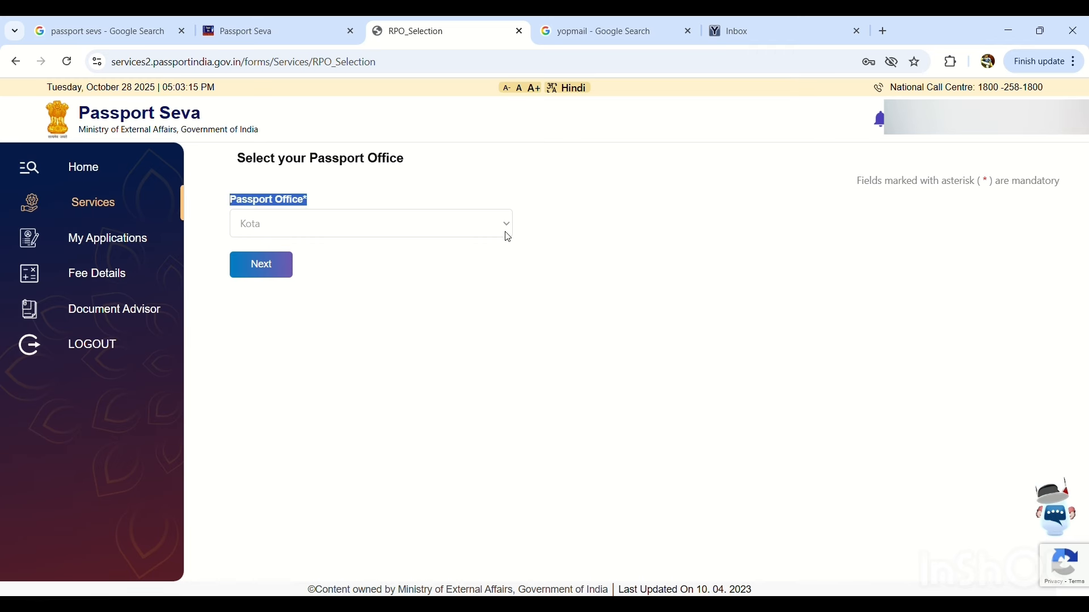
{"action": "left_click", "coordinate": [274, 269]}
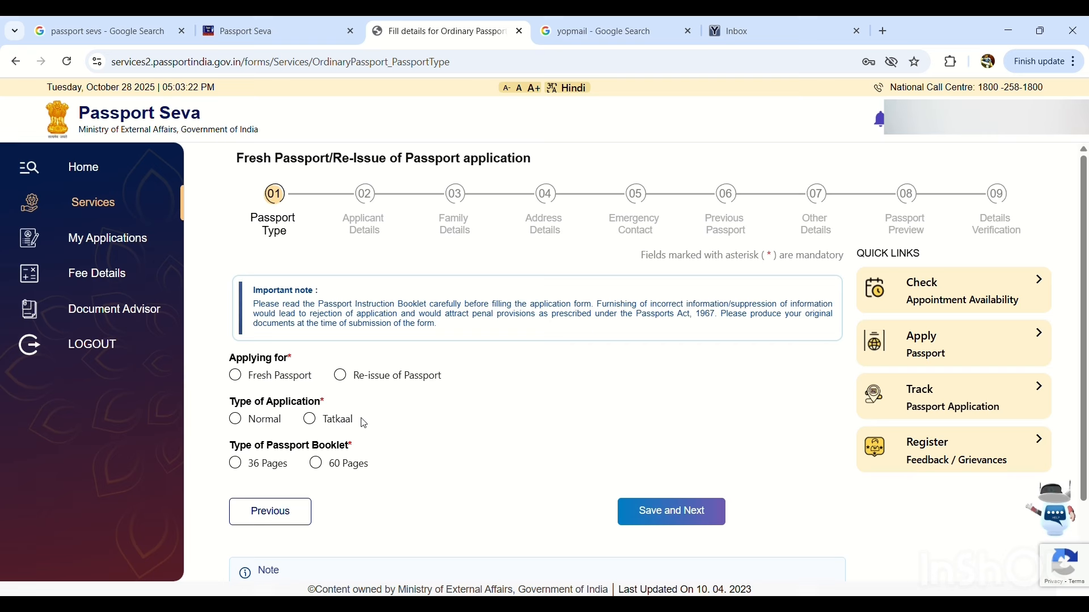
Choose Fresh Passport, Normal application type and a 36-page booklet, then save the step.
{"action": "left_click", "coordinate": [236, 377]}
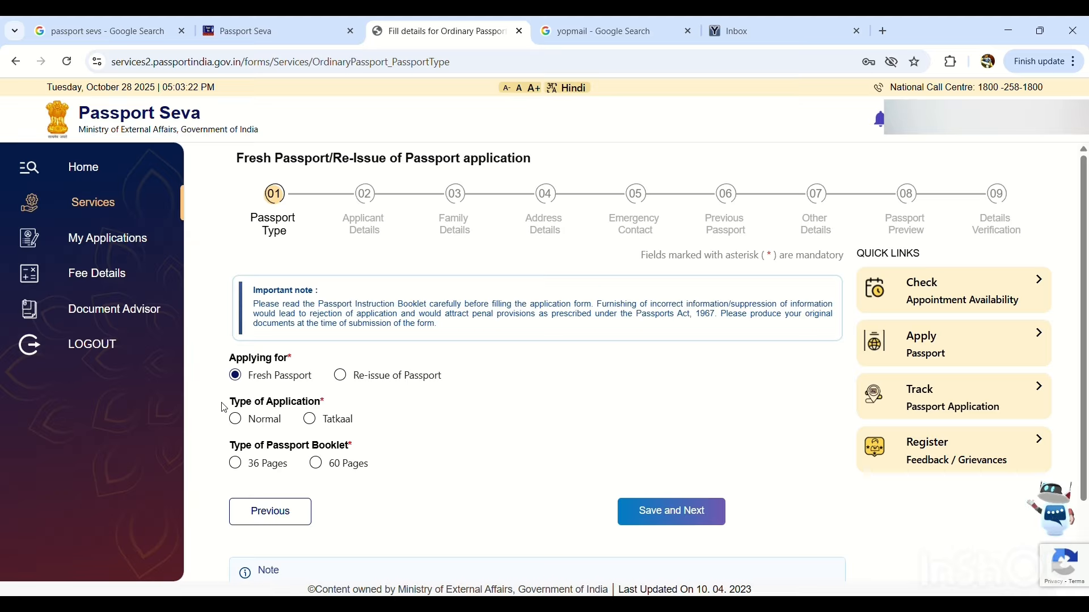
{"action": "left_click", "coordinate": [237, 421]}
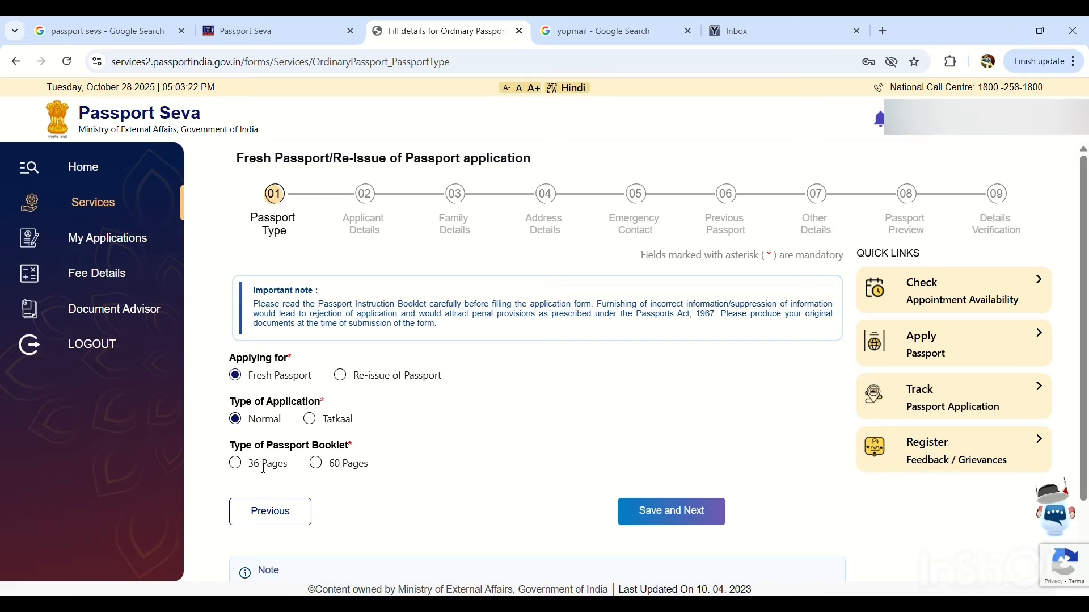
{"action": "left_click", "coordinate": [241, 468]}
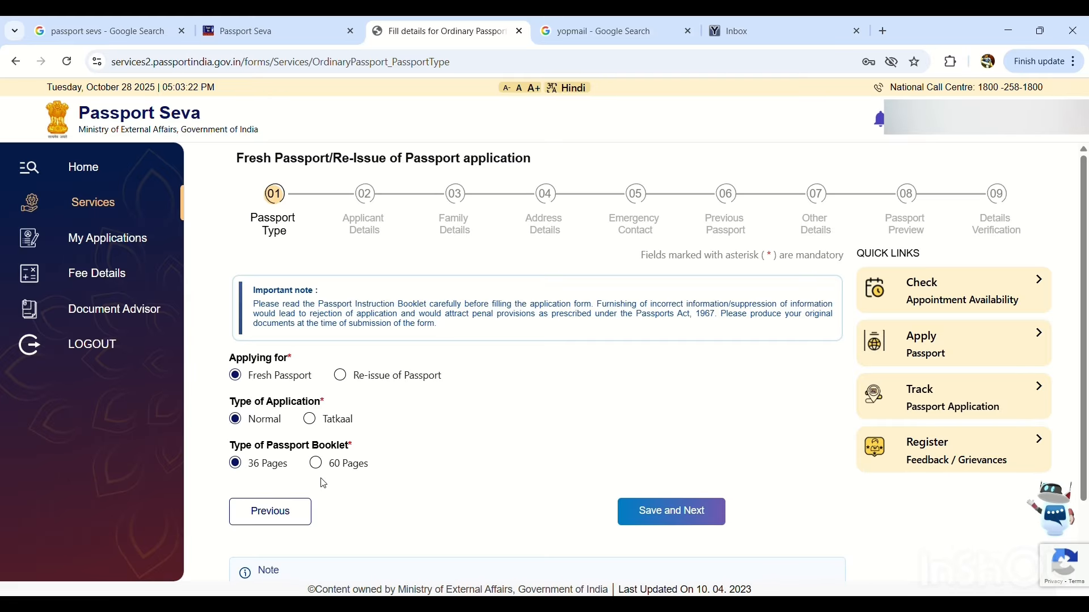
{"action": "left_click", "coordinate": [682, 522]}
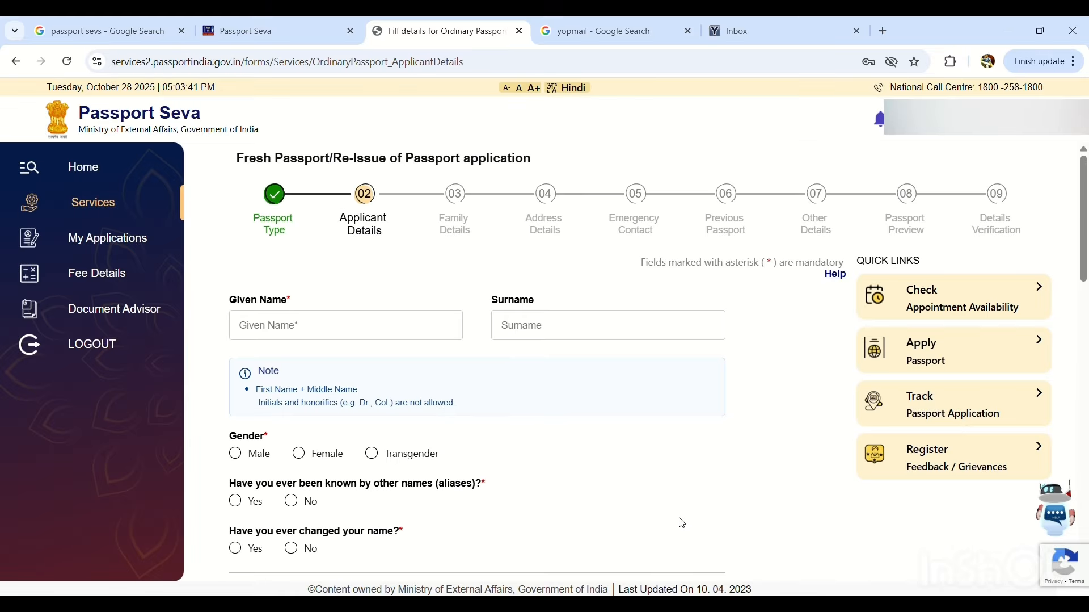
Enter the applicant's given name and surname in their separate fields.
{"action": "left_click", "coordinate": [325, 328]}
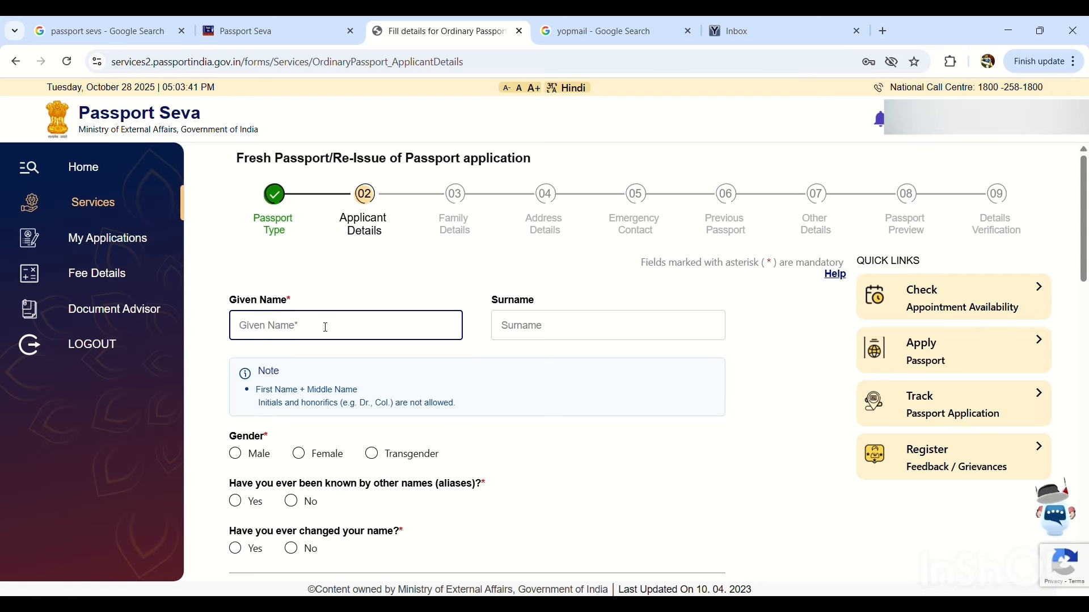
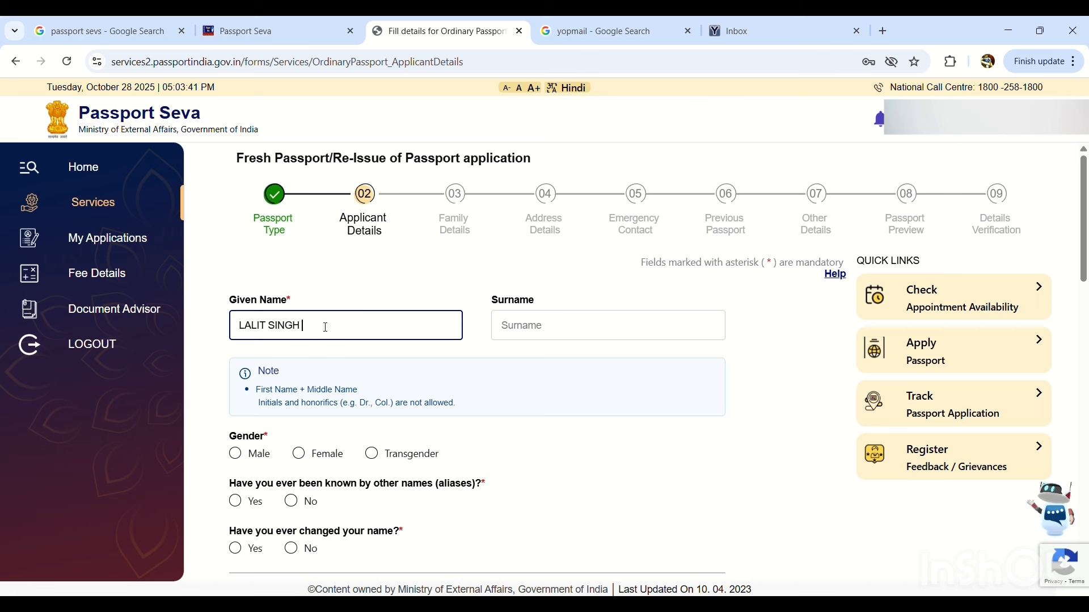
{"action": "left_click", "coordinate": [535, 324]}
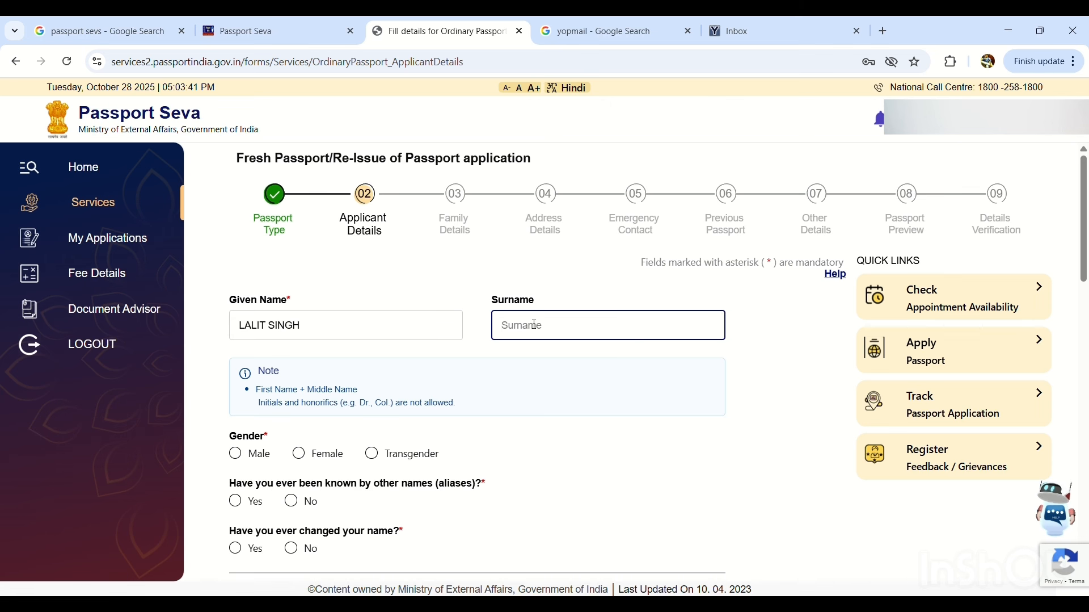
{"action": "type", "text": "SOLANKI"}
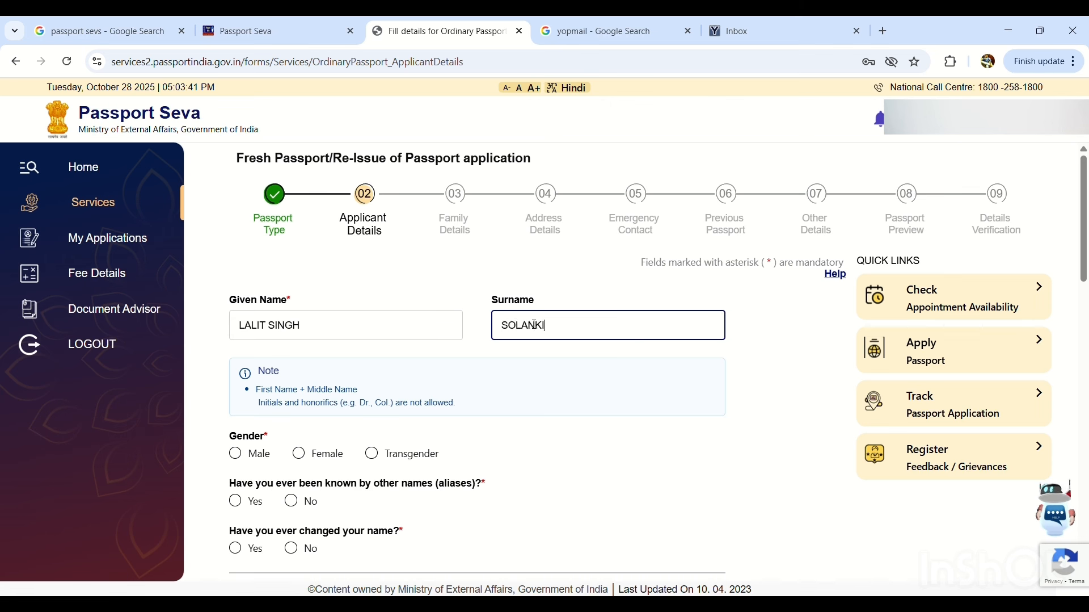
Set gender to Male and answer No to both the aliases and name-change questions.
{"action": "left_click", "coordinate": [236, 460]}
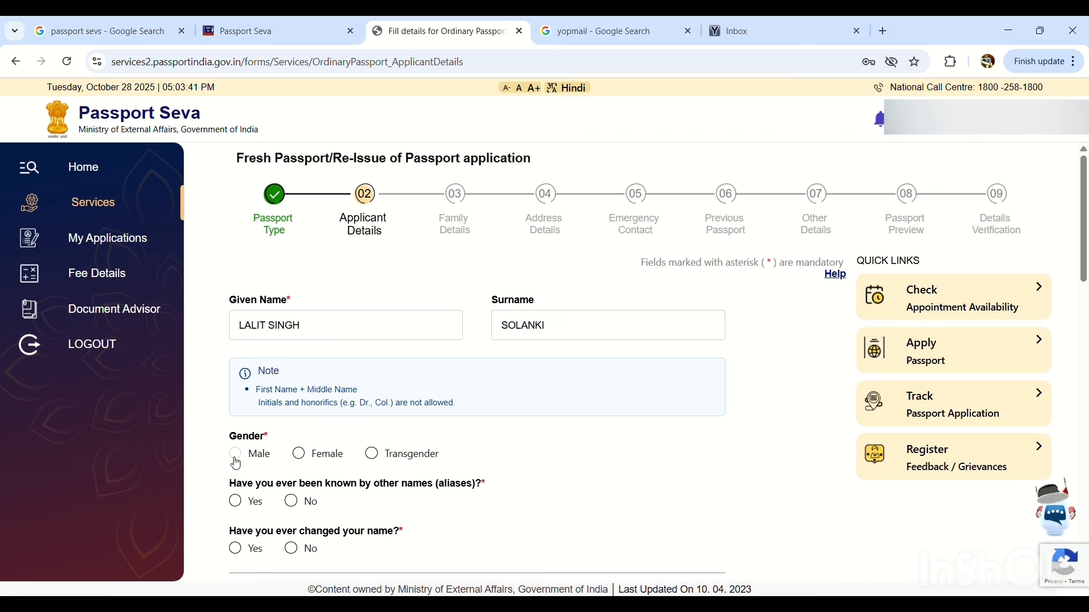
{"action": "left_click", "coordinate": [294, 503]}
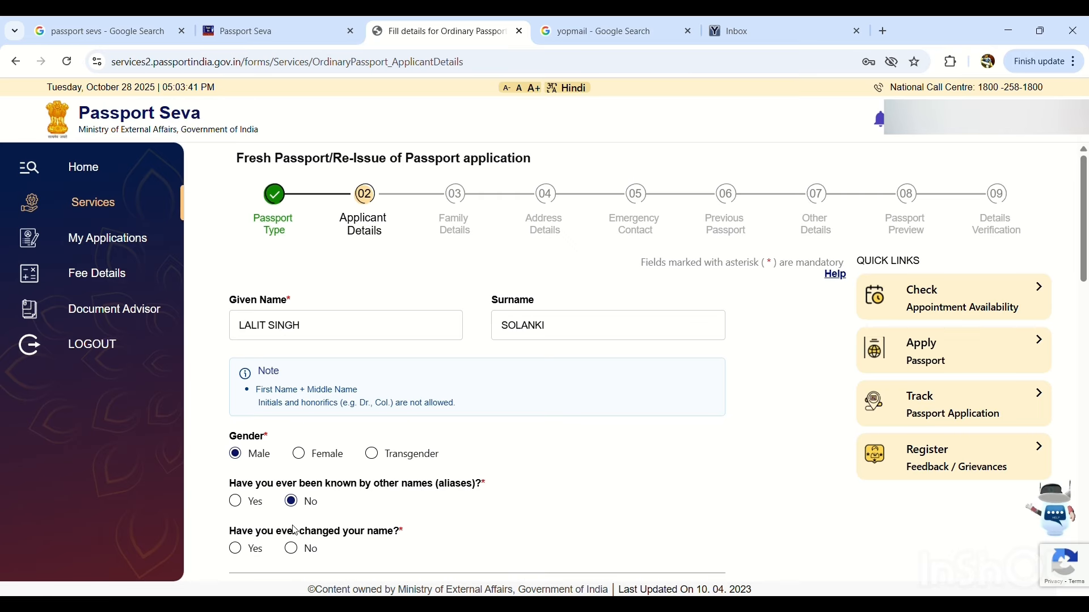
{"action": "left_click", "coordinate": [295, 553]}
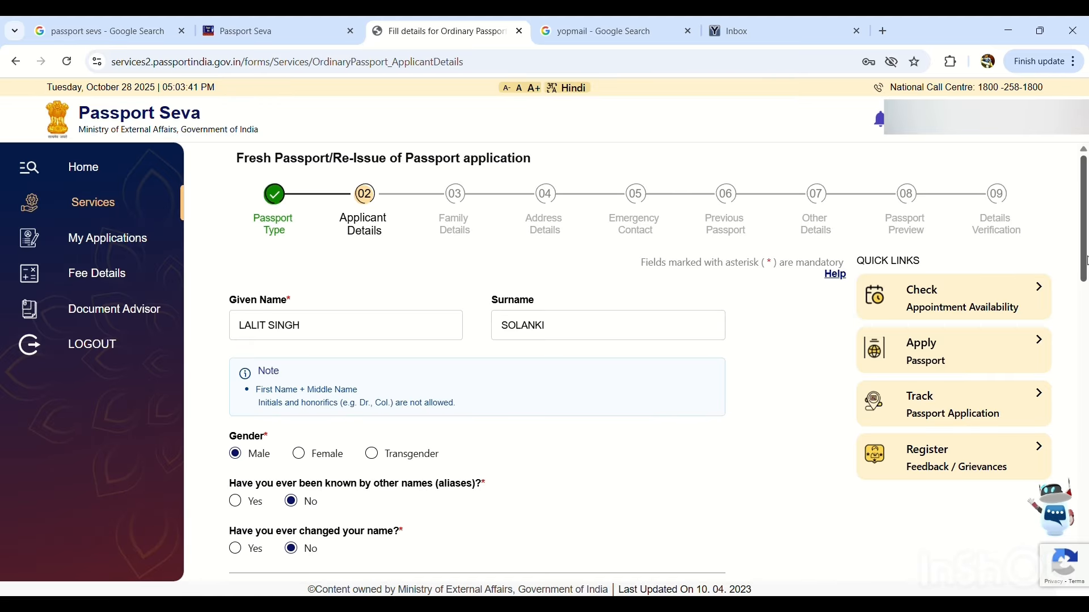
{"action": "left_click_drag", "start_coordinate": [1086, 261], "coordinate": [1086, 352]}
{"action": "left_click", "coordinate": [395, 285]}
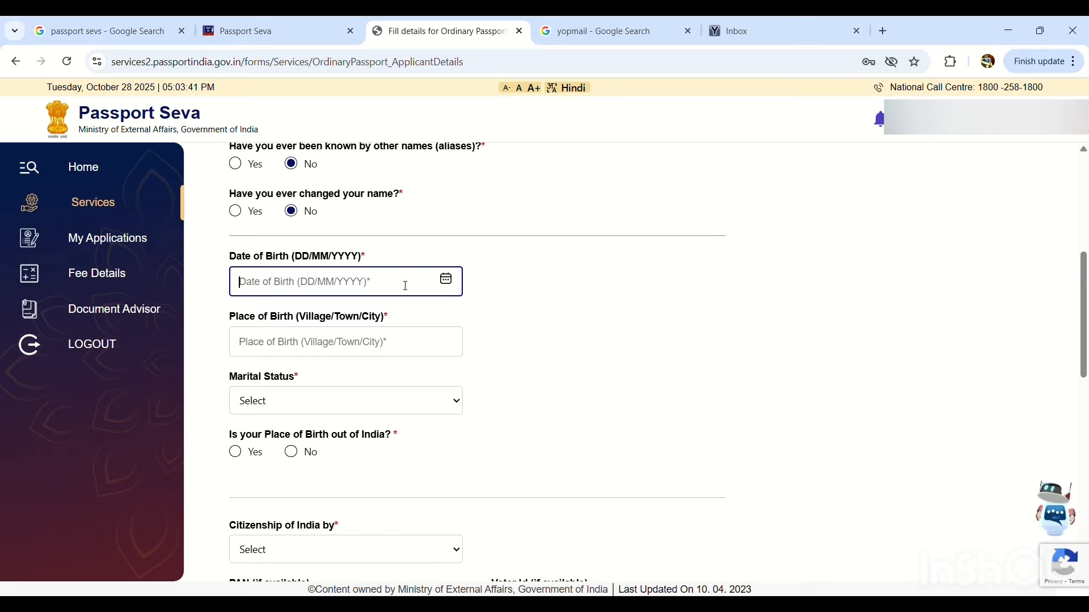
Enter date of birth 01/01/2000 and place of birth UDAIPUR.
{"action": "type", "text": "01"}
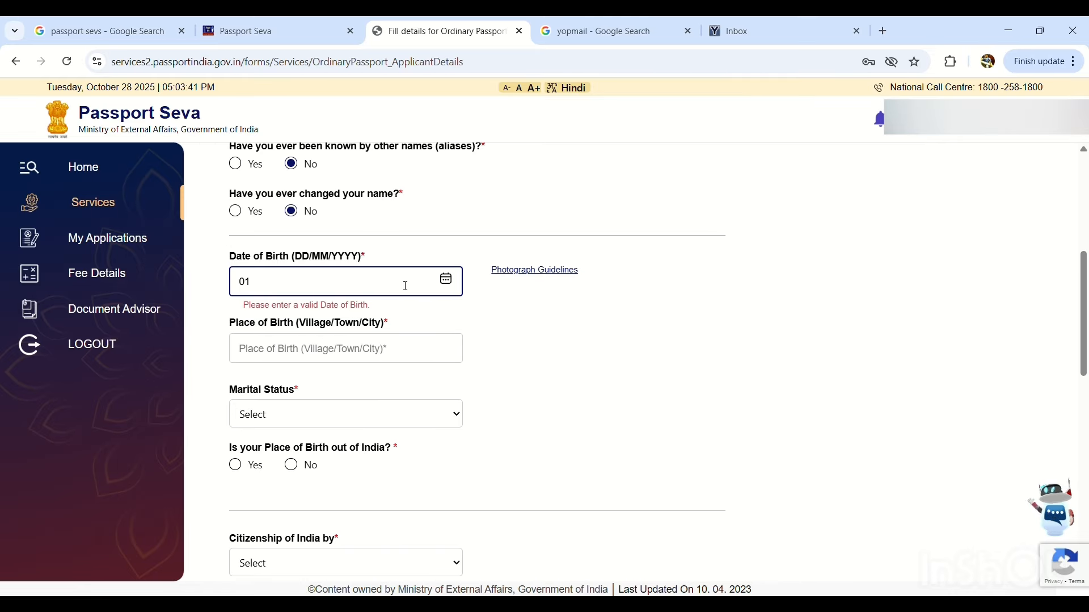
{"action": "type", "text": "/0"}
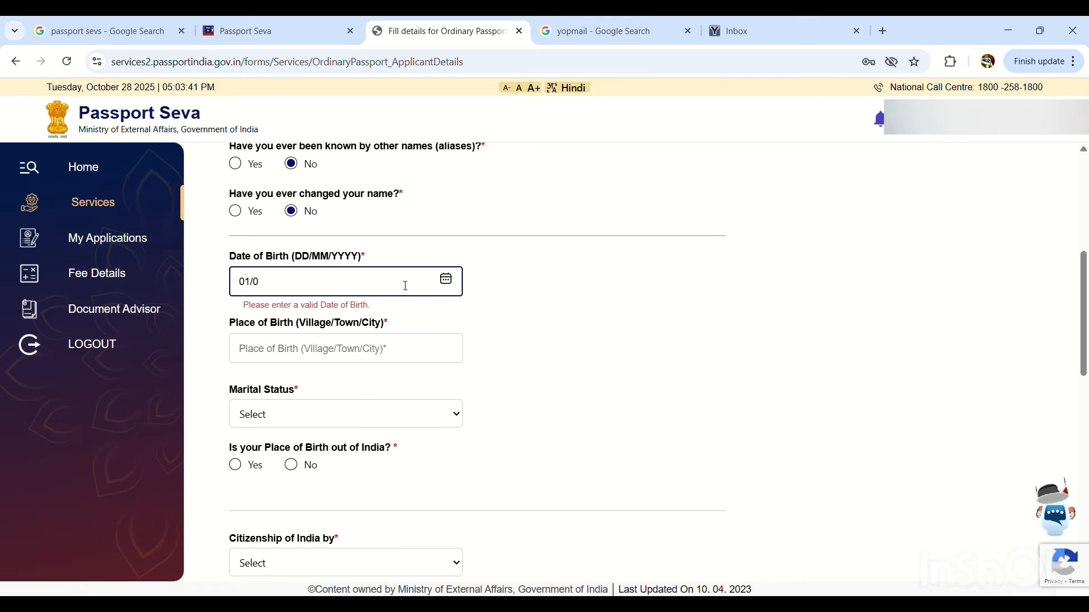
{"action": "type", "text": "1/"}
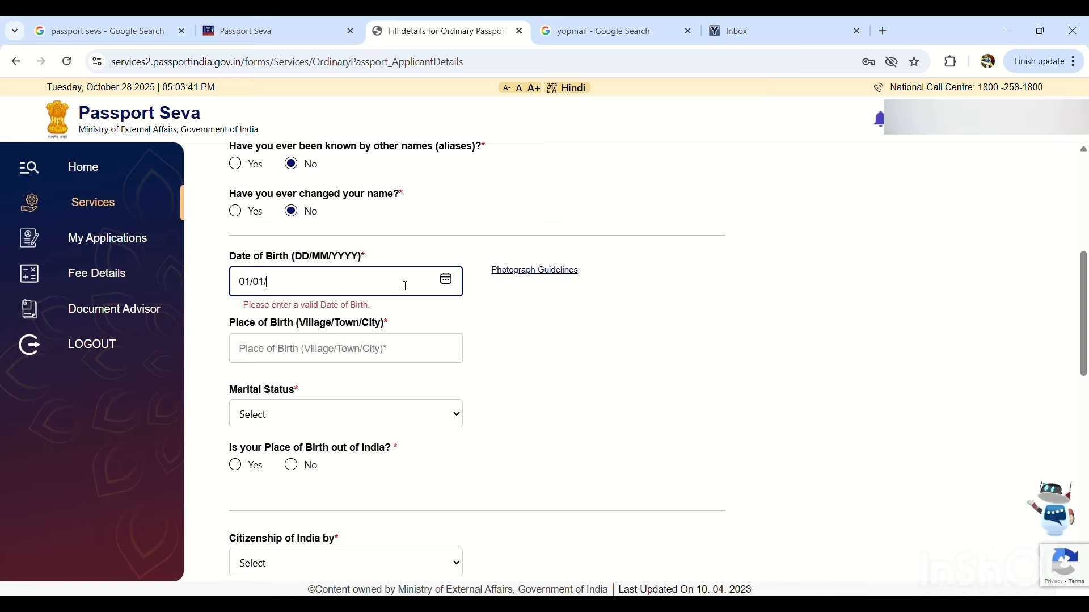
{"action": "type", "text": "200"}
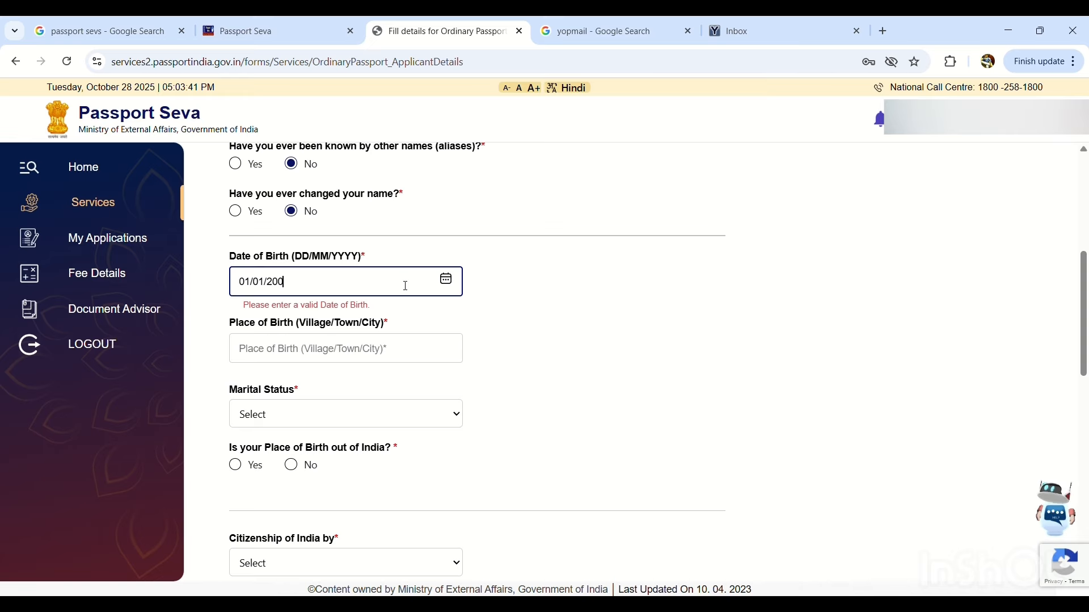
{"action": "type", "text": "0"}
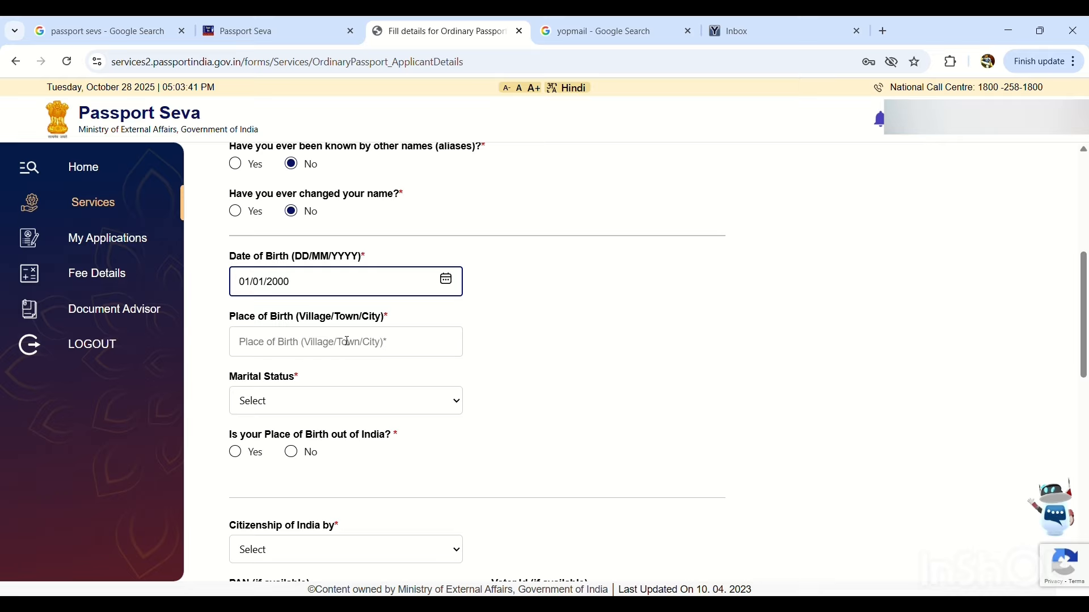
{"action": "left_click", "coordinate": [347, 341]}
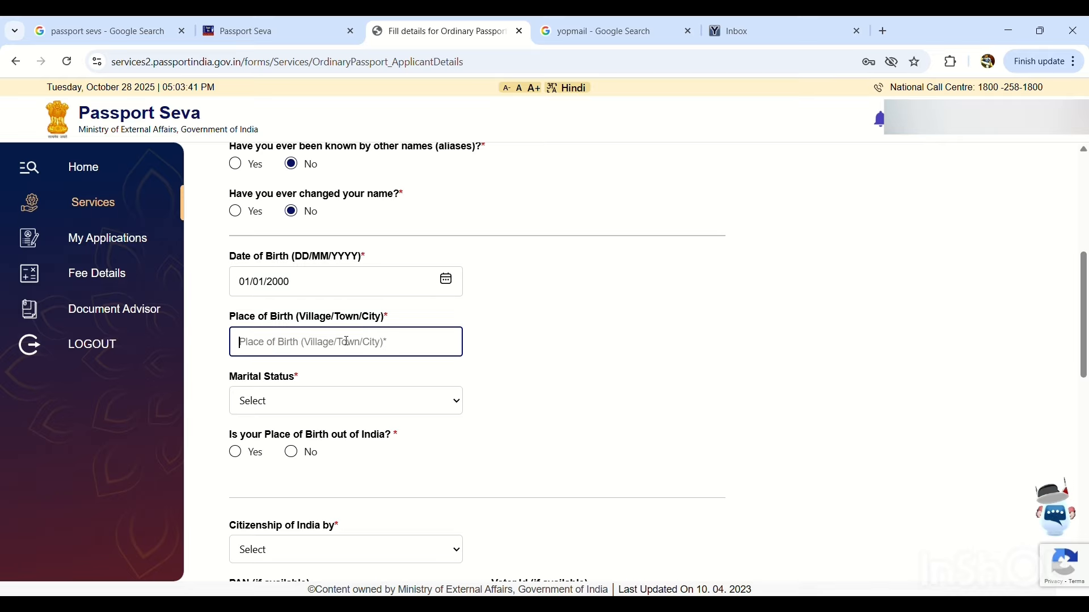
{"action": "type", "text": "UDAIPU"}
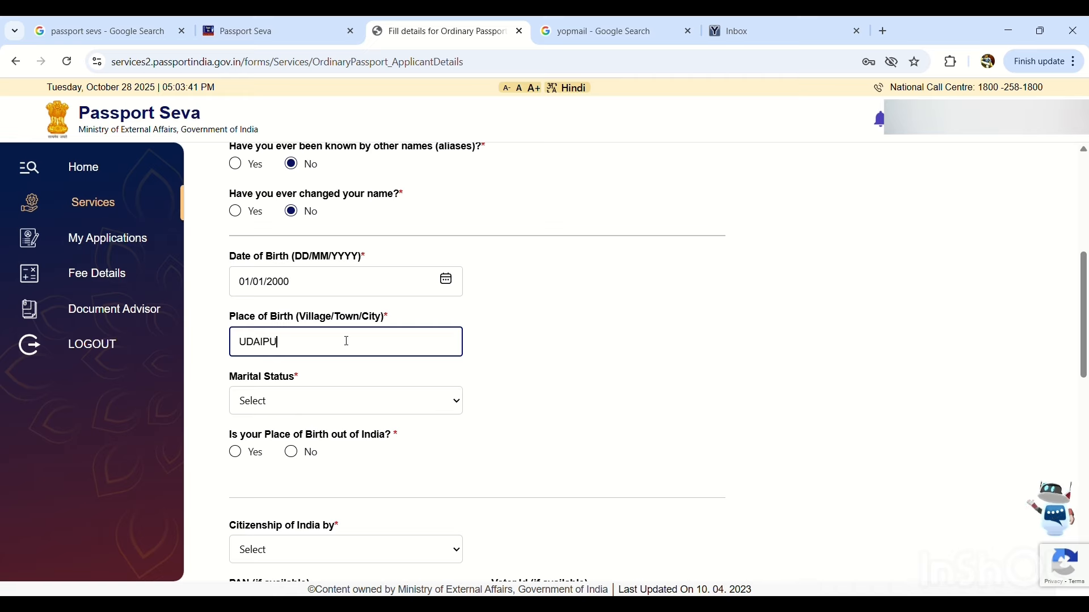
{"action": "type", "text": "R"}
Set marital status Single, birthplace inside India, state Rajasthan and district Udaipur.
{"action": "left_click", "coordinate": [455, 402]}
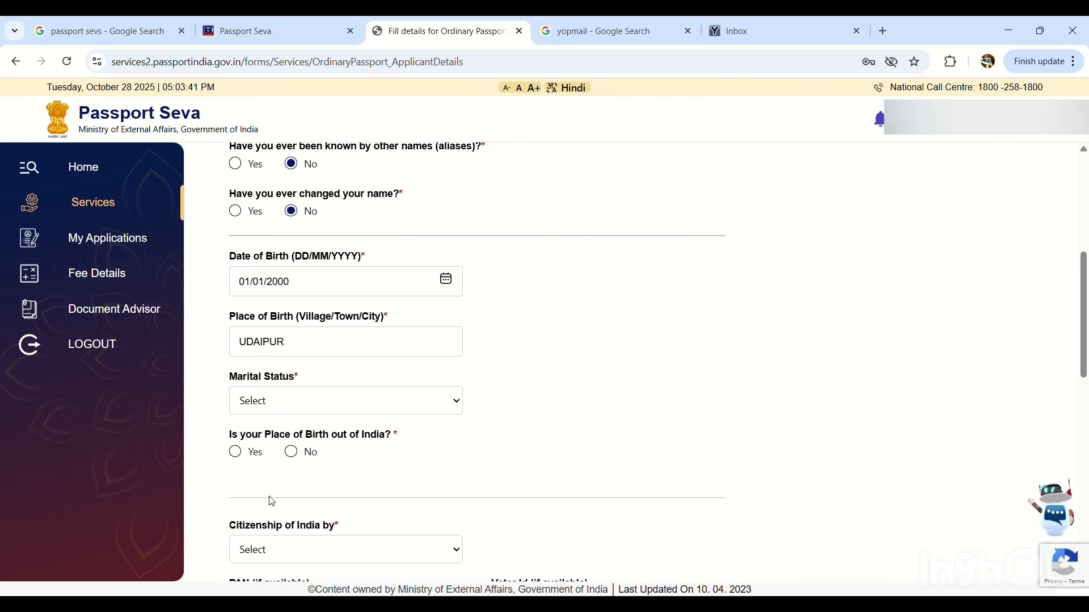
{"action": "left_click", "coordinate": [315, 440]}
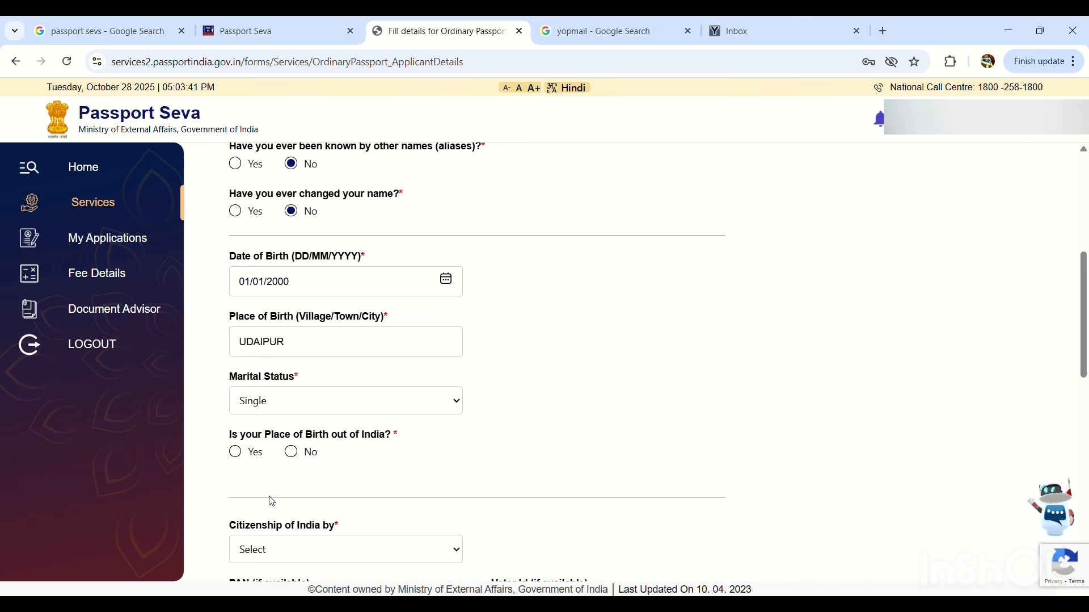
{"action": "left_click", "coordinate": [293, 453]}
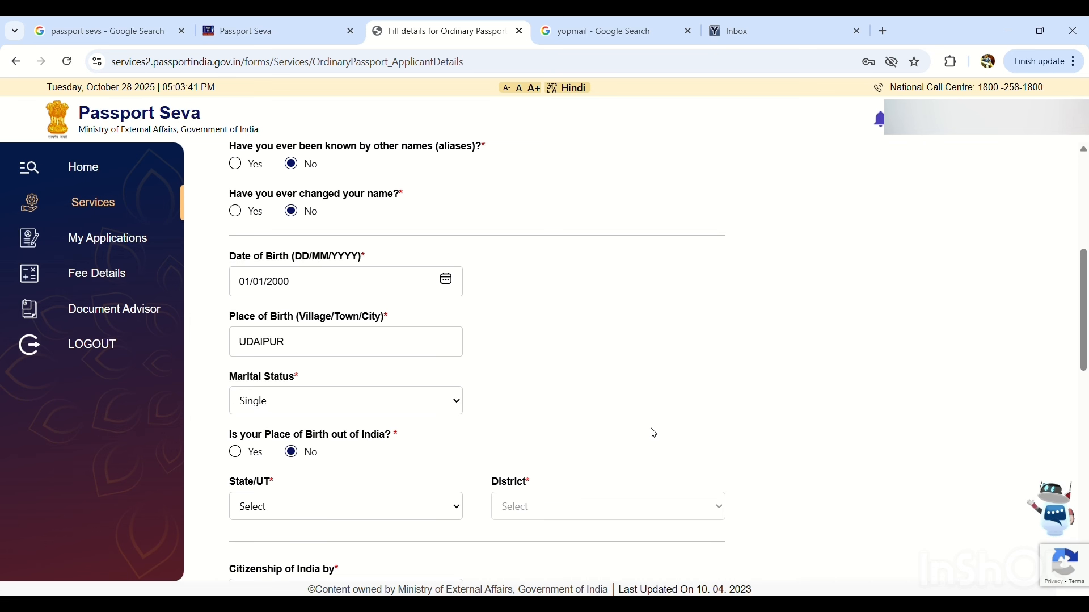
{"action": "key", "text": "r"}
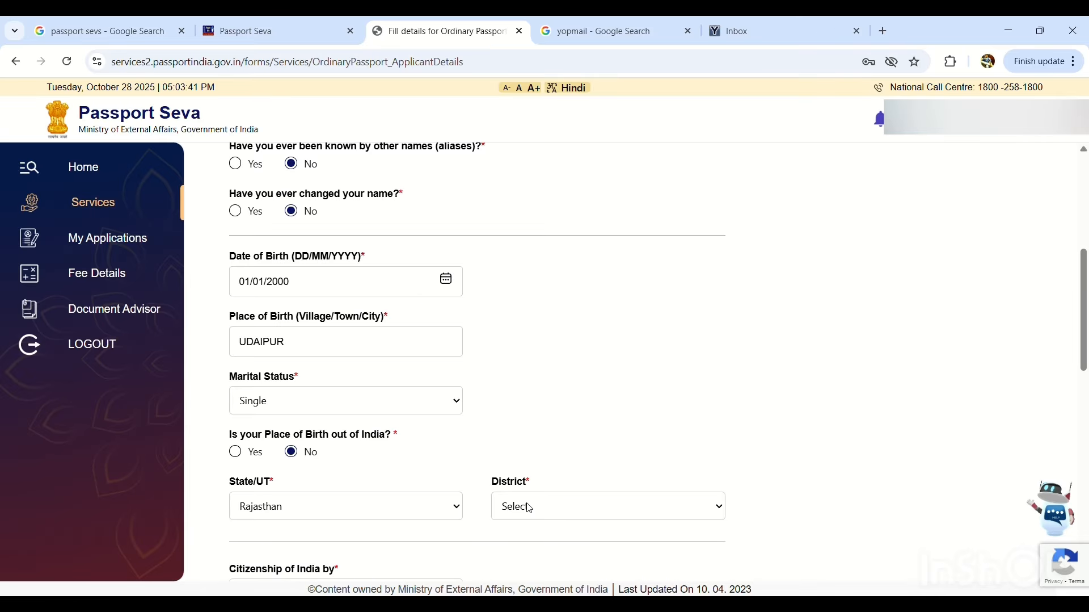
{"action": "key", "text": "u"}
{"action": "left_click_drag", "start_coordinate": [1081, 311], "coordinate": [1086, 402]}
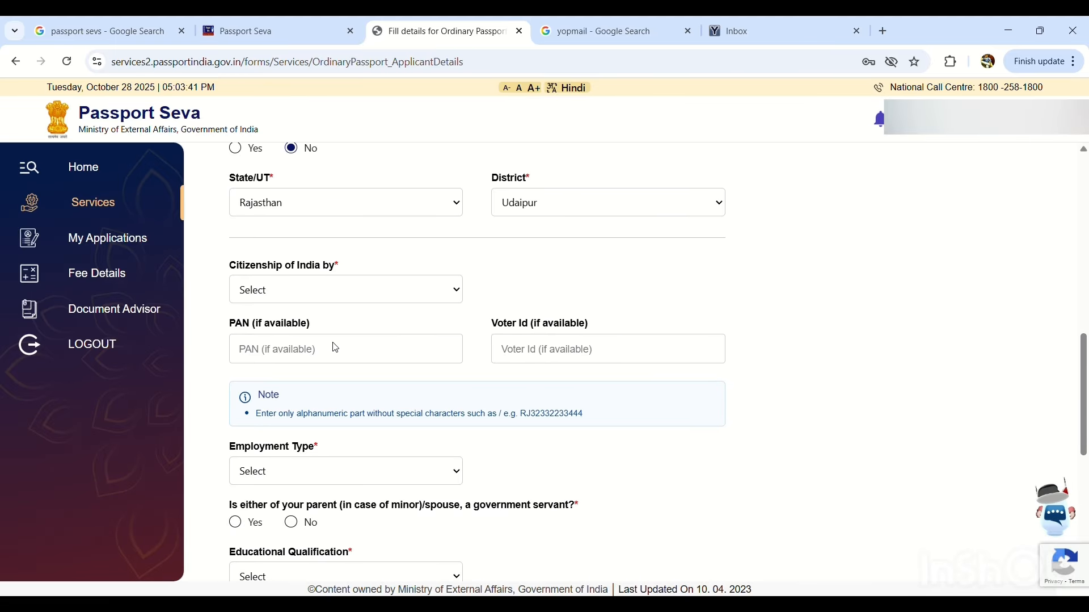
Set citizenship to by Birth and pass over the optional PAN and Voter Id fields.
{"action": "left_click", "coordinate": [313, 331]}
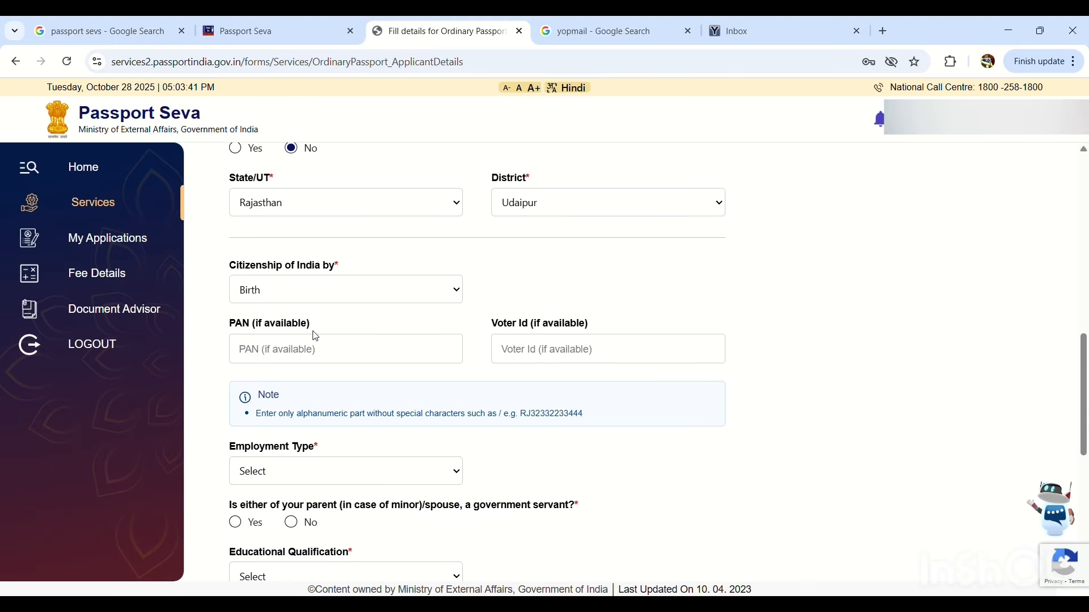
{"action": "left_click", "coordinate": [350, 358]}
{"action": "left_click", "coordinate": [546, 354]}
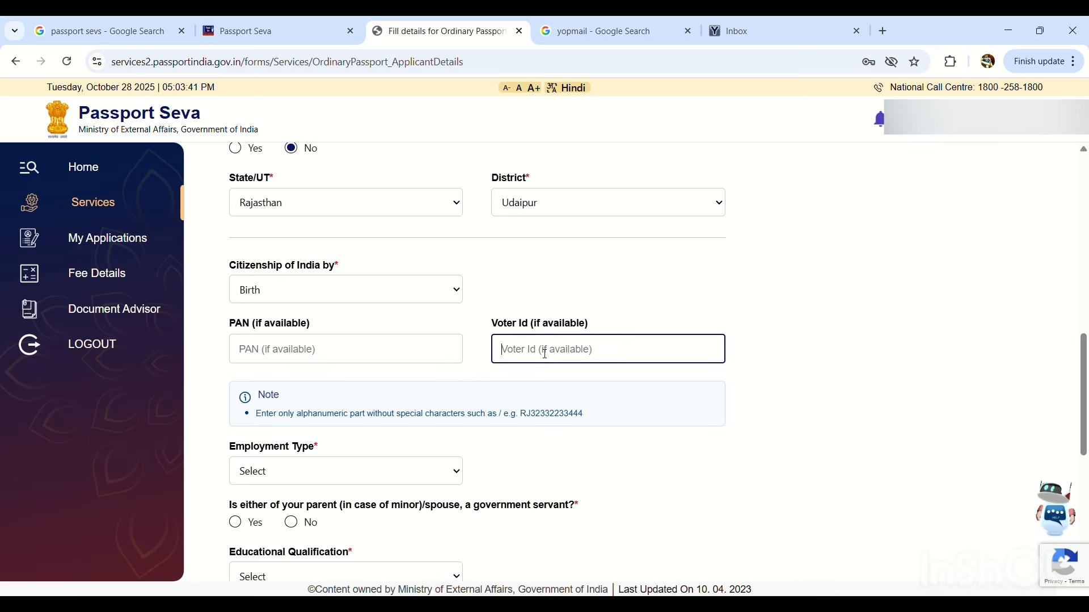
Choose Private employment, answer No to government servant, and select 10th Pass And Above.
{"action": "left_click", "coordinate": [309, 466]}
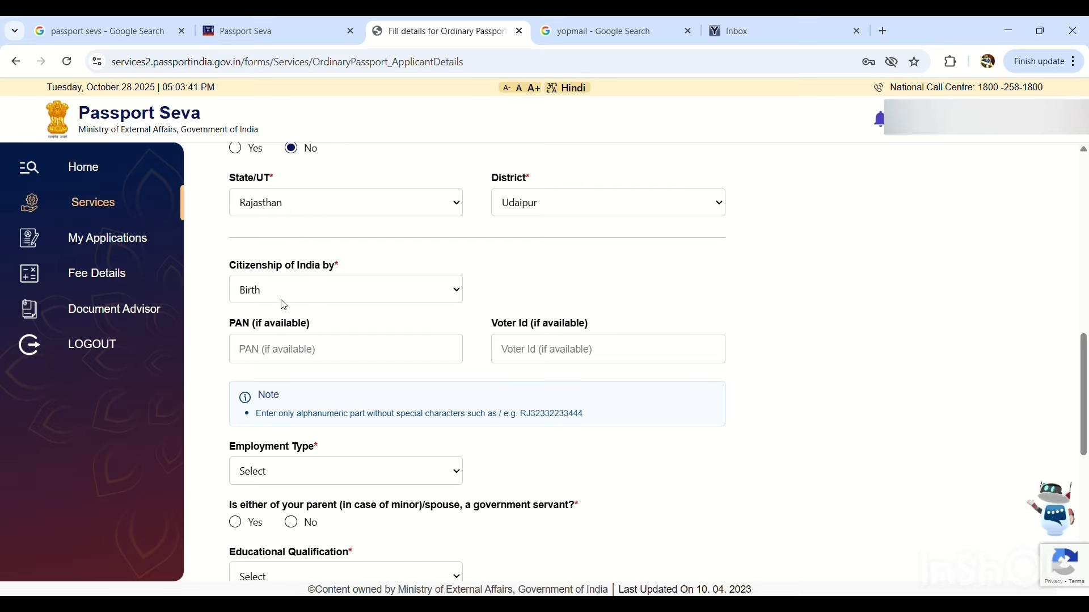
{"action": "left_click", "coordinate": [275, 332]}
{"action": "left_click_drag", "start_coordinate": [1086, 387], "coordinate": [1086, 433]}
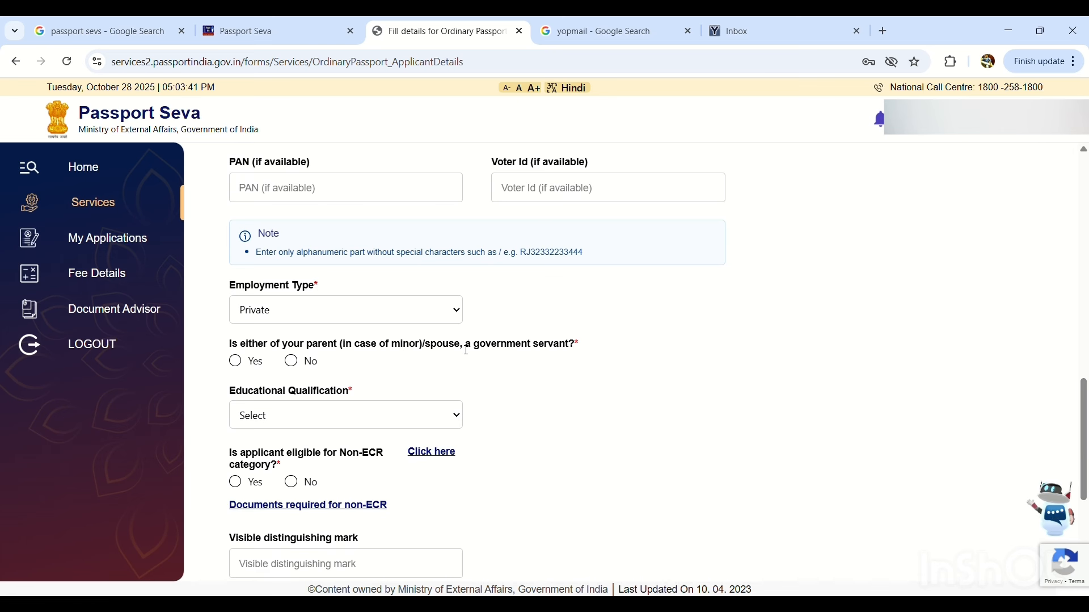
{"action": "left_click", "coordinate": [292, 361]}
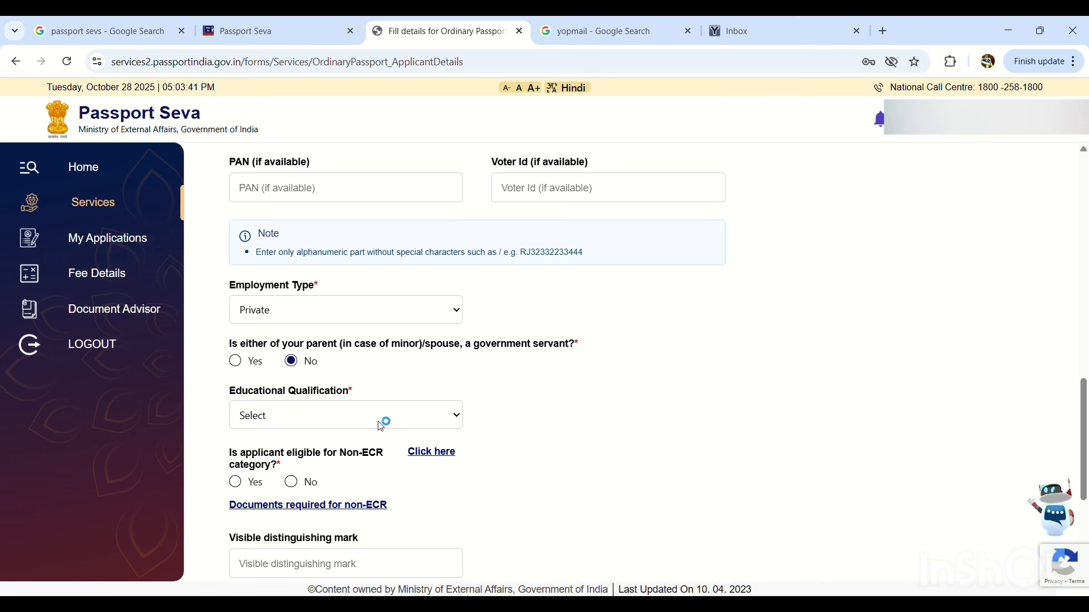
{"action": "left_click", "coordinate": [291, 465]}
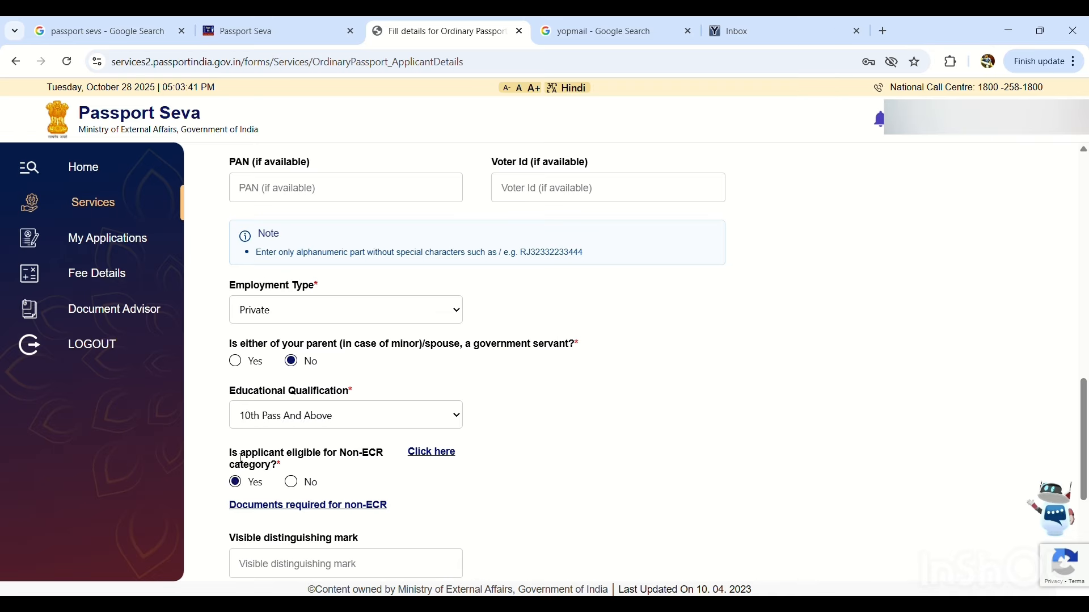
{"action": "left_click_drag", "start_coordinate": [231, 455], "coordinate": [347, 471]}
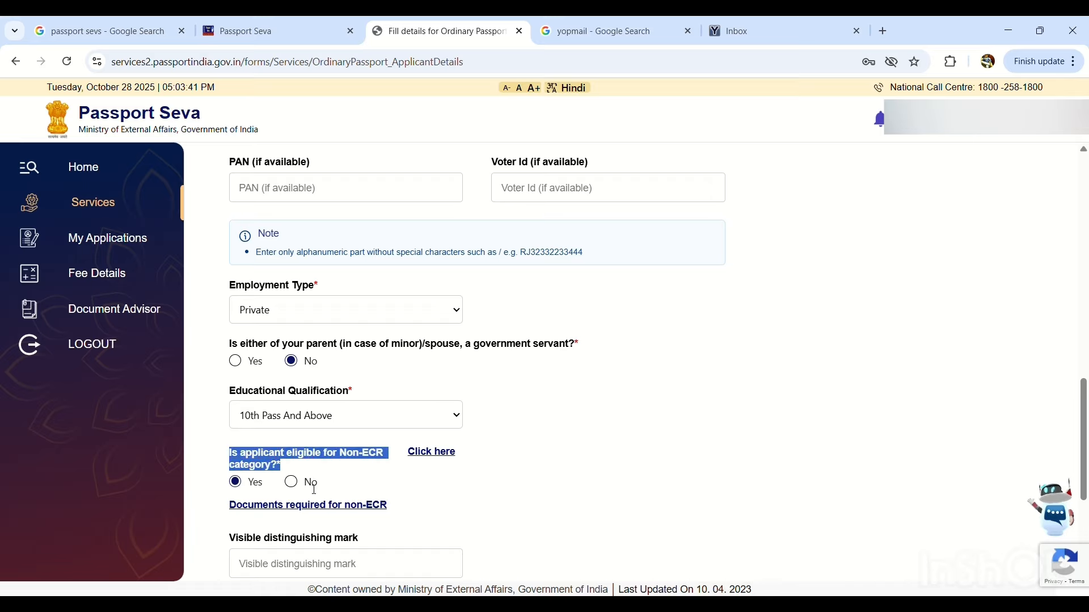
{"action": "left_click", "coordinate": [446, 458]}
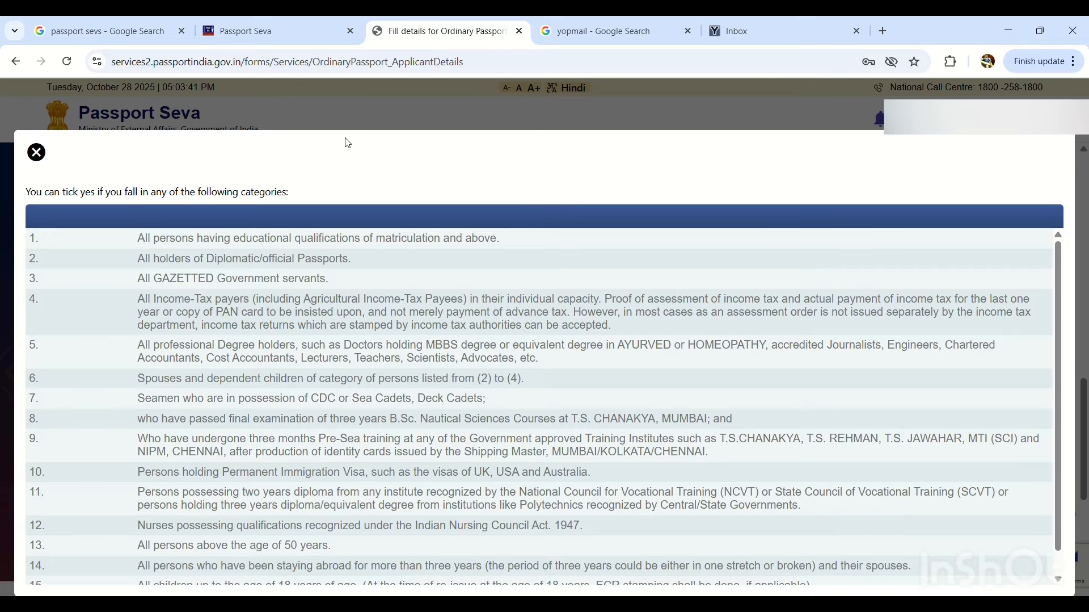
{"action": "left_click", "coordinate": [36, 152]}
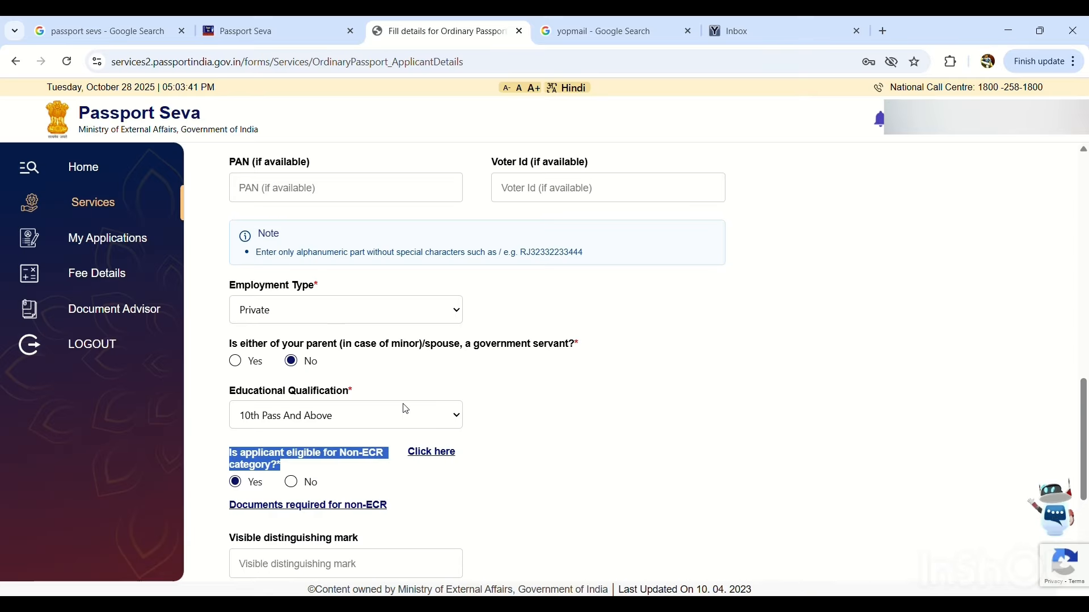
{"action": "left_click", "coordinate": [290, 506]}
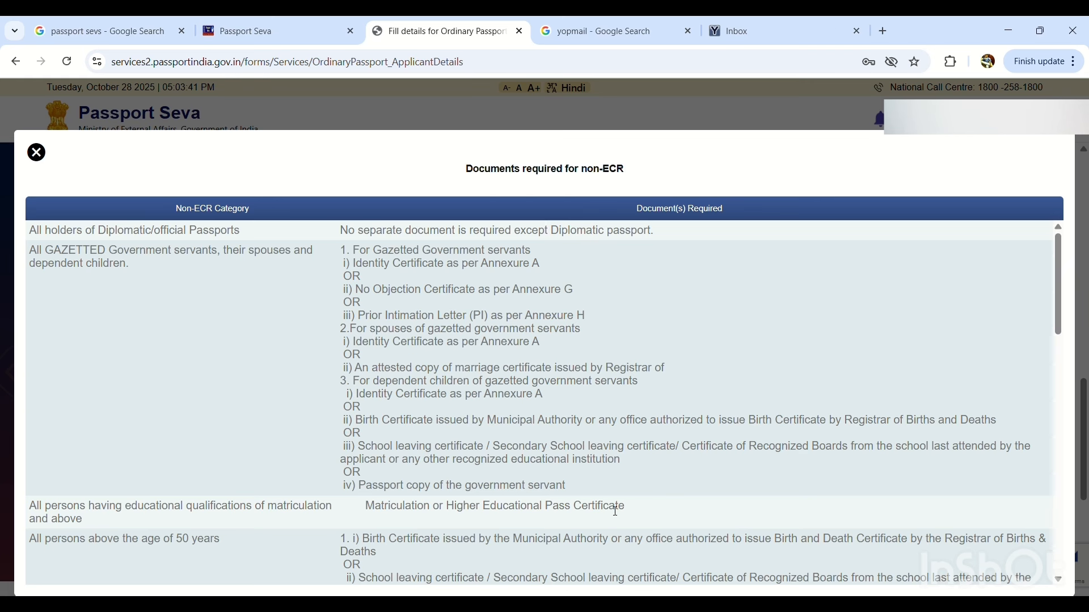
{"action": "left_click", "coordinate": [36, 153]}
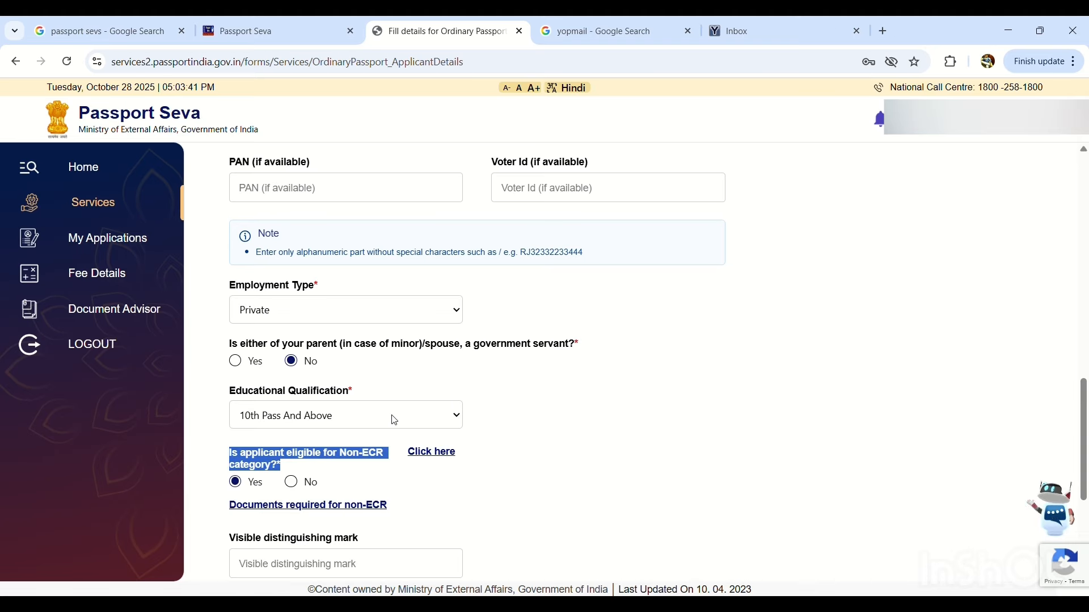
Answer No to Non-ECR, agree to Aadhaar authentication, and enter the Aadhaar number.
{"action": "left_click", "coordinate": [292, 483]}
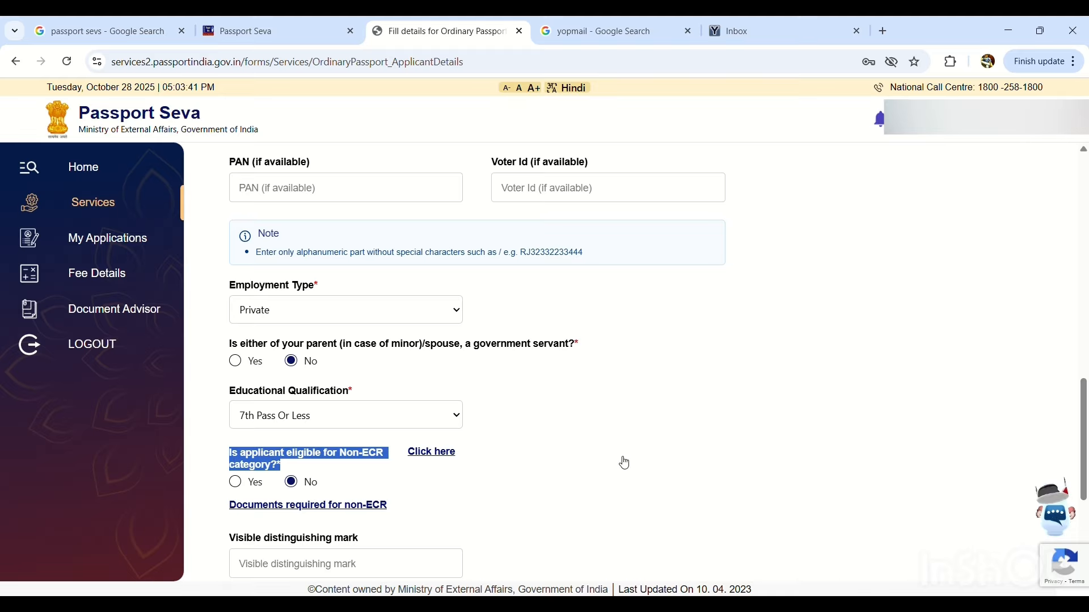
{"action": "scroll", "coordinate": [1087, 436], "scroll_direction": "down", "scroll_amount": 4}
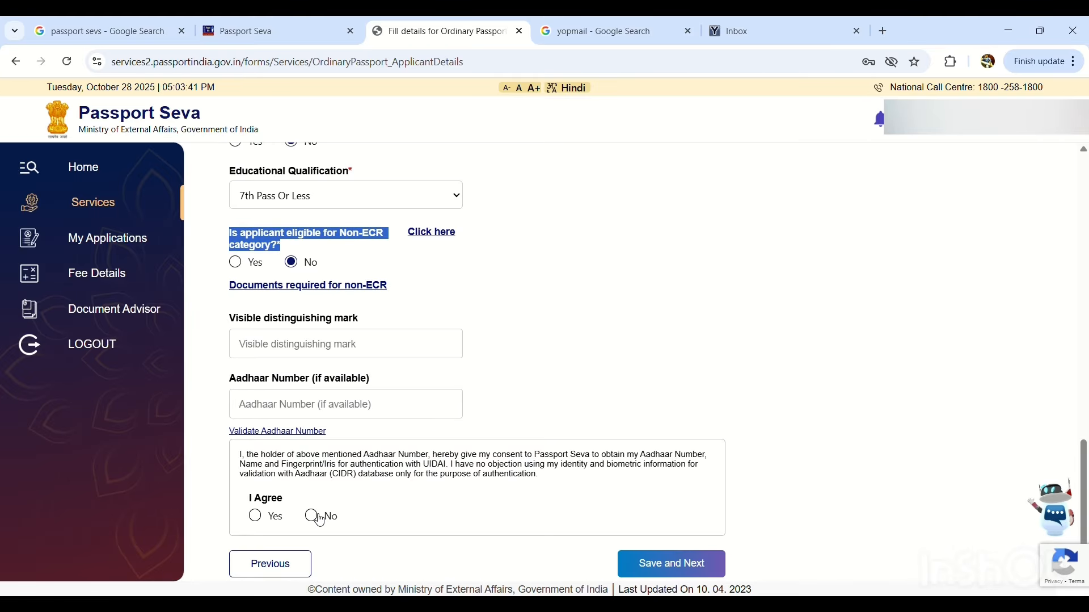
{"action": "left_click", "coordinate": [266, 519]}
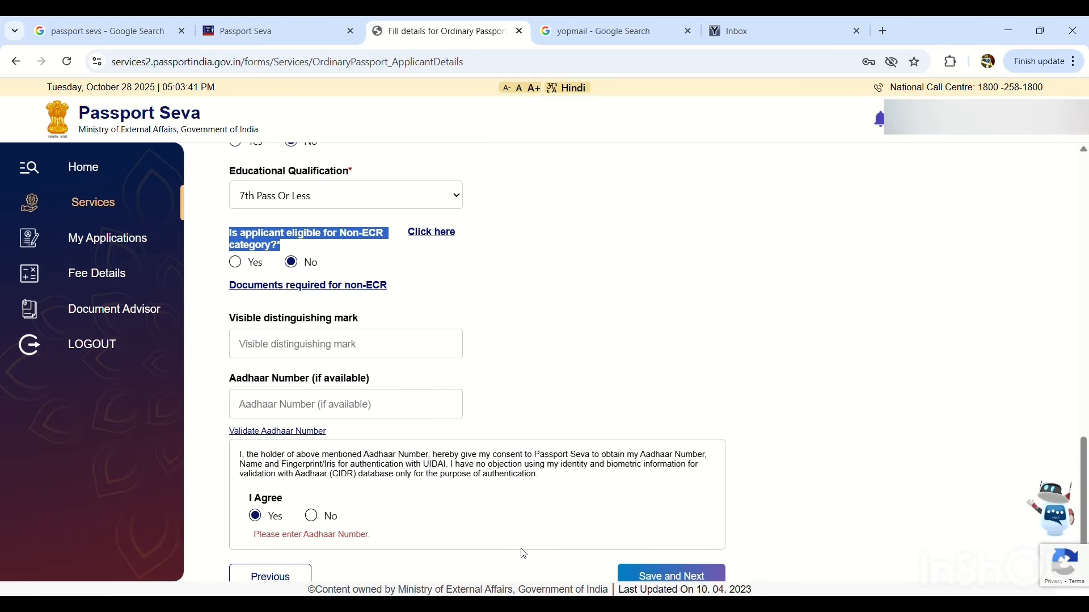
{"action": "left_click", "coordinate": [299, 412]}
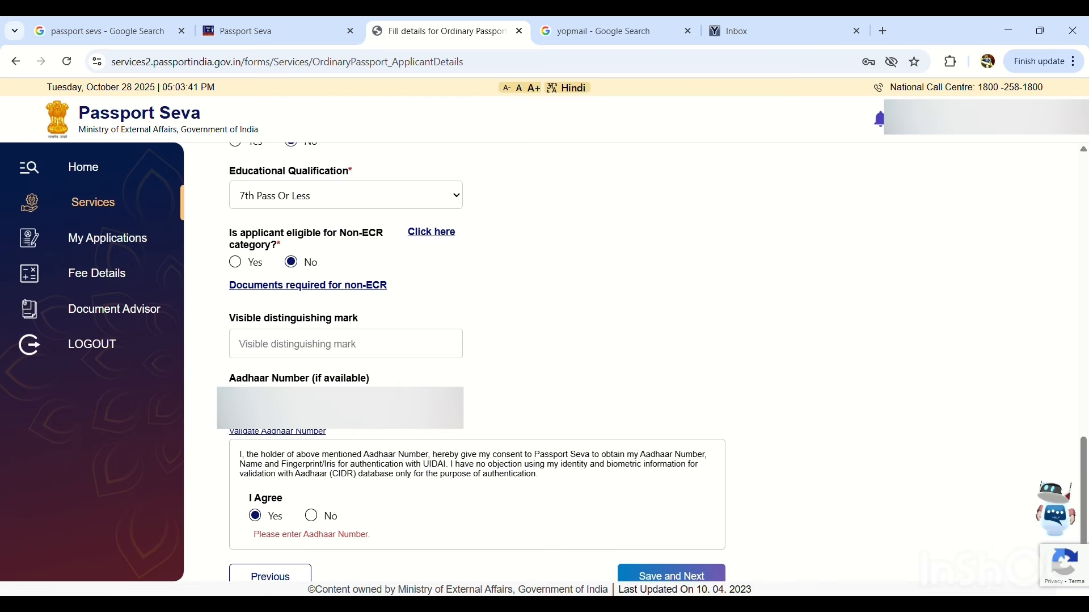
{"action": "type", "text": "•"}
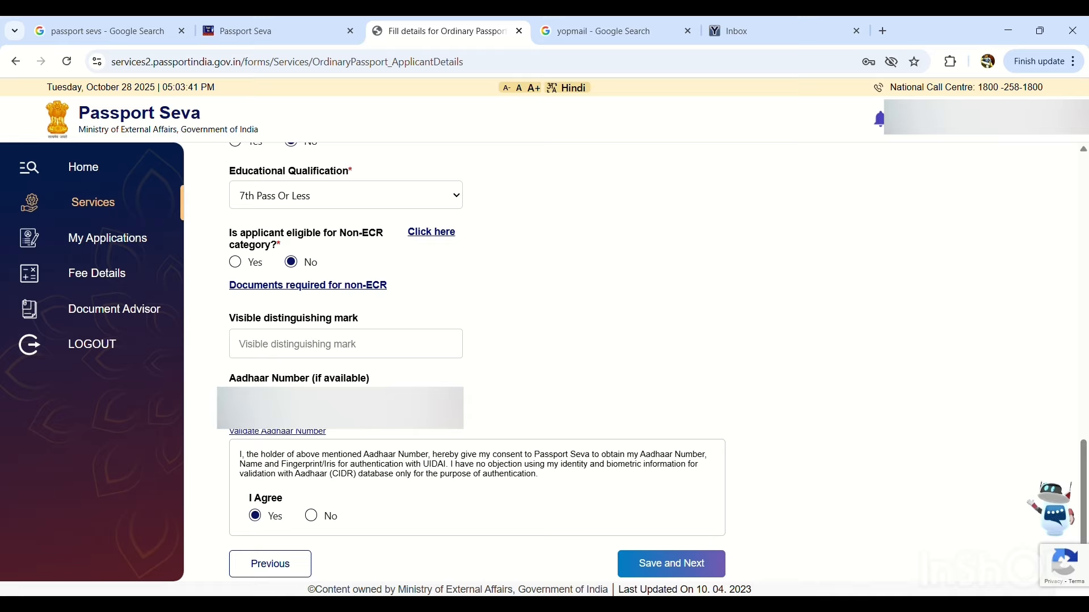
Attempt to save, then remove the trailing space from the applicant's given name.
{"action": "left_click", "coordinate": [674, 563]}
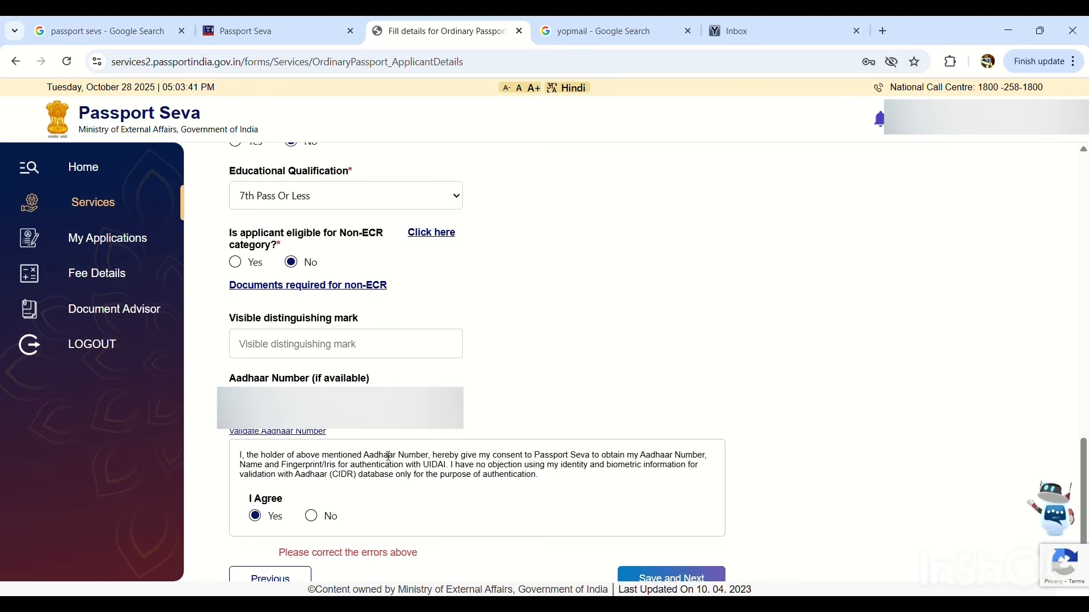
{"action": "left_click_drag", "start_coordinate": [1085, 462], "coordinate": [1058, 214]}
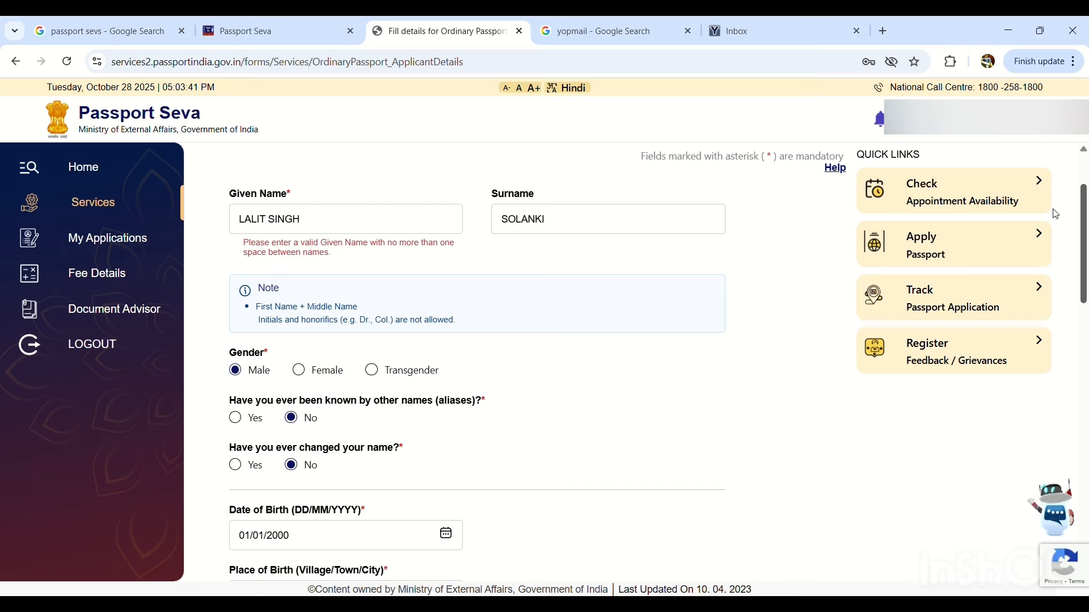
{"action": "left_click", "coordinate": [324, 223]}
{"action": "key", "text": "BackSpace"}
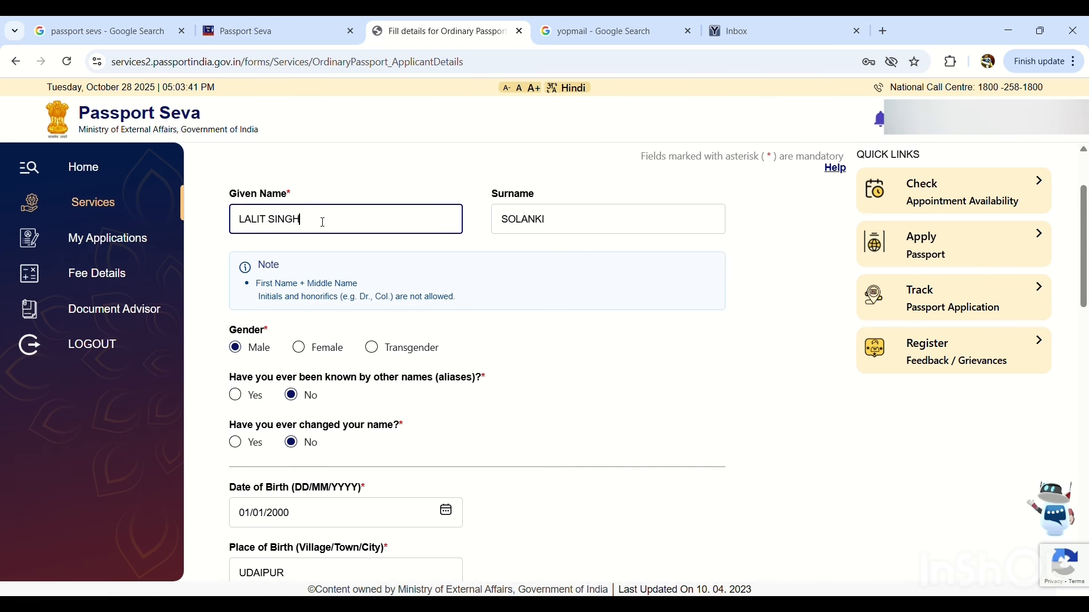
Save again, dismiss the invalid Aadhaar alert, and save through to Family Details.
{"action": "left_click_drag", "start_coordinate": [1085, 211], "coordinate": [1085, 470]}
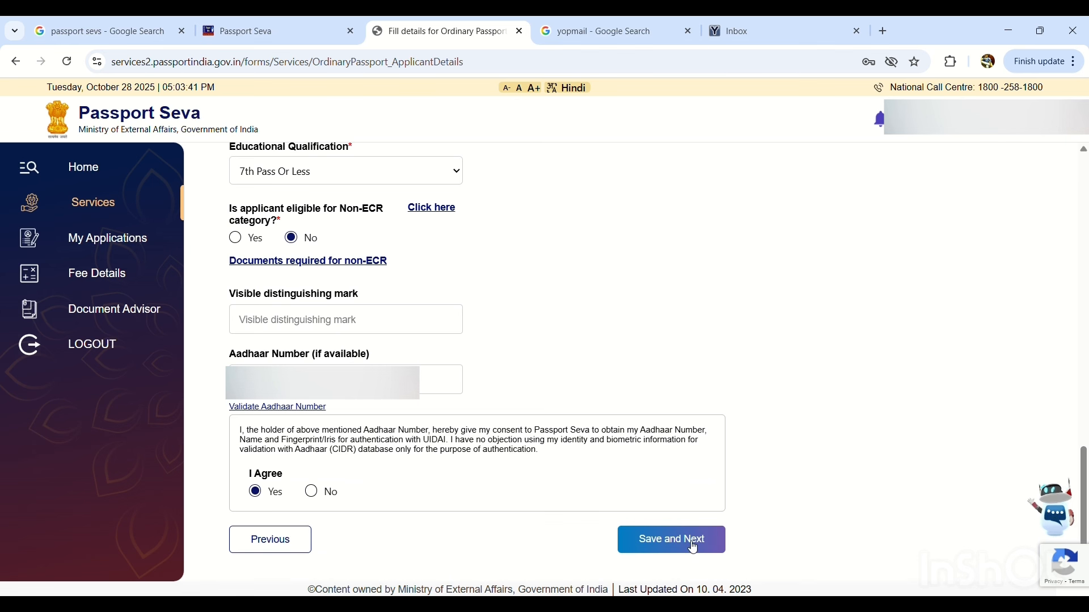
{"action": "left_click", "coordinate": [672, 539]}
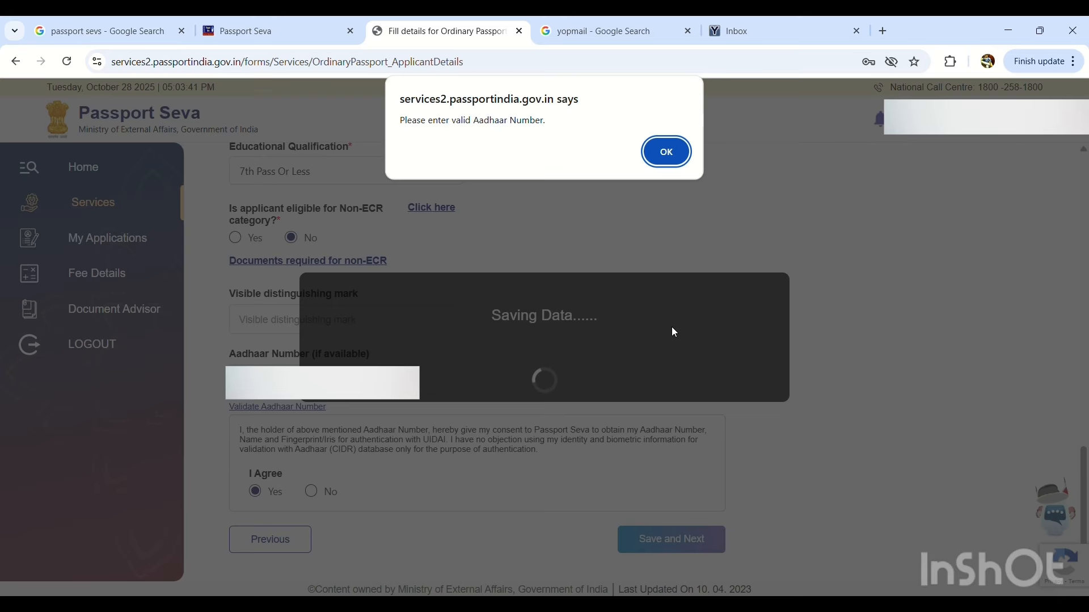
{"action": "left_click", "coordinate": [667, 152]}
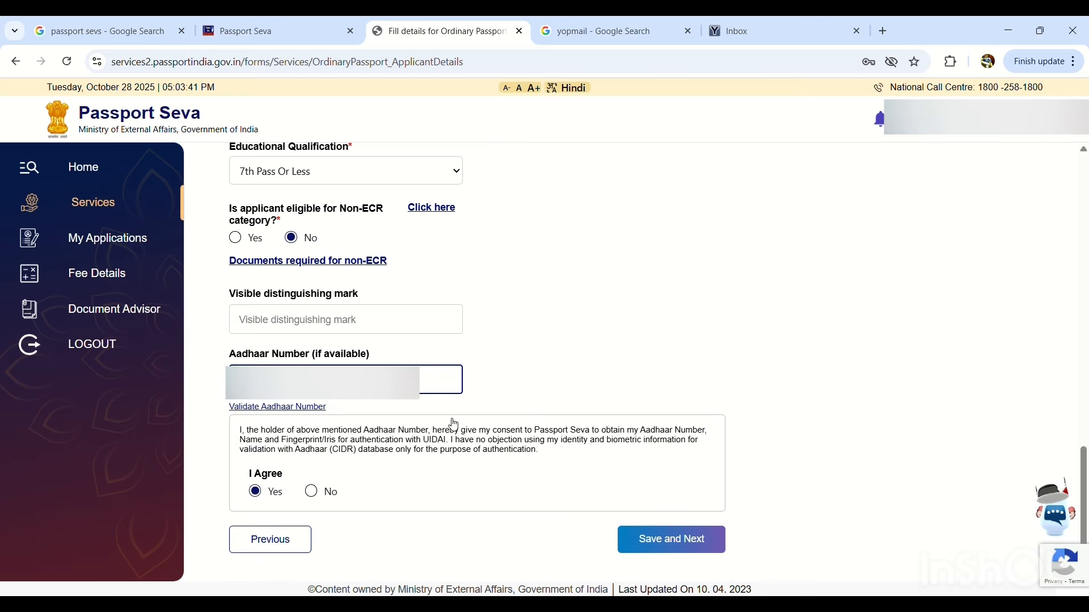
{"action": "left_click", "coordinate": [676, 546]}
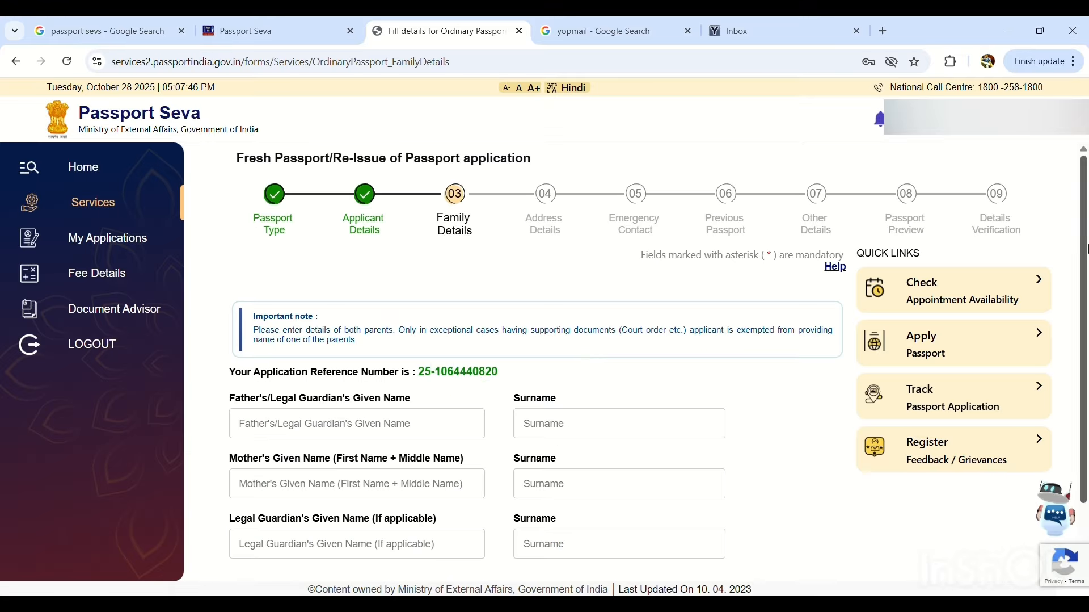
Enter the father's given name and surname, correcting typos, and save the Family Details.
{"action": "scroll", "coordinate": [1074, 247], "scroll_direction": "down", "scroll_amount": 2}
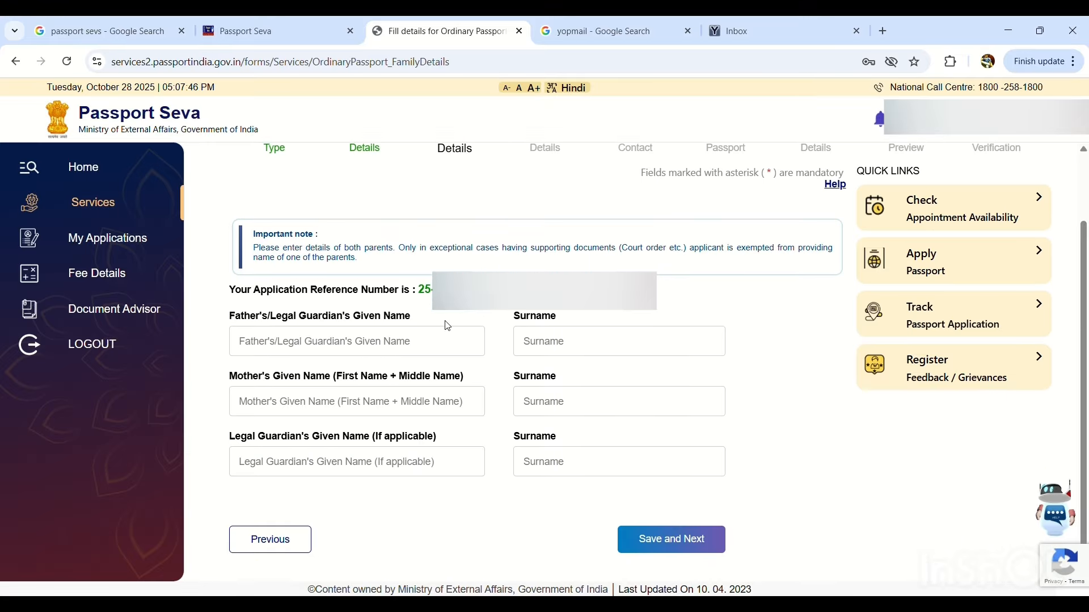
{"action": "left_click", "coordinate": [395, 345]}
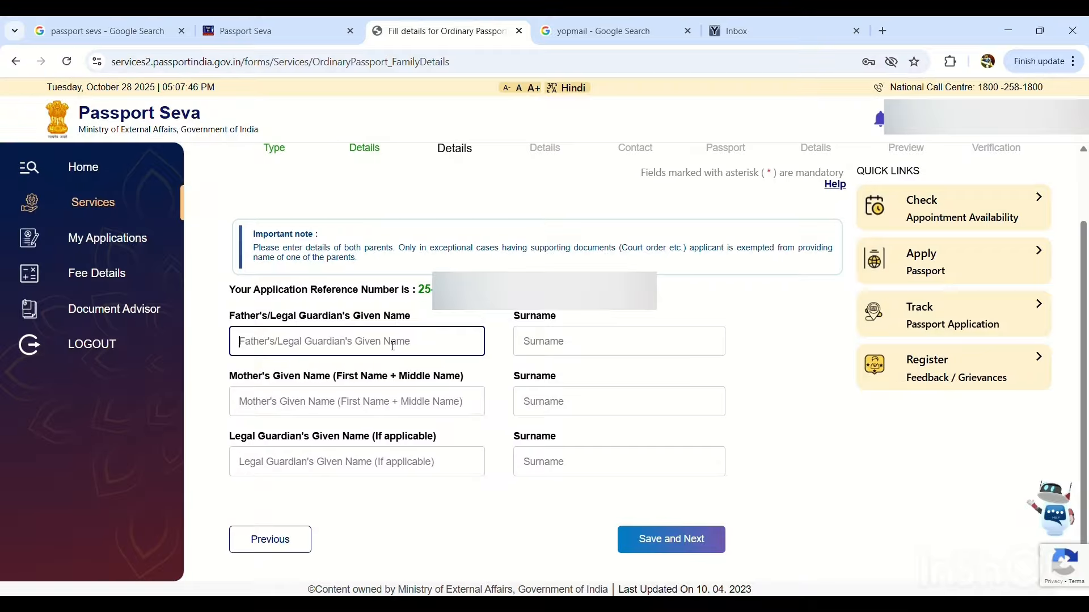
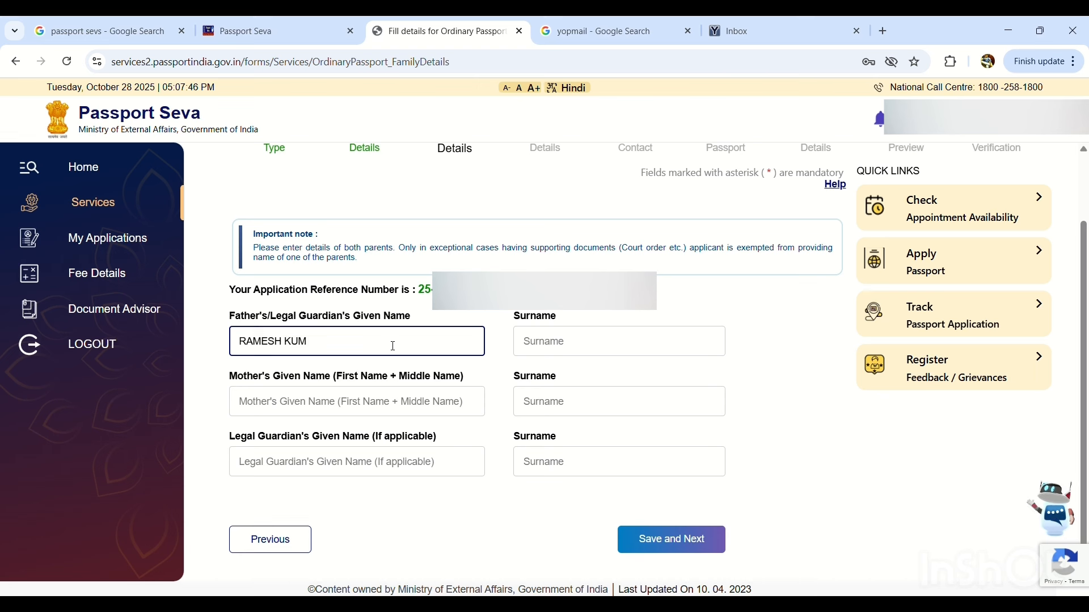
{"action": "key", "text": "Tab"}
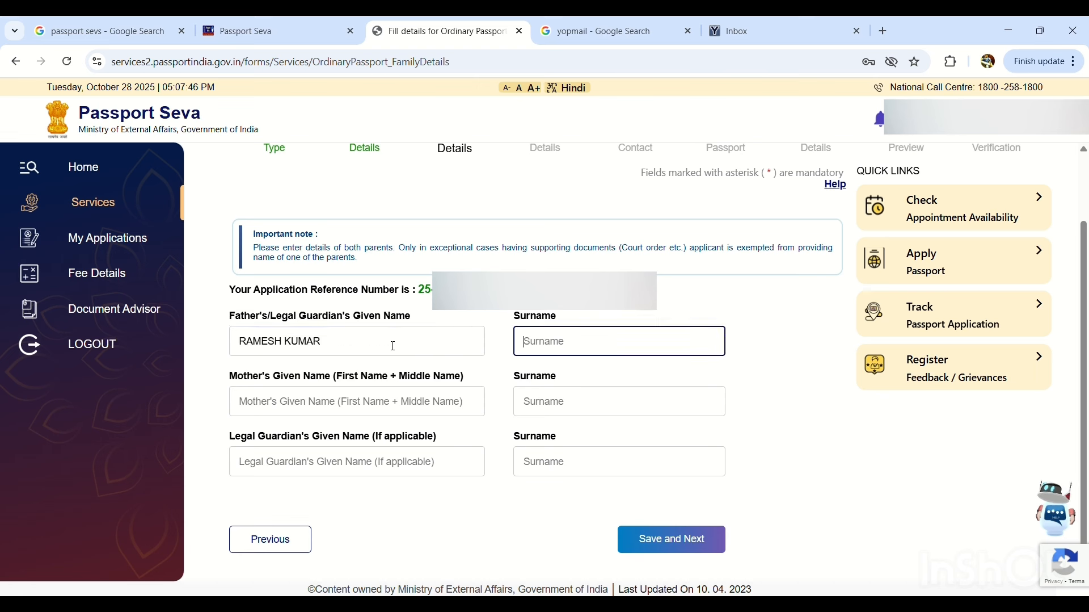
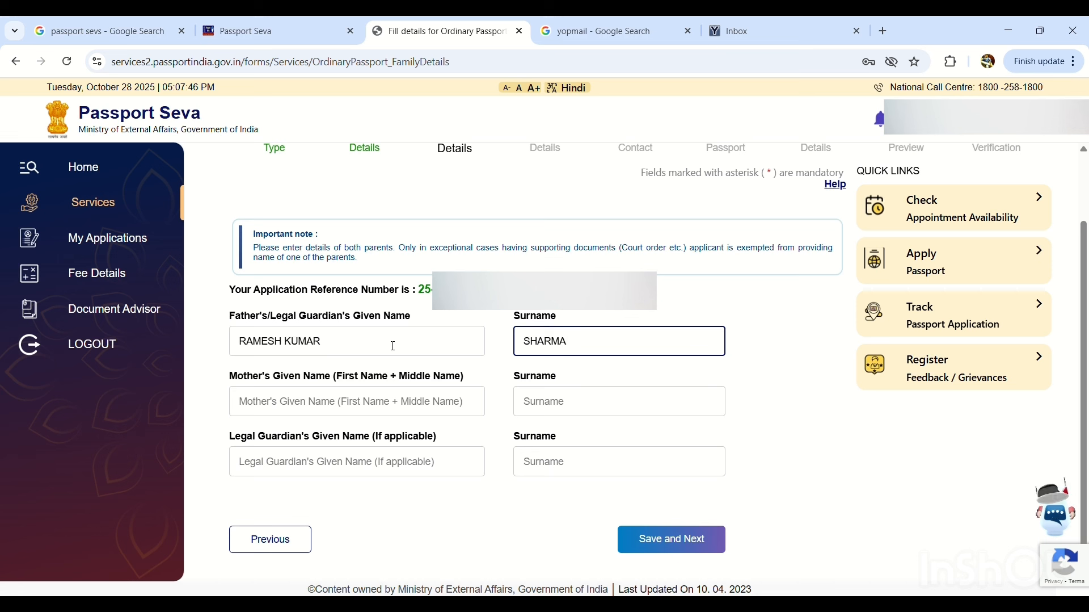
{"action": "left_click", "coordinate": [672, 537]}
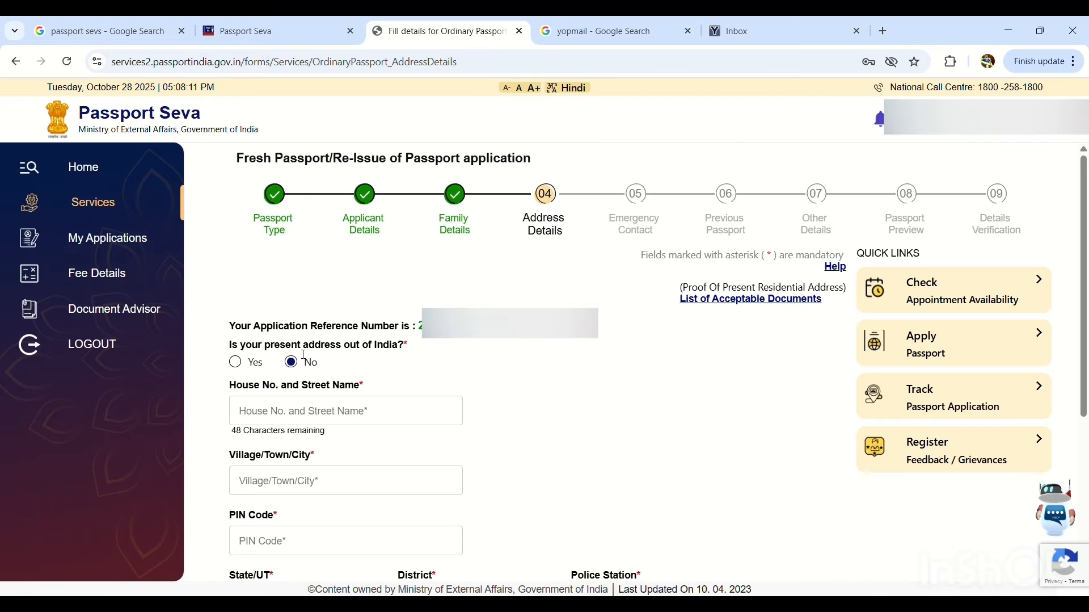
Enter the present address's house number, village/town/city and PIN code.
{"action": "left_click_drag", "start_coordinate": [233, 344], "coordinate": [416, 346]}
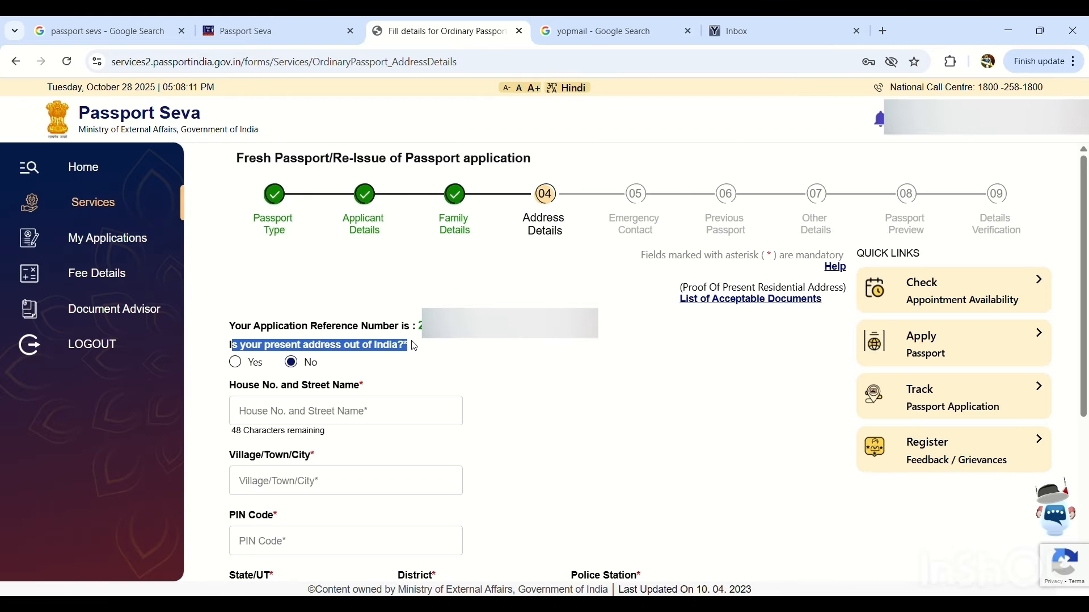
{"action": "left_click", "coordinate": [261, 416]}
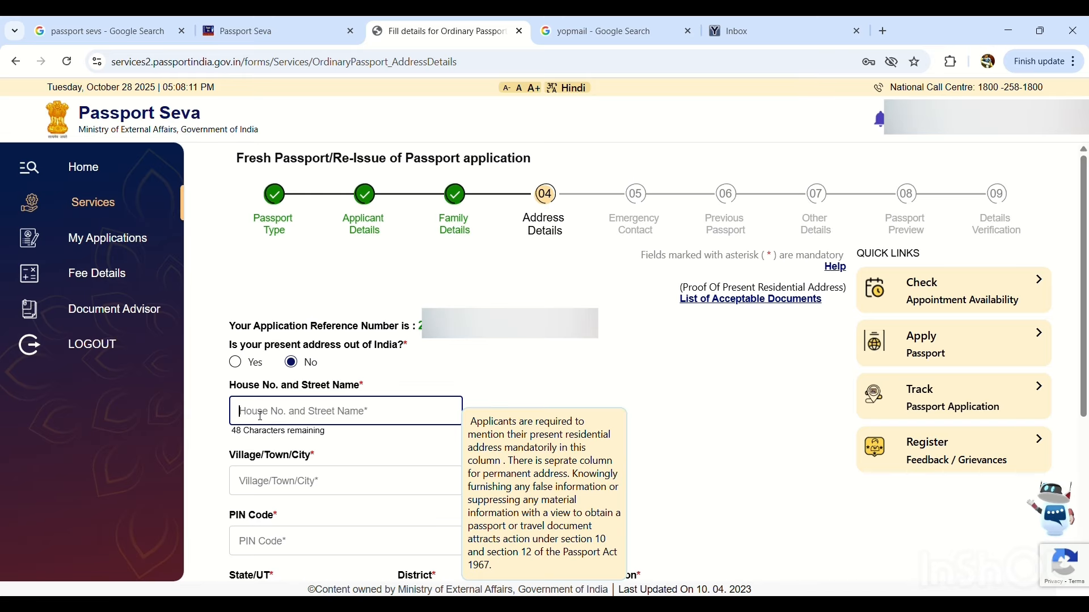
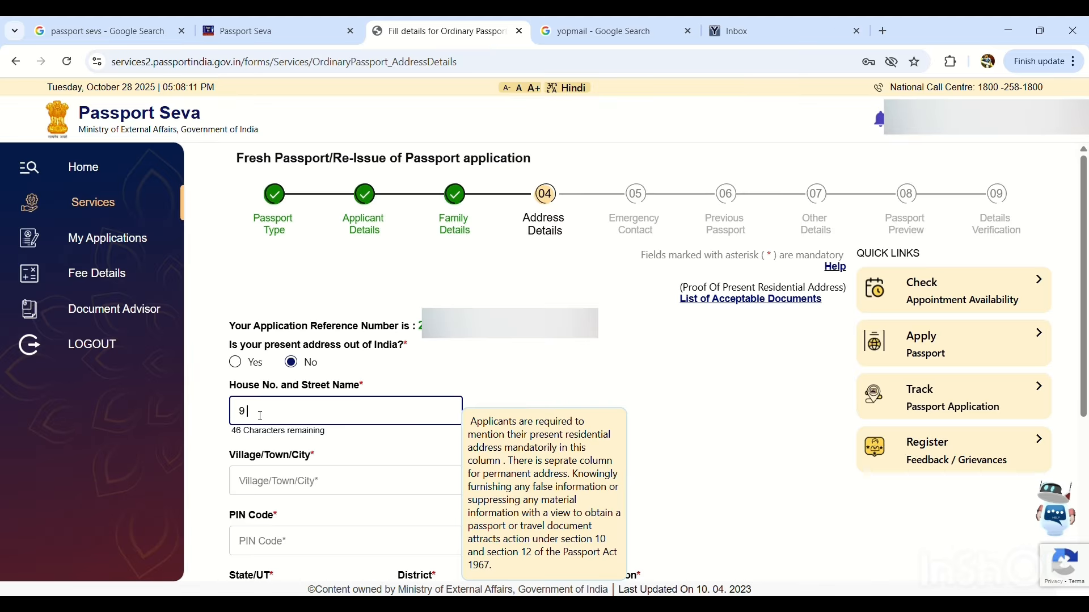
{"action": "left_click", "coordinate": [307, 489]}
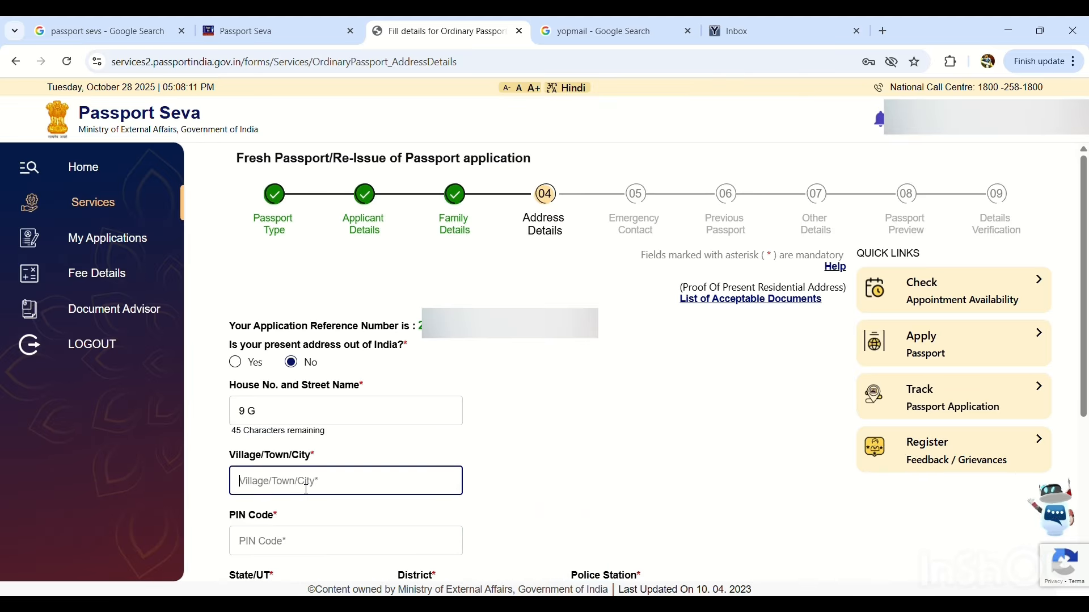
{"action": "type", "text": "UDA"}
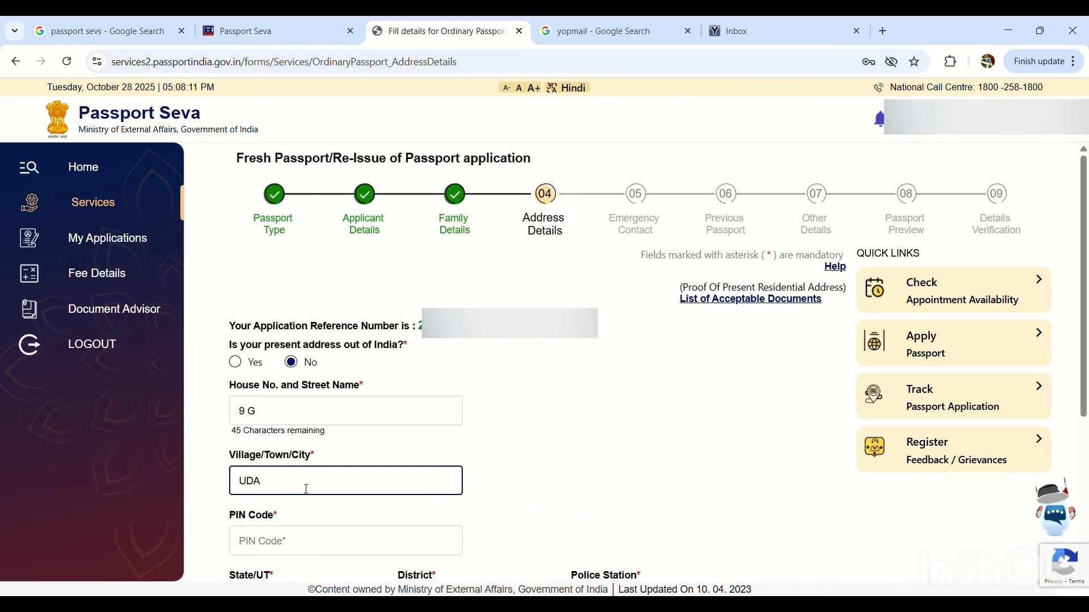
{"action": "type", "text": "IPUR"}
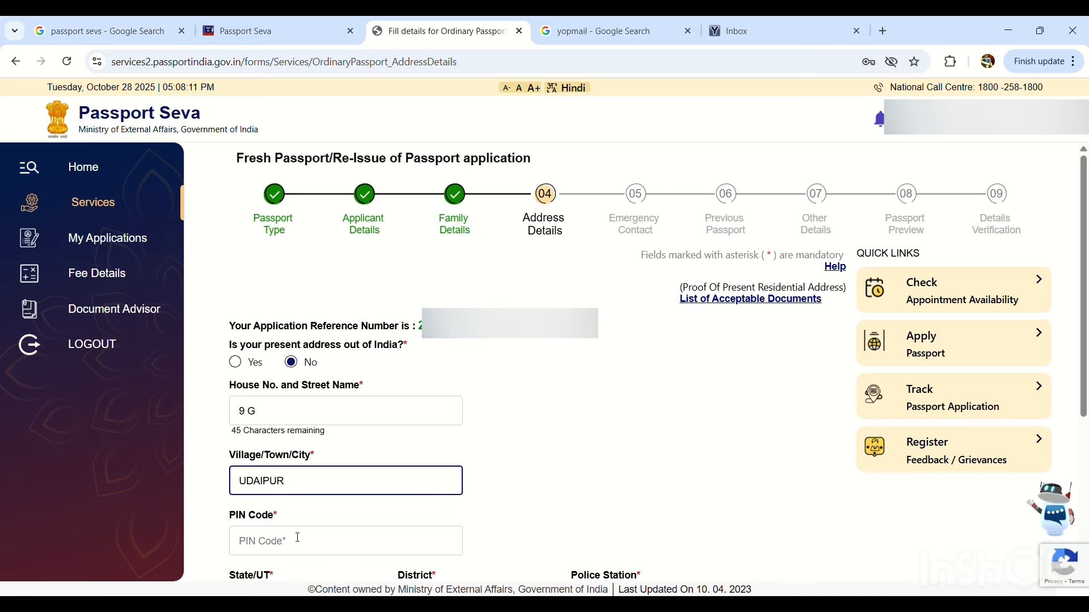
{"action": "left_click", "coordinate": [295, 541]}
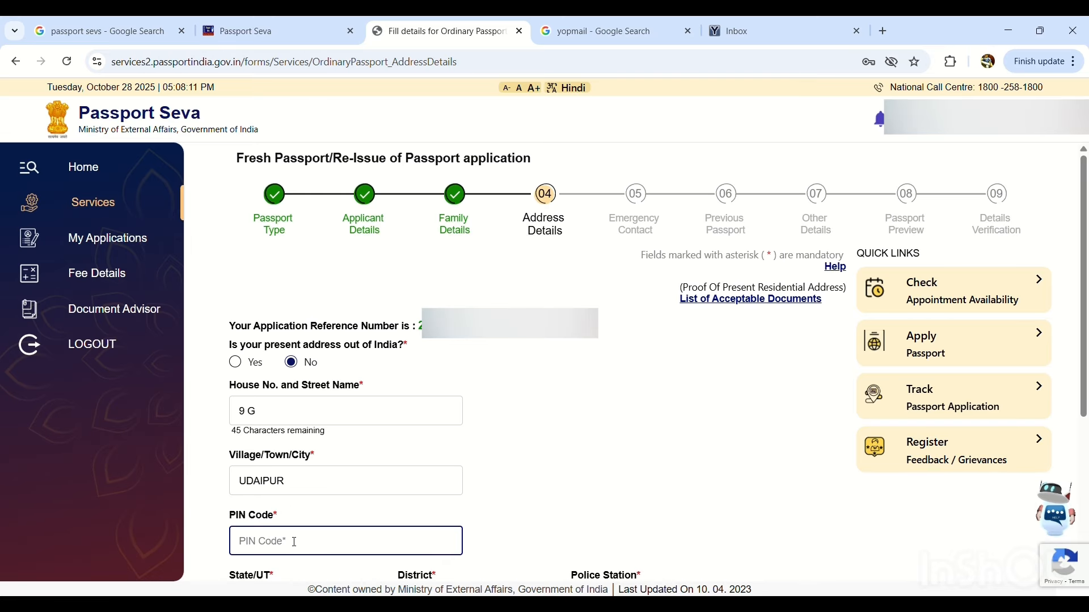
{"action": "type", "text": "313002"}
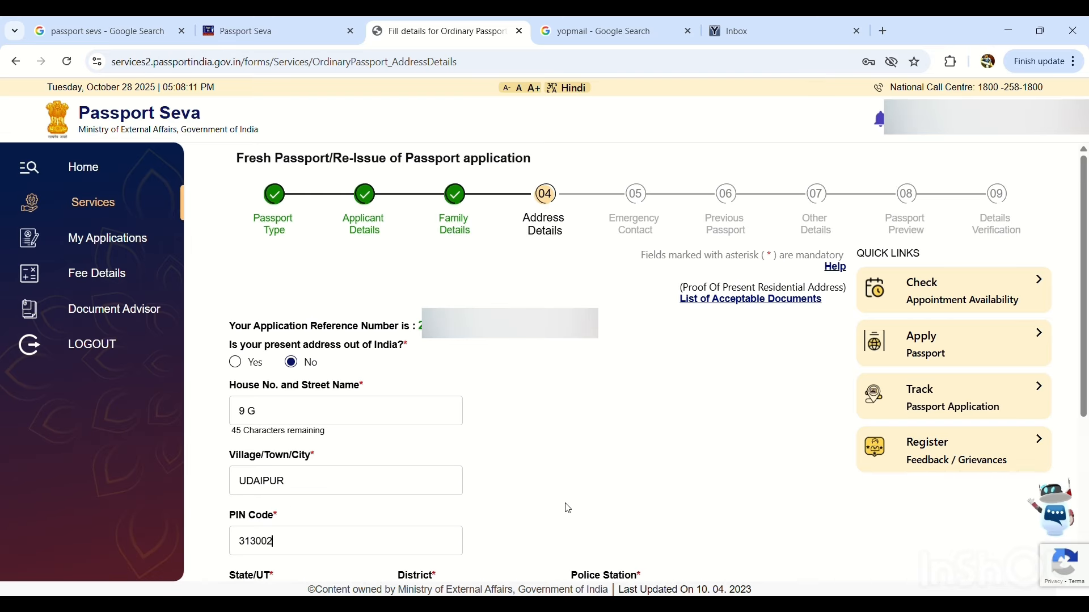
Fill in mobile and e-mail, answer Yes for permanent address, save, and accept the RPO notice.
{"action": "scroll", "coordinate": [1087, 299], "scroll_direction": "down", "scroll_amount": 4}
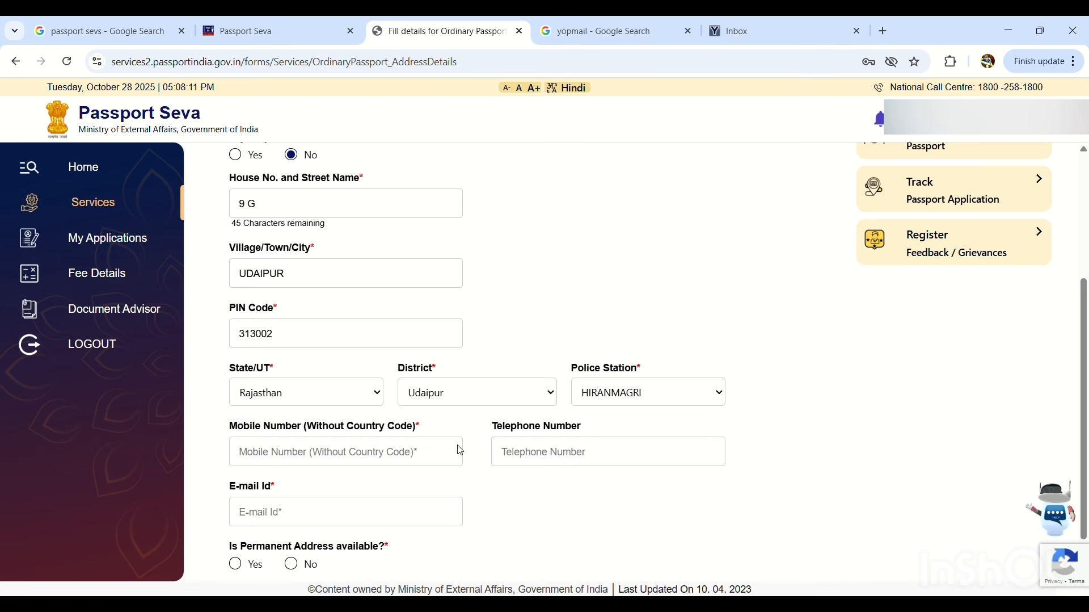
{"action": "left_click", "coordinate": [375, 459]}
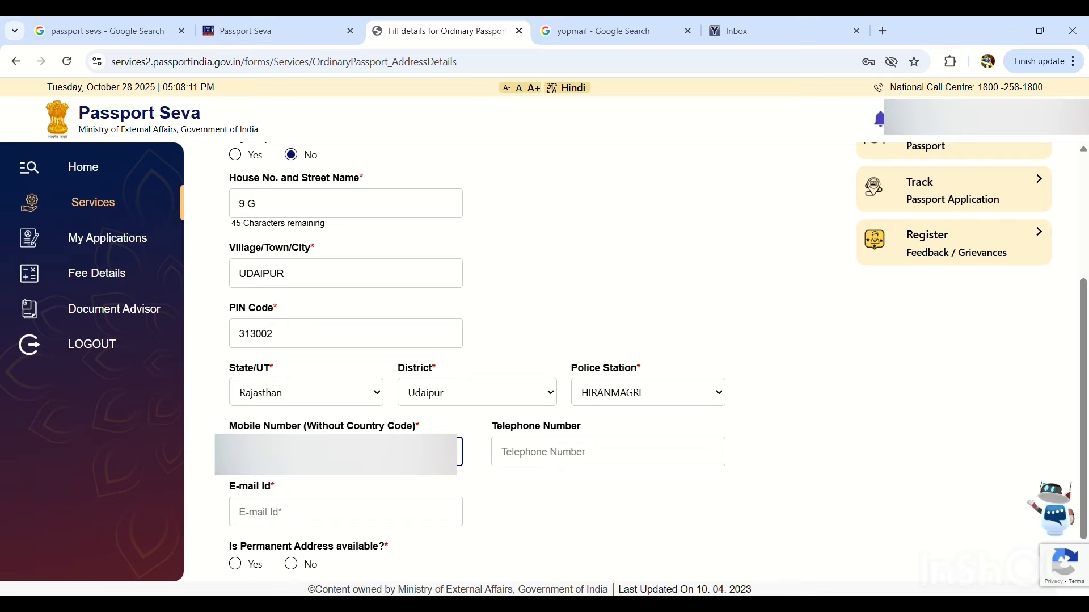
{"action": "left_click", "coordinate": [316, 524]}
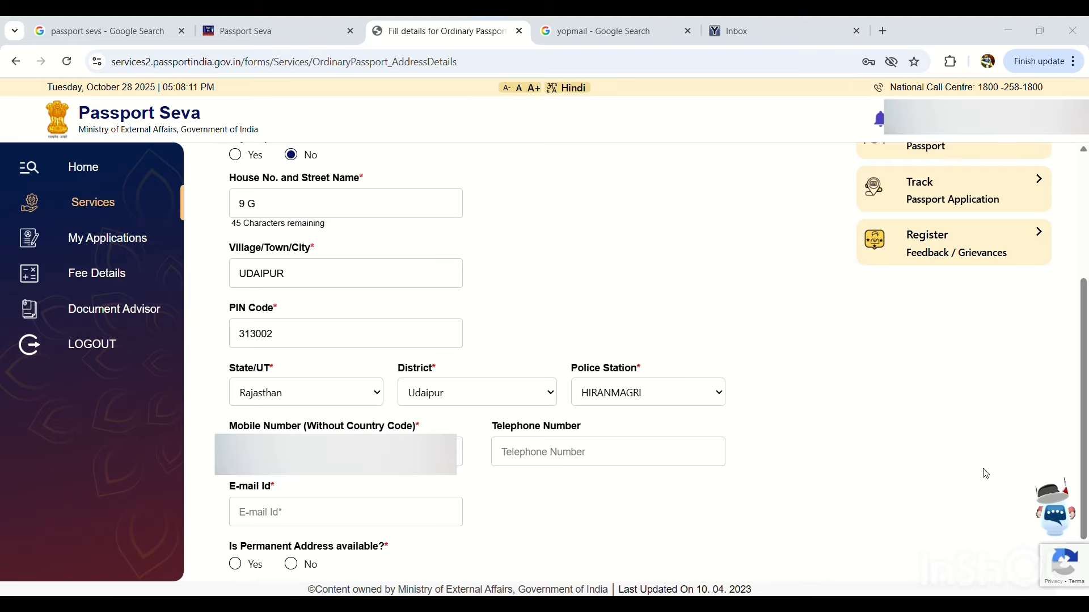
{"action": "left_click", "coordinate": [363, 515]}
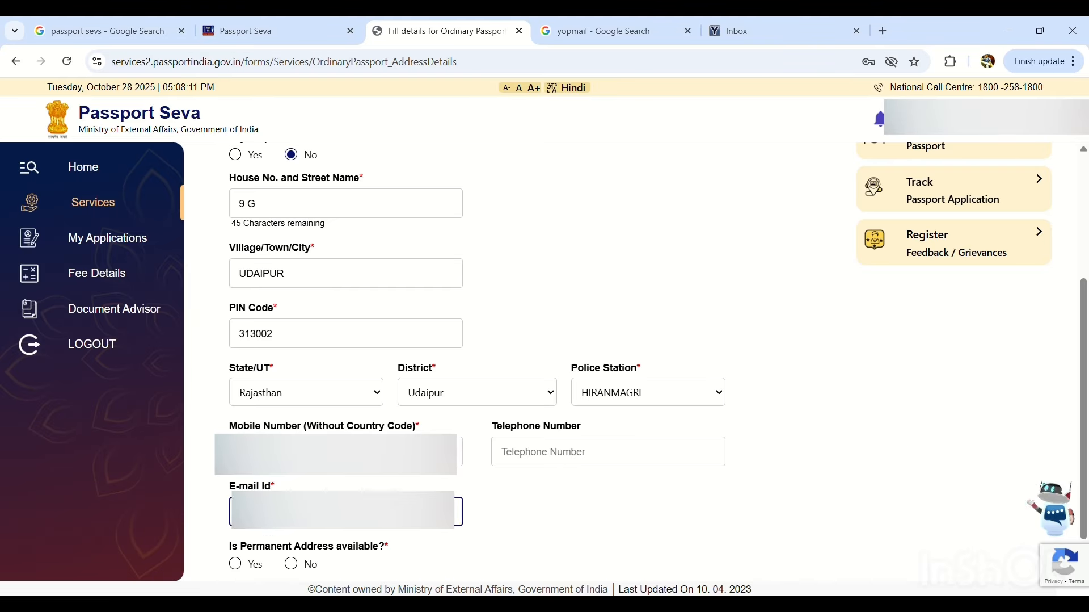
{"action": "left_click", "coordinate": [237, 565]}
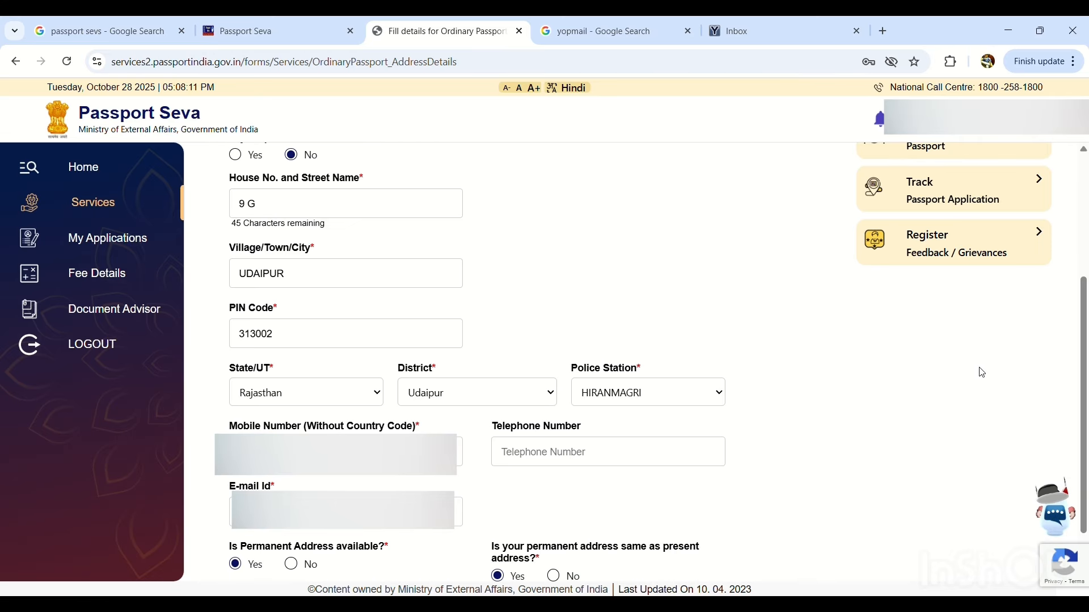
{"action": "scroll", "coordinate": [1087, 347], "scroll_direction": "down", "scroll_amount": 1}
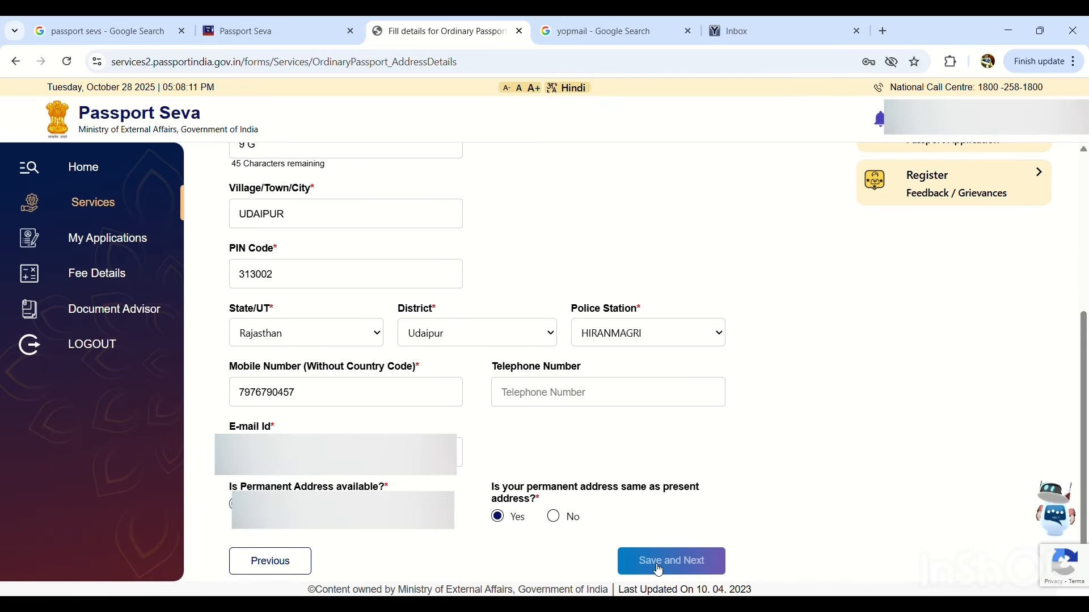
{"action": "left_click", "coordinate": [659, 569]}
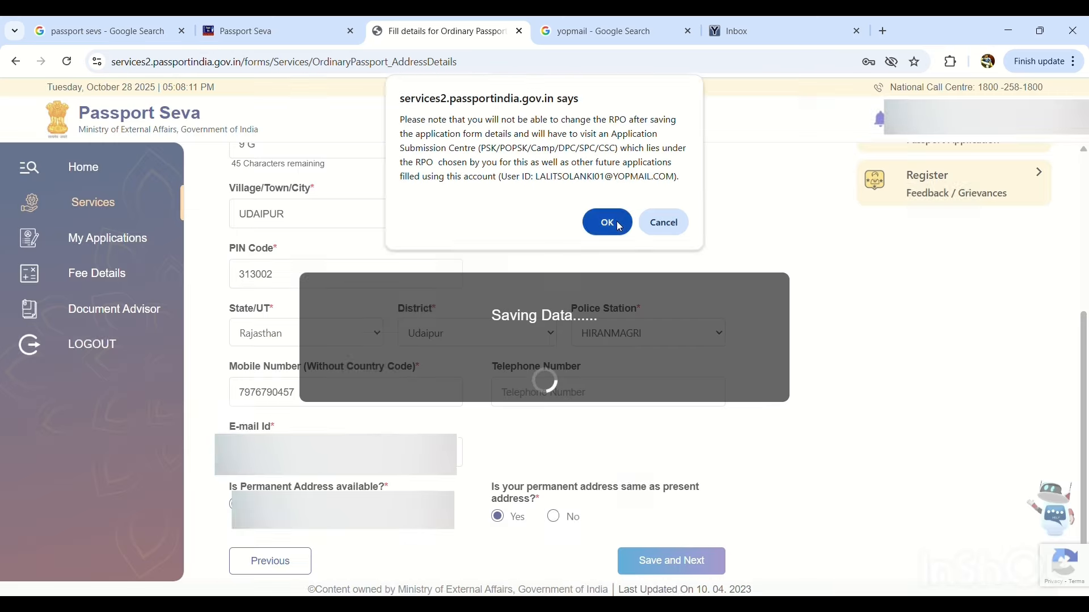
{"action": "left_click", "coordinate": [620, 227]}
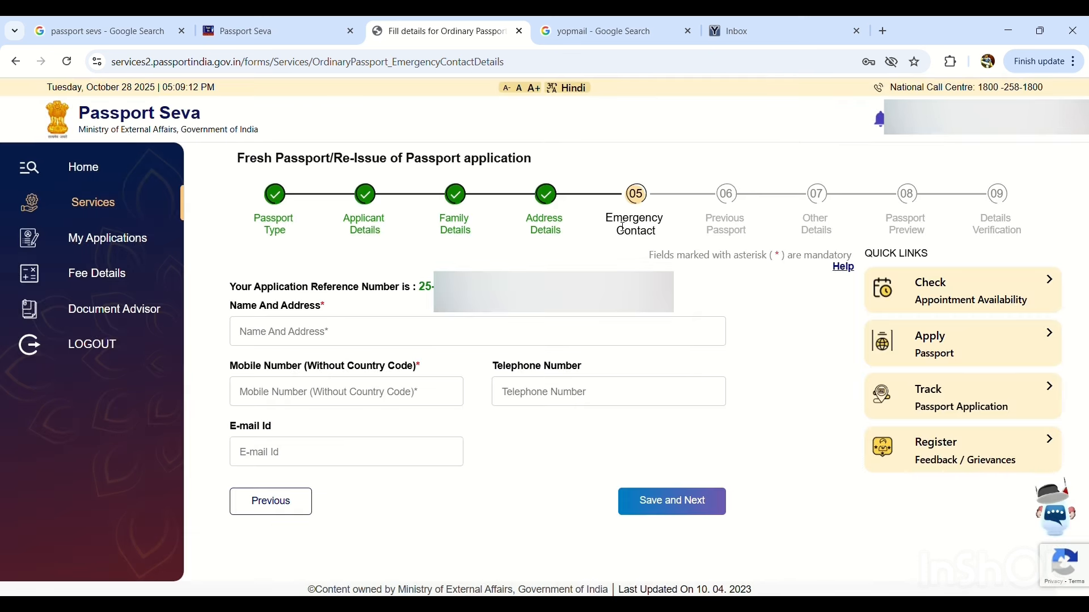
Enter the emergency contact's name with a Udaipur address, mobile number and e-mail, then save.
{"action": "left_click", "coordinate": [343, 334]}
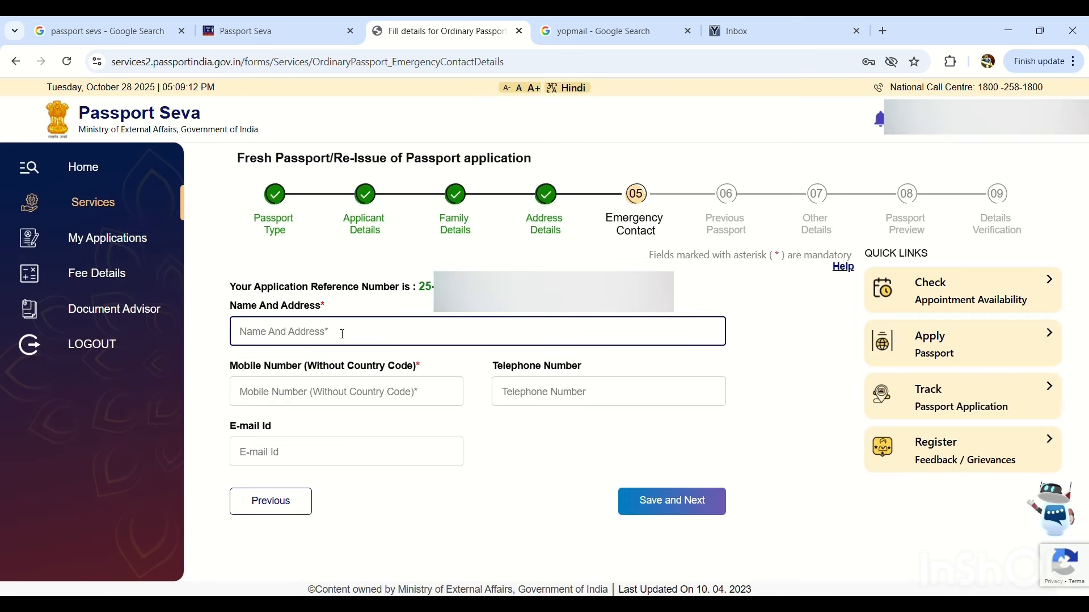
{"action": "type", "text": "R"}
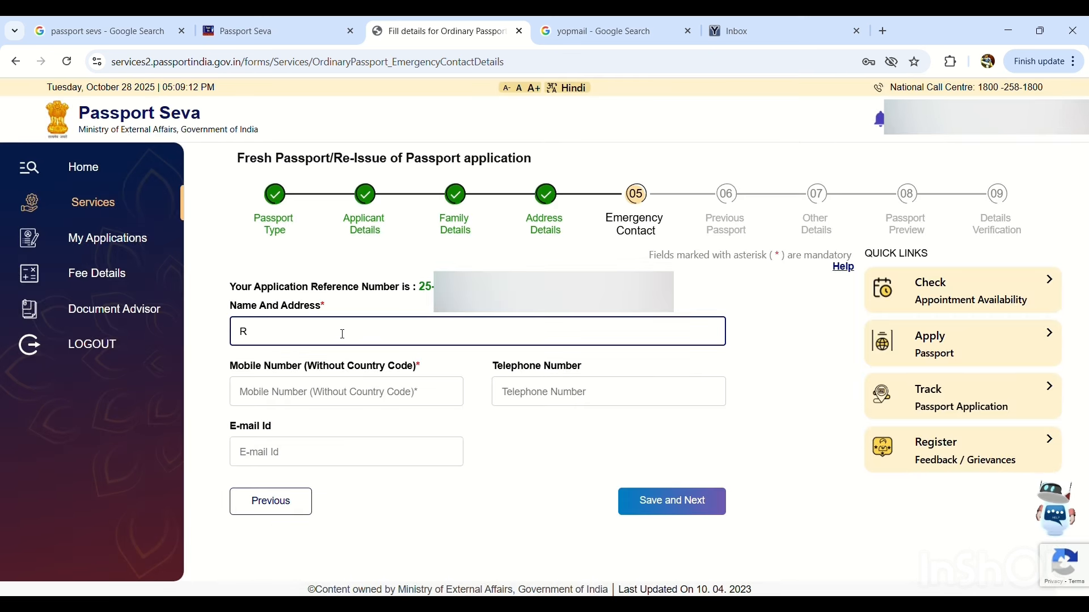
{"action": "type", "text": "AJ ,"}
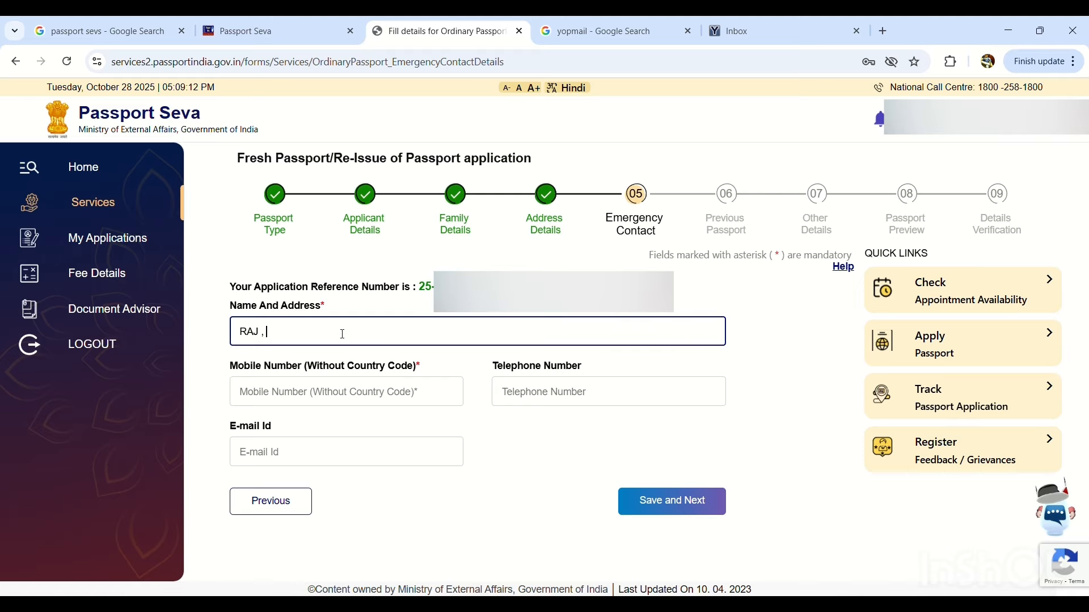
{"action": "type", "text": " UD"}
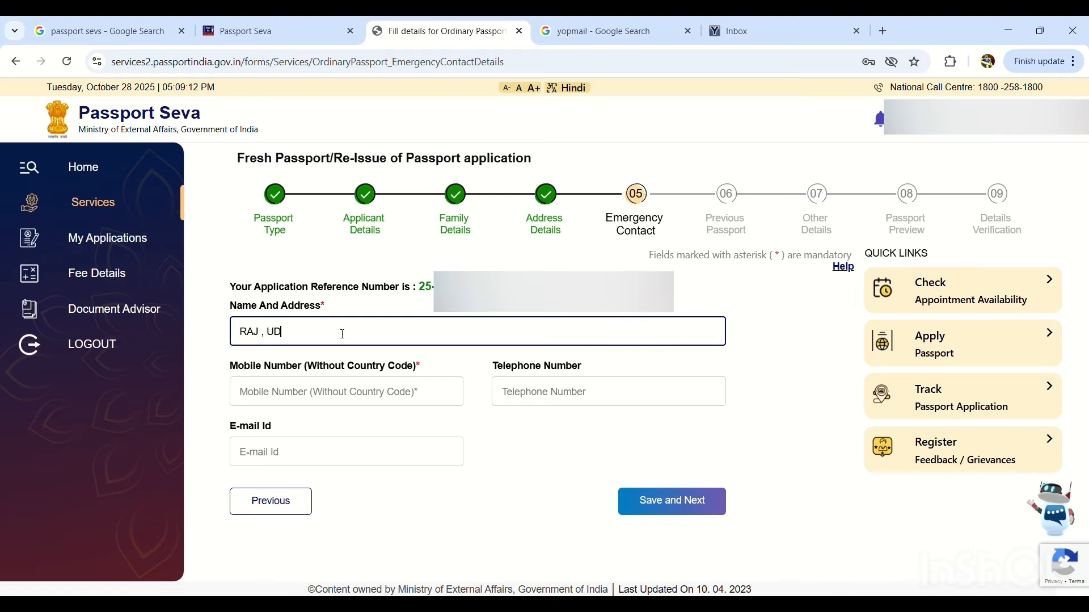
{"action": "type", "text": "AIPUR"}
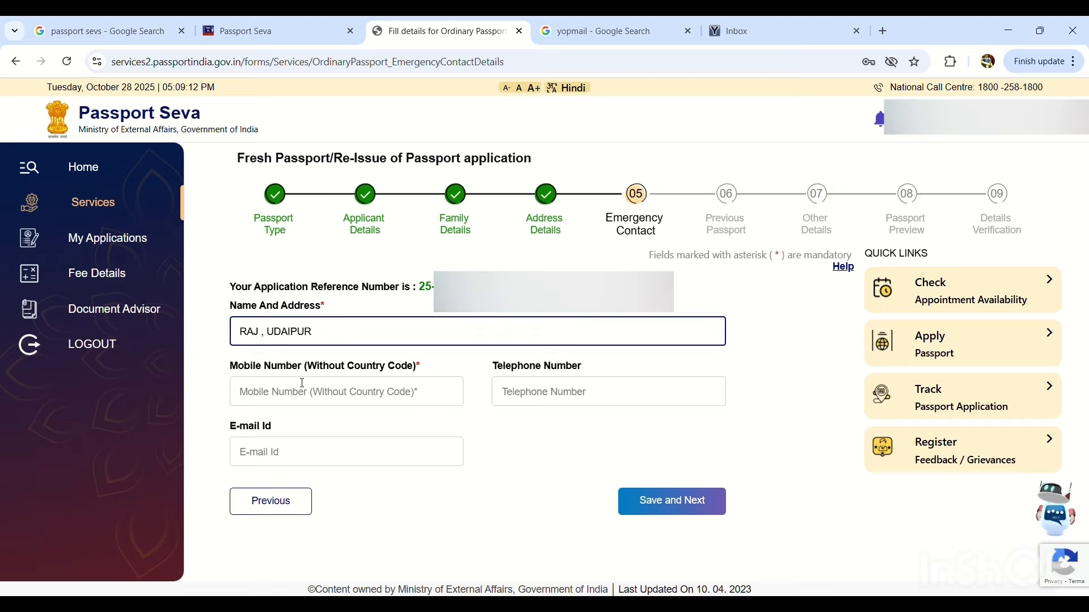
{"action": "left_click", "coordinate": [295, 391]}
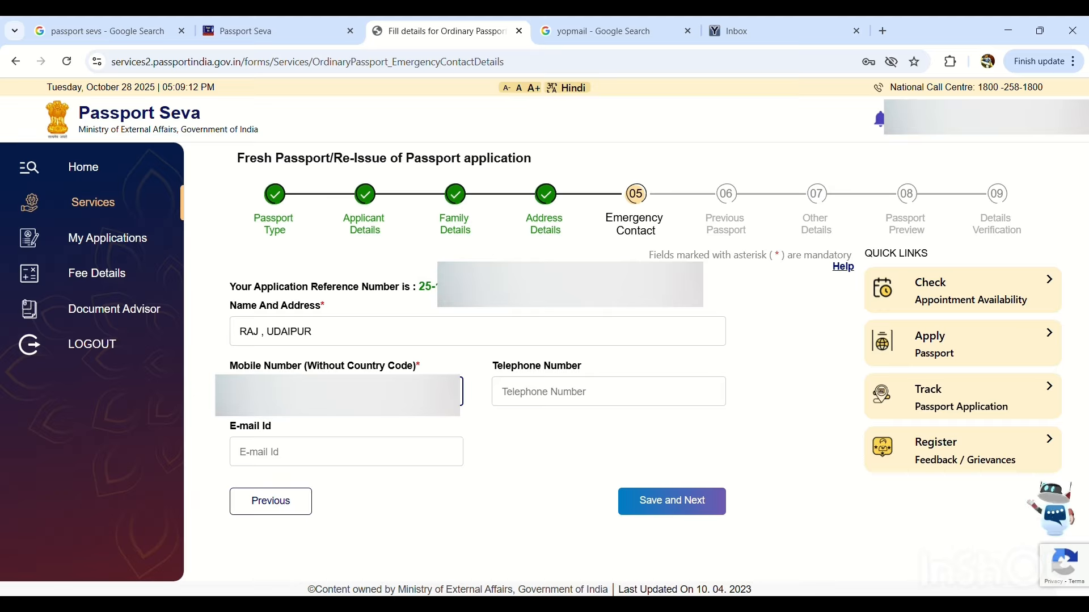
{"action": "left_click", "coordinate": [344, 455]}
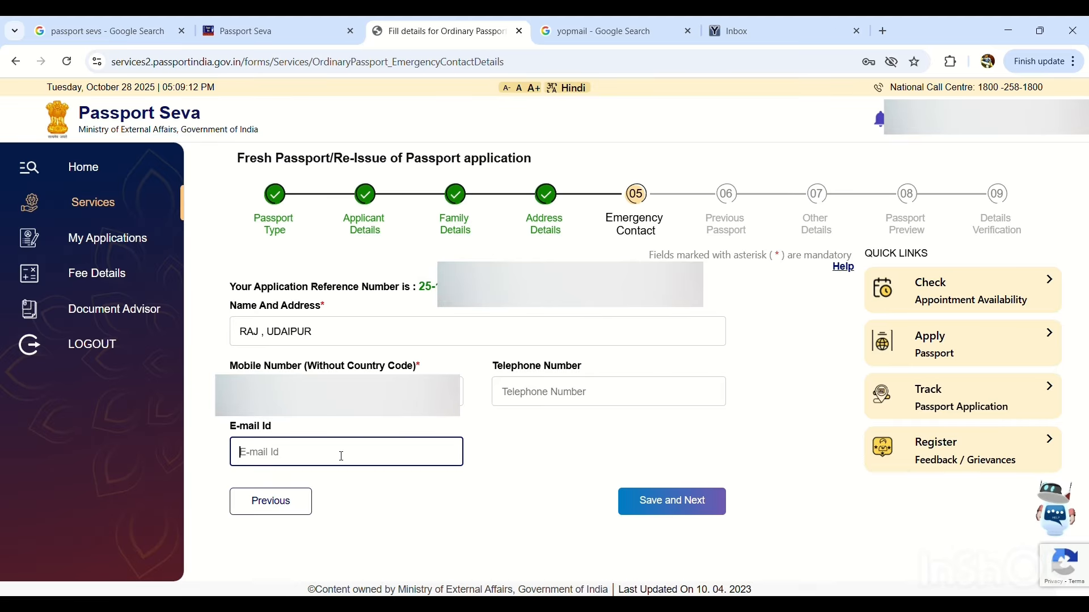
{"action": "left_click", "coordinate": [342, 454]}
{"action": "type", "text": "J"}
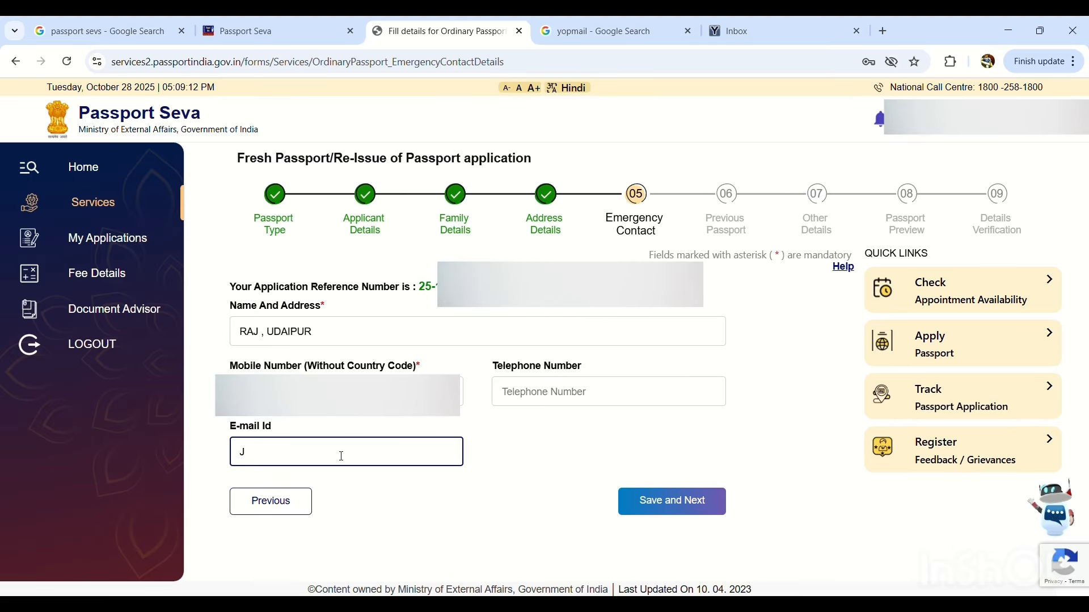
{"action": "key", "text": "BackSpace"}
{"action": "type", "text": "RAJ"}
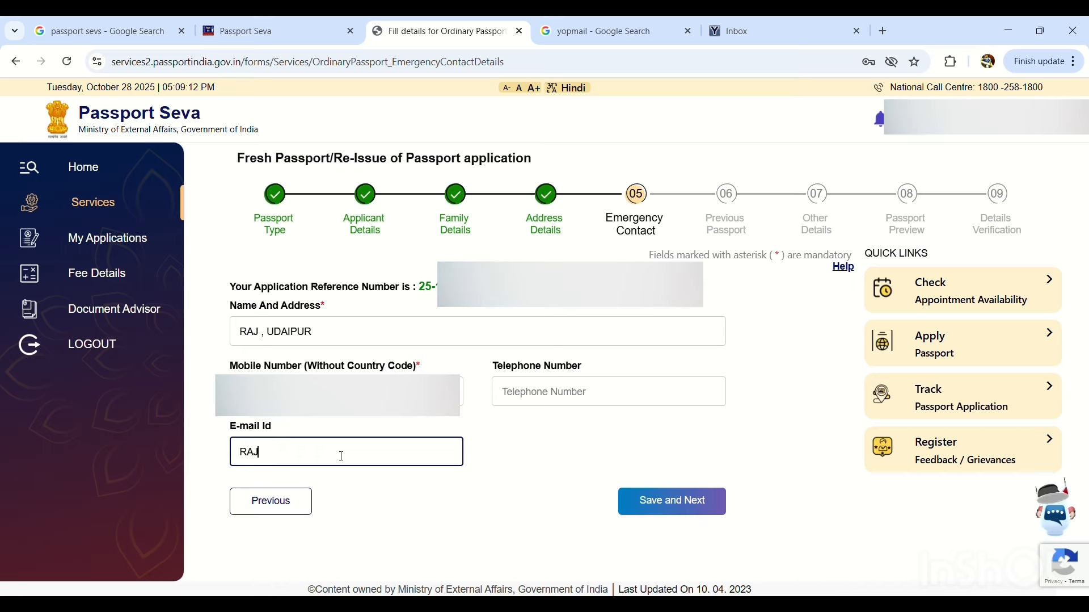
{"action": "type", "text": "KUMA"}
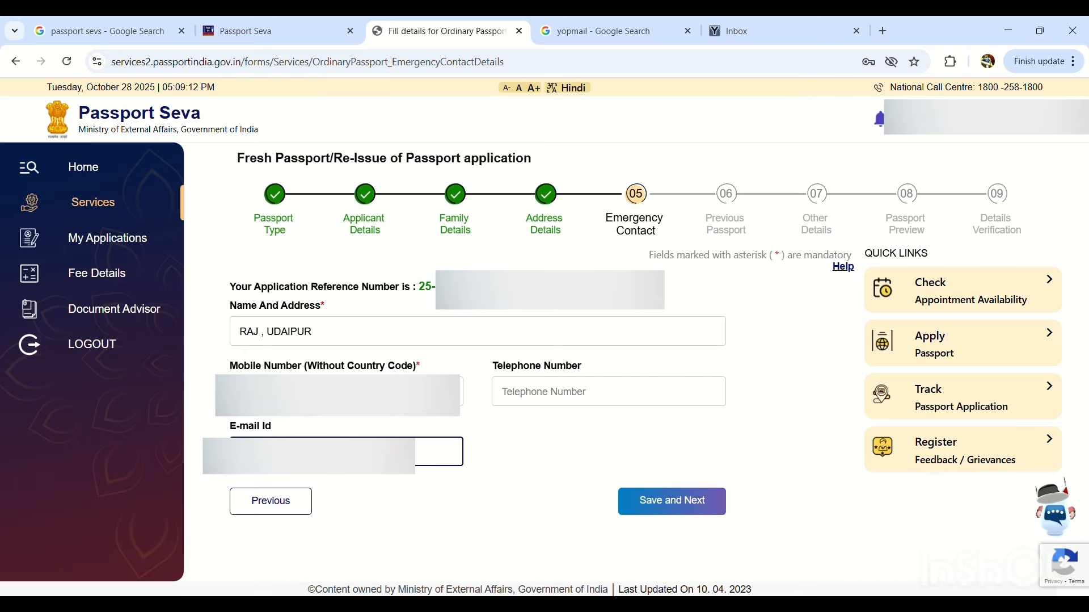
{"action": "left_click", "coordinate": [670, 502]}
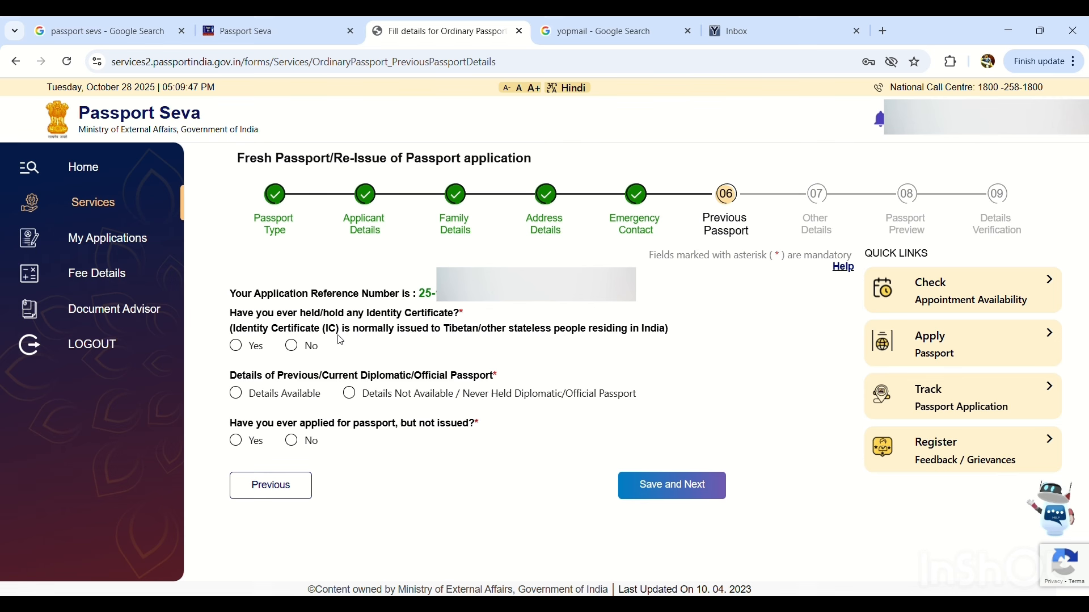
Answer No to identity certificate, diplomatic passport and unissued-application questions, then save.
{"action": "left_click", "coordinate": [308, 347]}
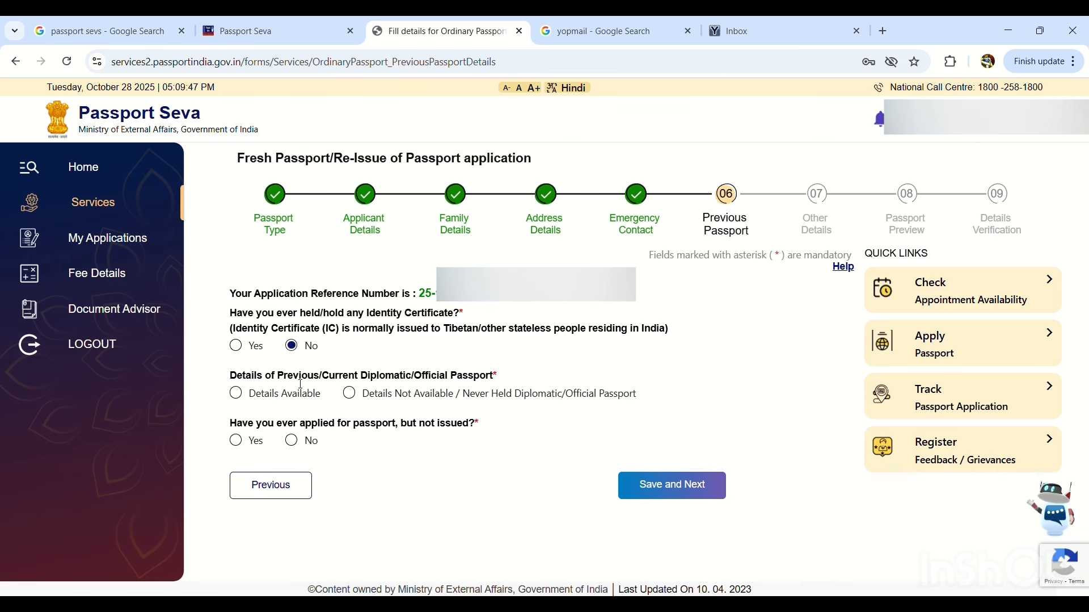
{"action": "left_click", "coordinate": [350, 393]}
{"action": "left_click", "coordinate": [295, 441]}
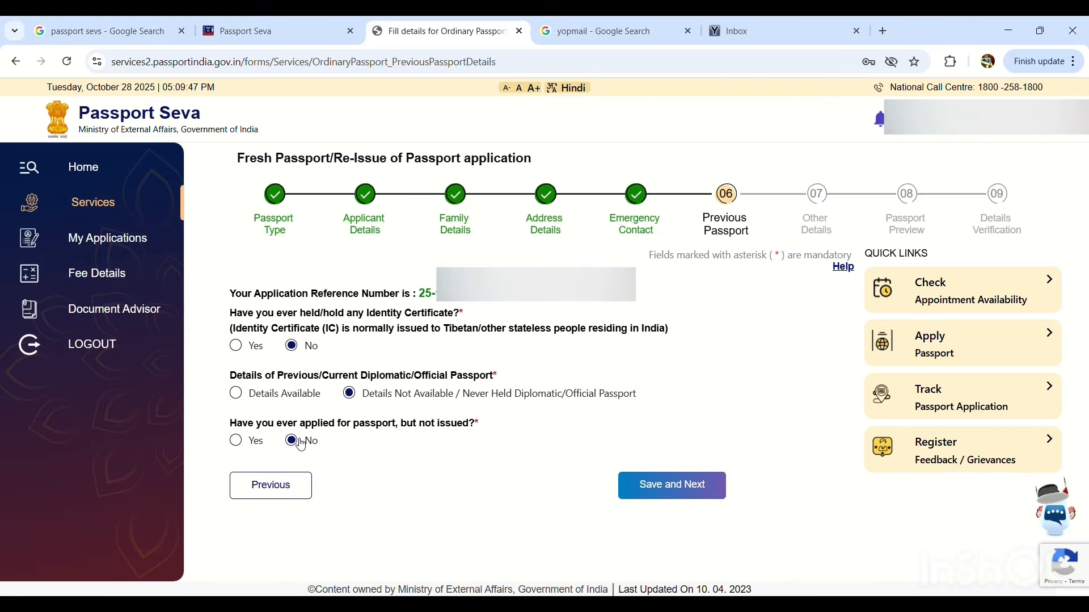
{"action": "left_click", "coordinate": [654, 495]}
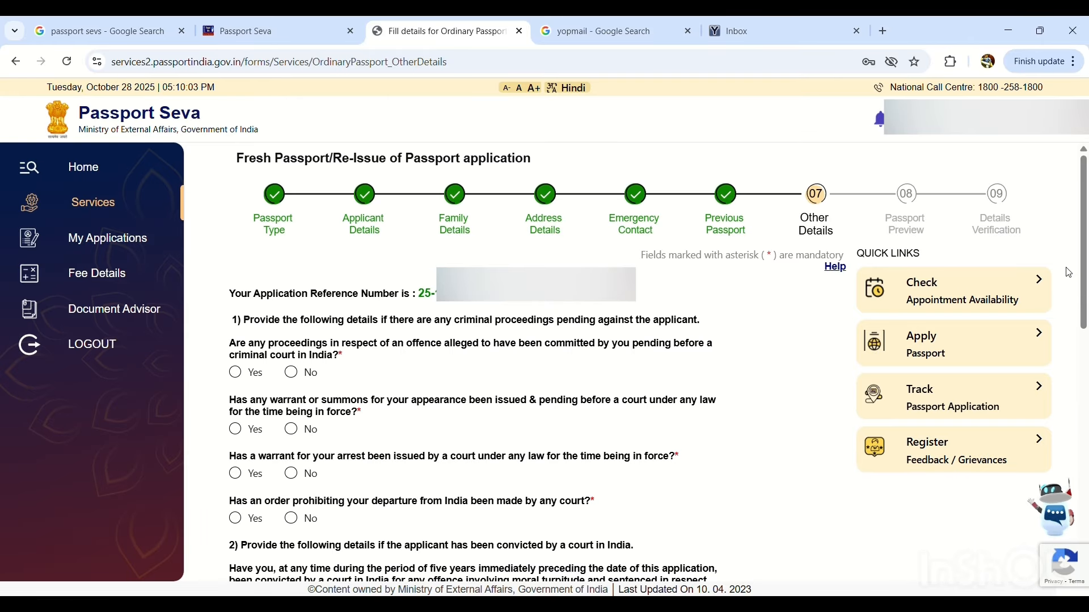
Answer No to pending proceedings, warrant or summons, arrest warrant and departure-prohibition questions.
{"action": "scroll", "coordinate": [1087, 296], "scroll_direction": "down", "scroll_amount": 2}
{"action": "scroll", "coordinate": [1087, 296], "scroll_direction": "down", "scroll_amount": 2}
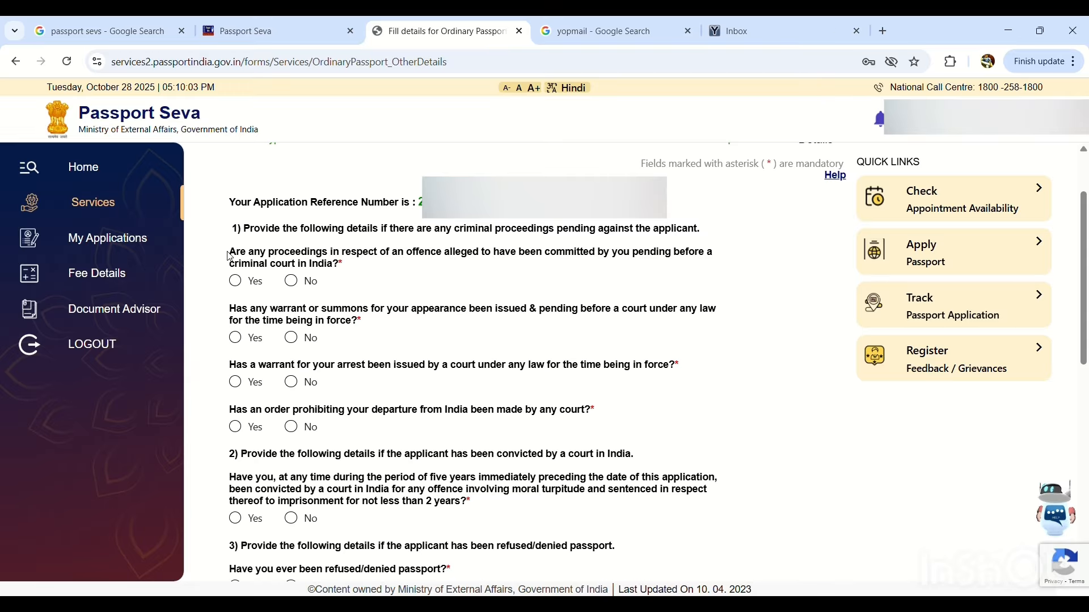
{"action": "left_click_drag", "start_coordinate": [230, 256], "coordinate": [591, 267]}
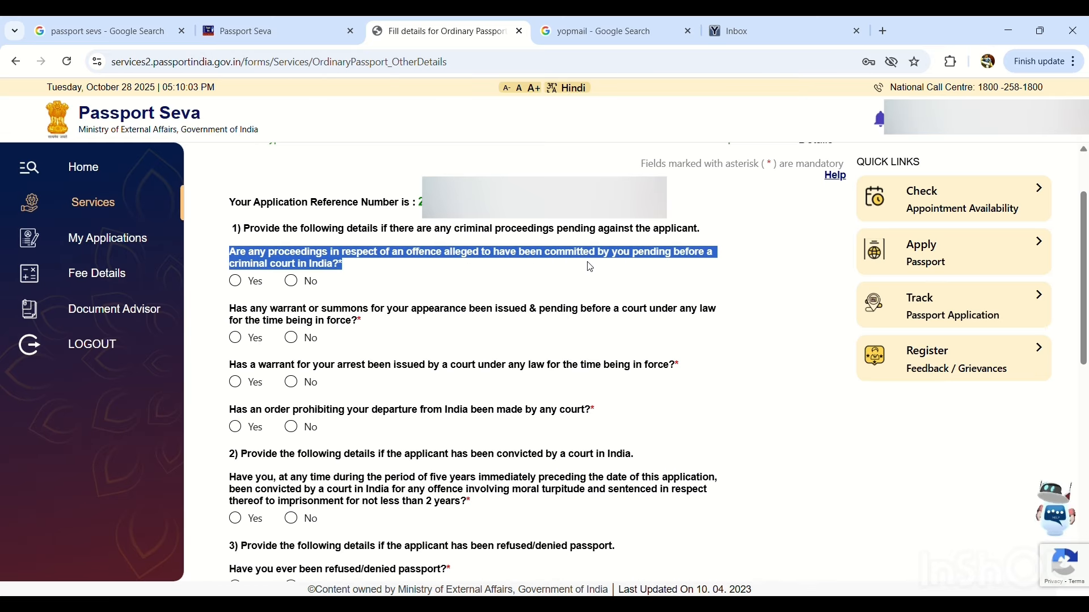
{"action": "left_click", "coordinate": [294, 284]}
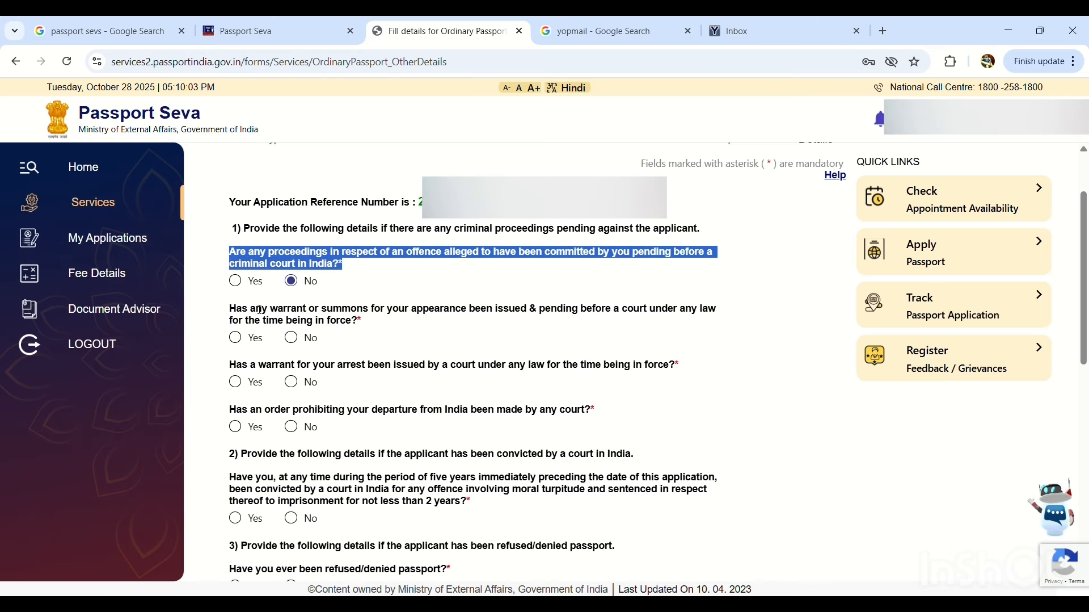
{"action": "left_click_drag", "start_coordinate": [230, 309], "coordinate": [375, 322]}
{"action": "left_click", "coordinate": [296, 340]}
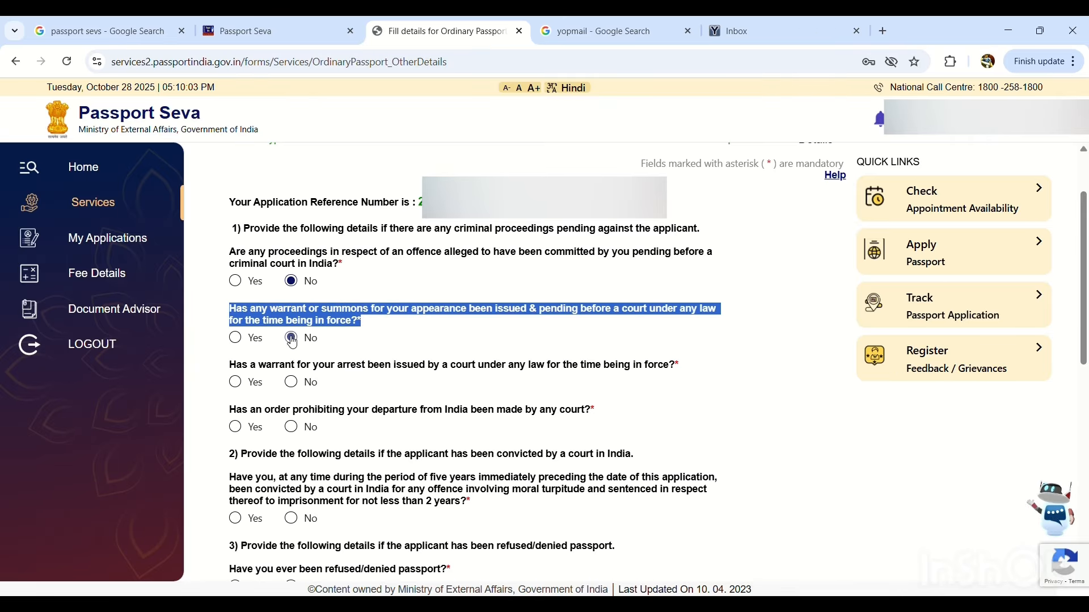
{"action": "left_click", "coordinate": [292, 383]}
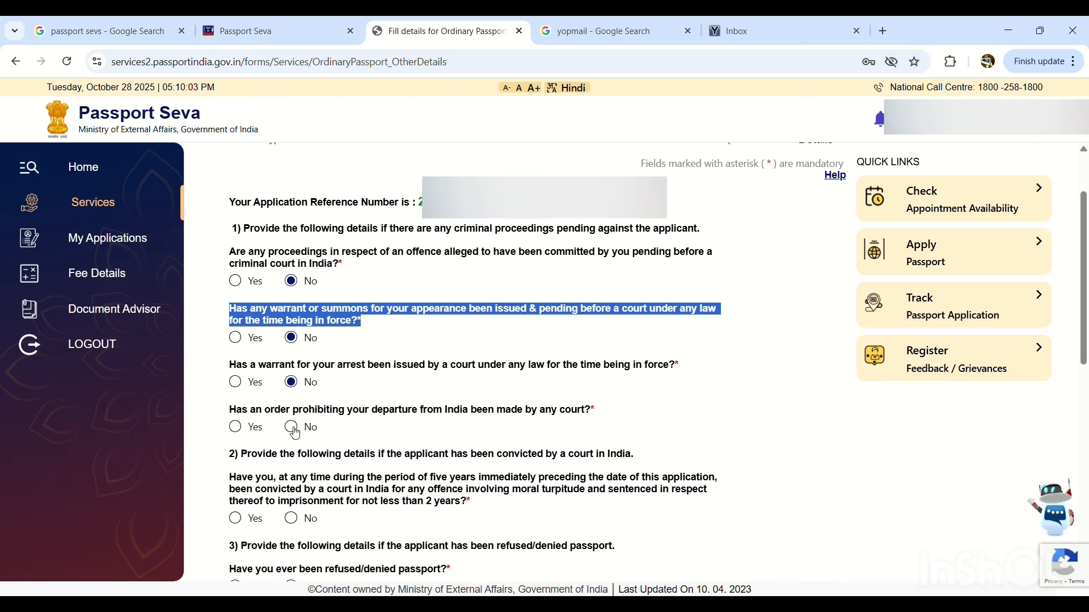
{"action": "left_click", "coordinate": [293, 428]}
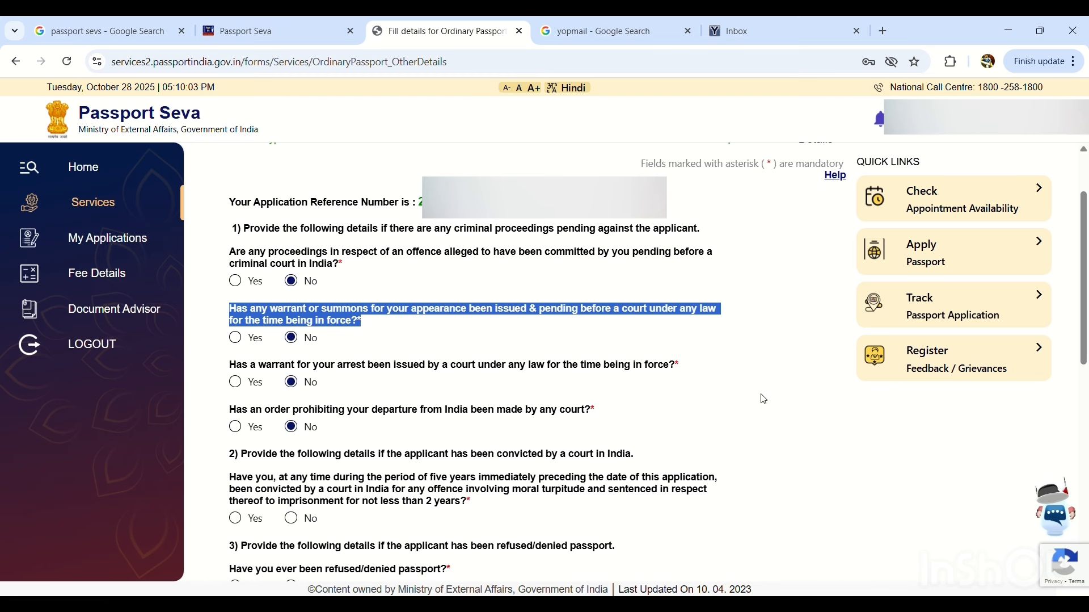
Answer No to conviction, passport refused, impounded or revoked, and foreign citizenship.
{"action": "scroll", "coordinate": [1086, 409], "scroll_direction": "down", "scroll_amount": 3}
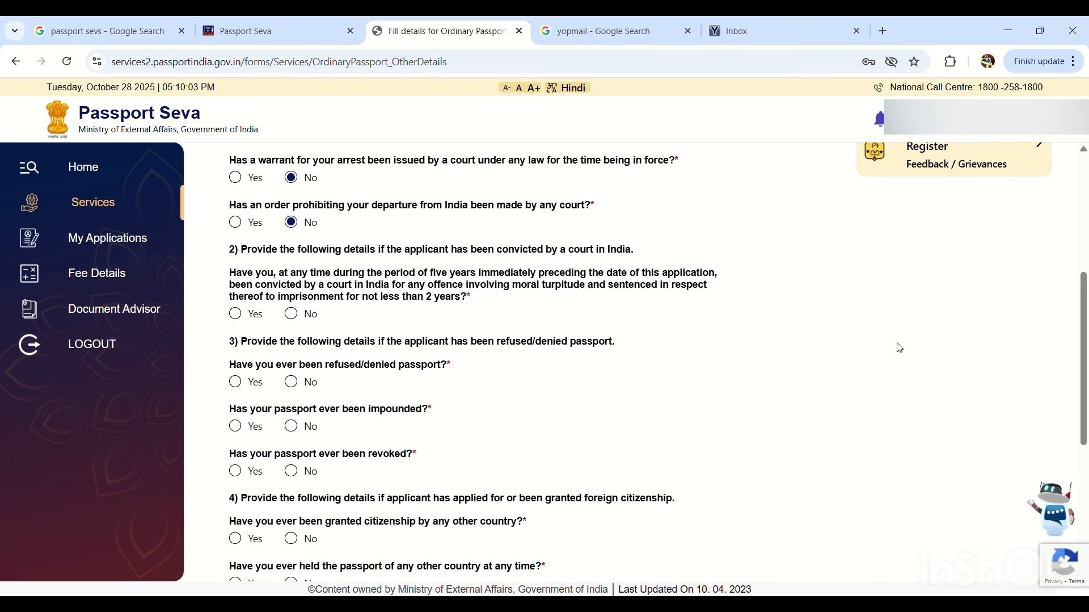
{"action": "left_click_drag", "start_coordinate": [351, 273], "coordinate": [503, 299]}
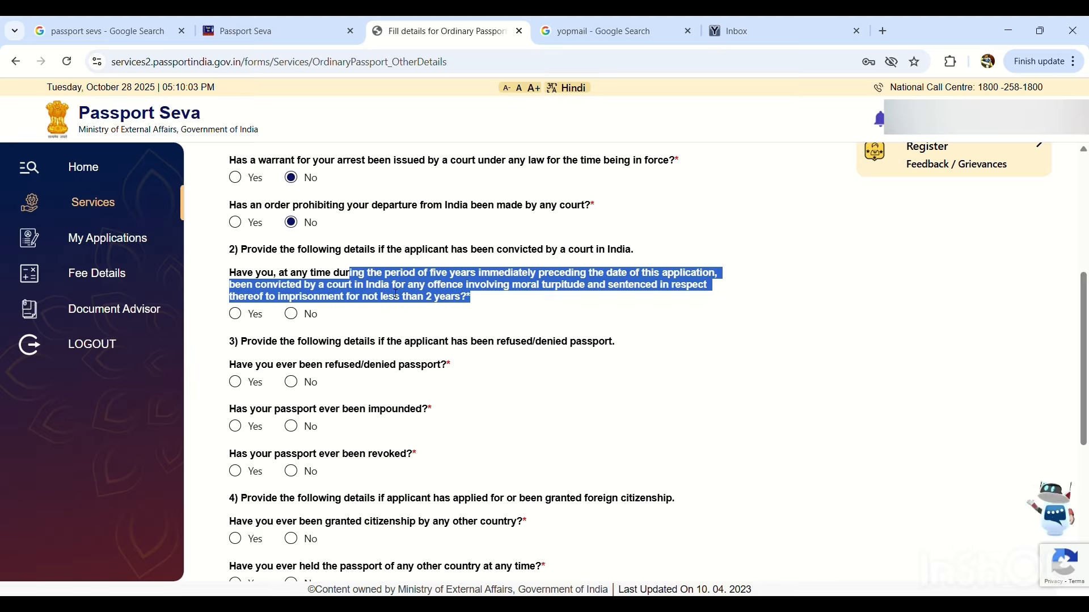
{"action": "left_click", "coordinate": [292, 316]}
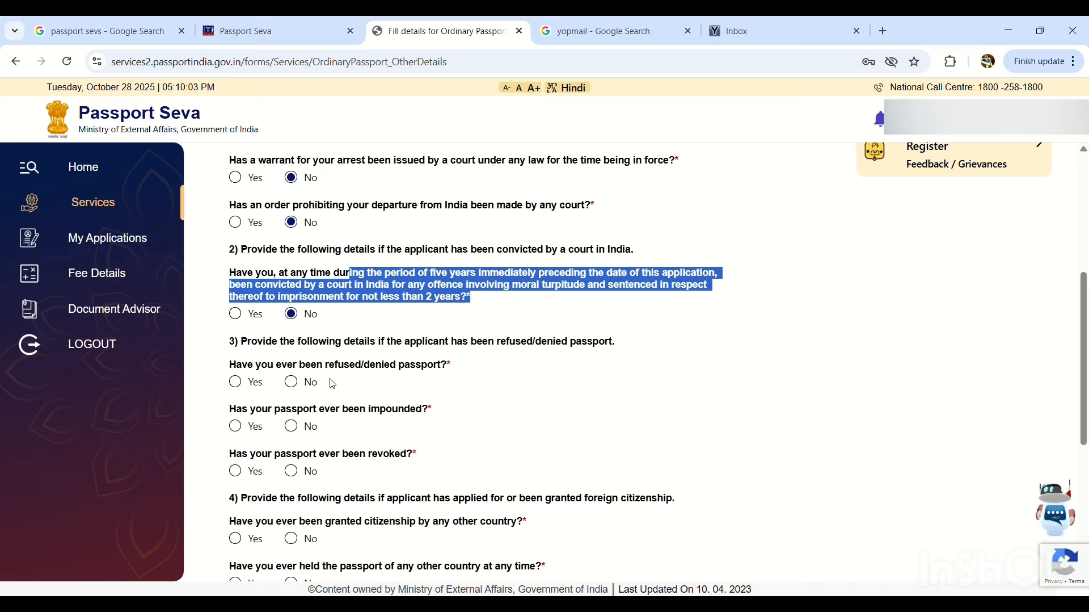
{"action": "left_click", "coordinate": [293, 384]}
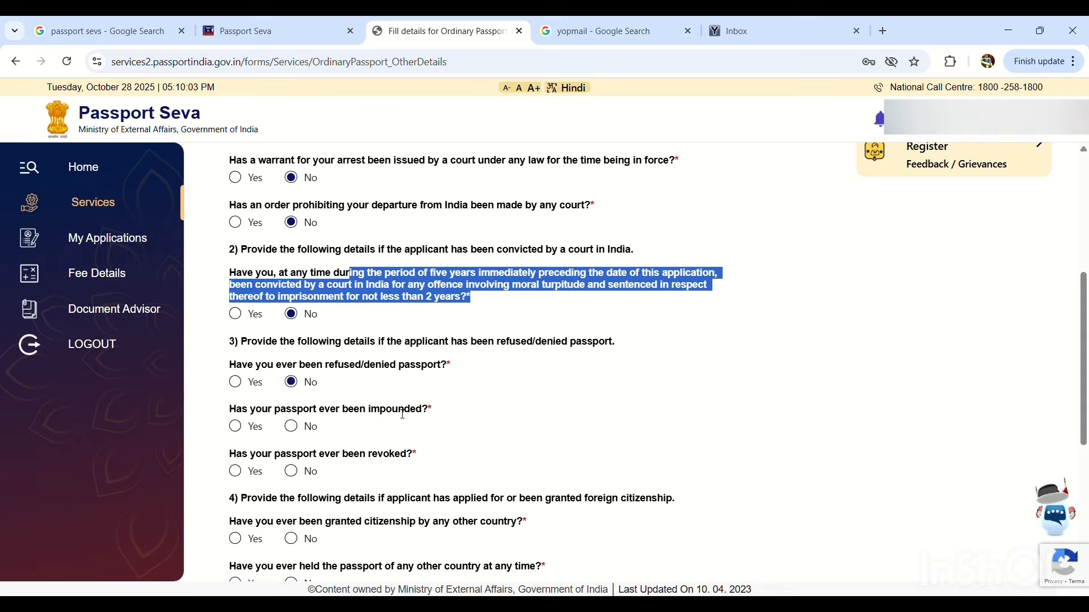
{"action": "left_click", "coordinate": [297, 429]}
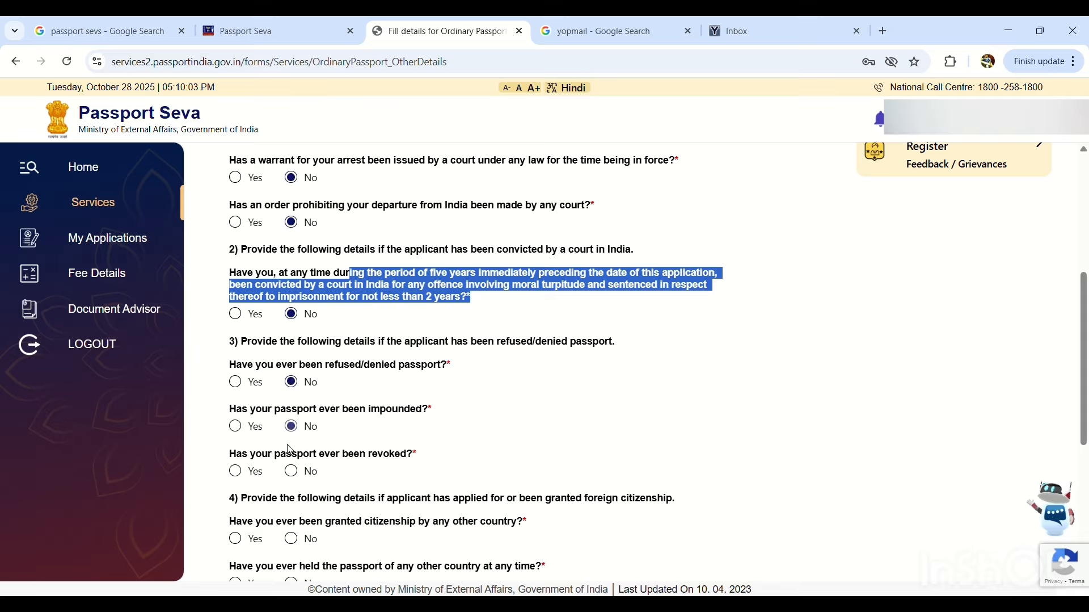
{"action": "left_click", "coordinate": [296, 475]}
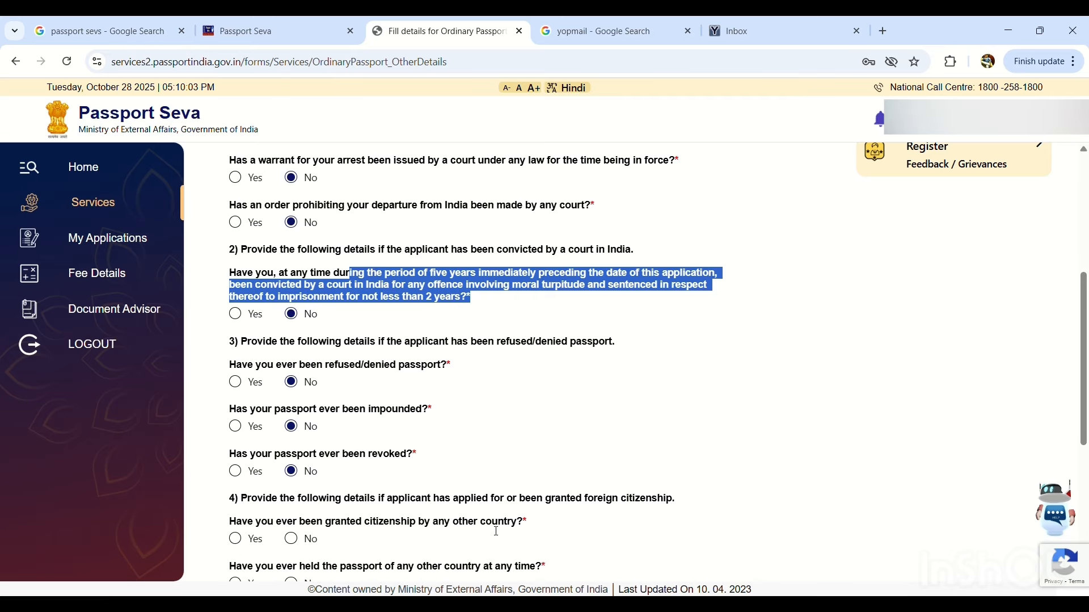
{"action": "left_click", "coordinate": [292, 539]}
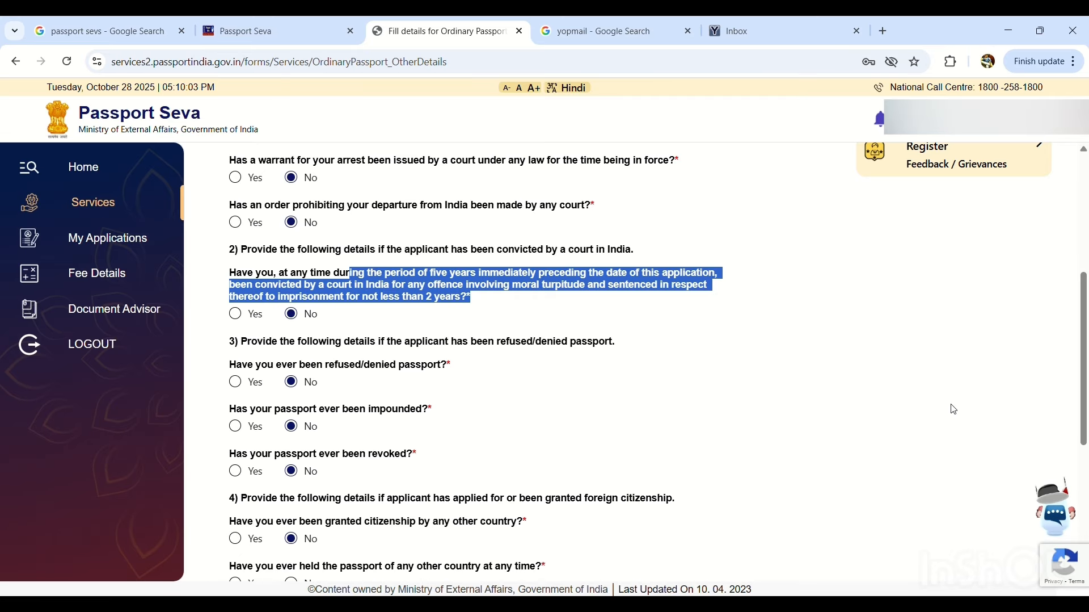
Answer No to foreign passport, surrender, renunciation, Emergency Certificate, deportation and repatriation, then save.
{"action": "left_click_drag", "start_coordinate": [1085, 388], "coordinate": [1087, 491]}
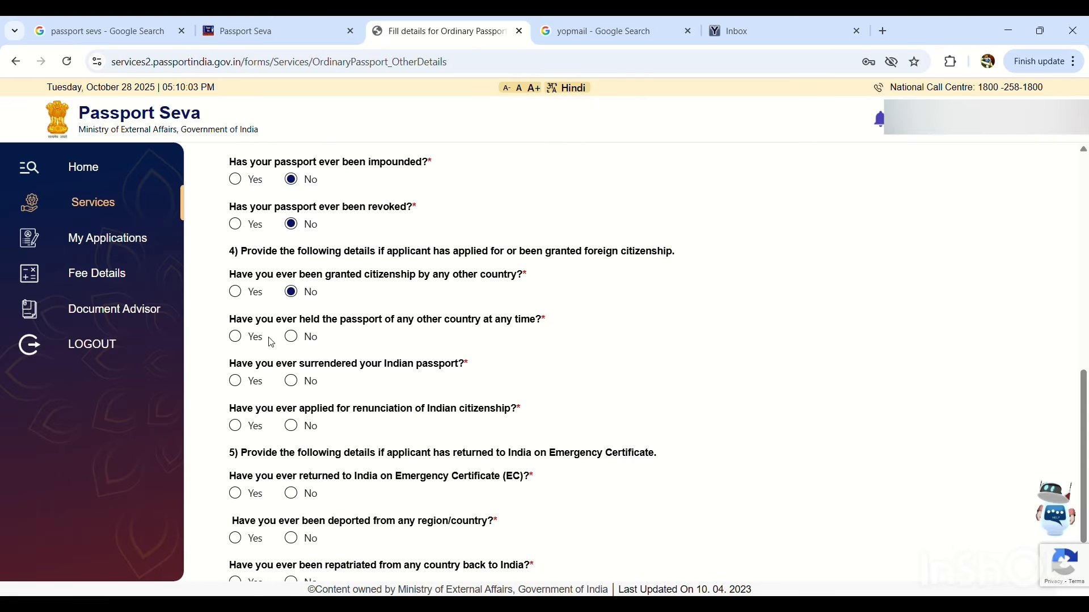
{"action": "left_click", "coordinate": [293, 337]}
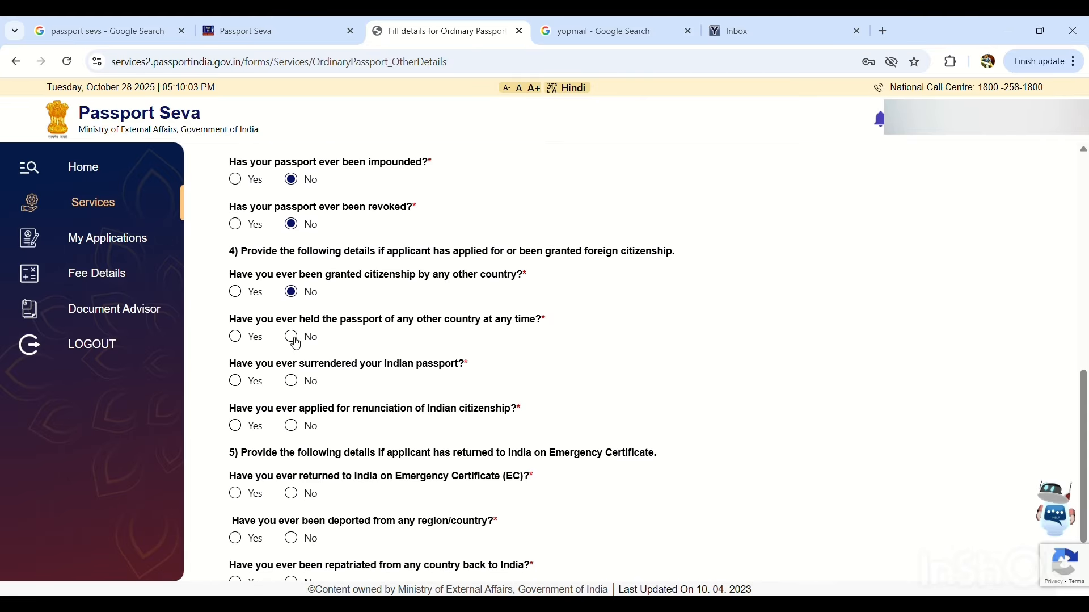
{"action": "left_click", "coordinate": [292, 382]}
{"action": "left_click", "coordinate": [293, 428]}
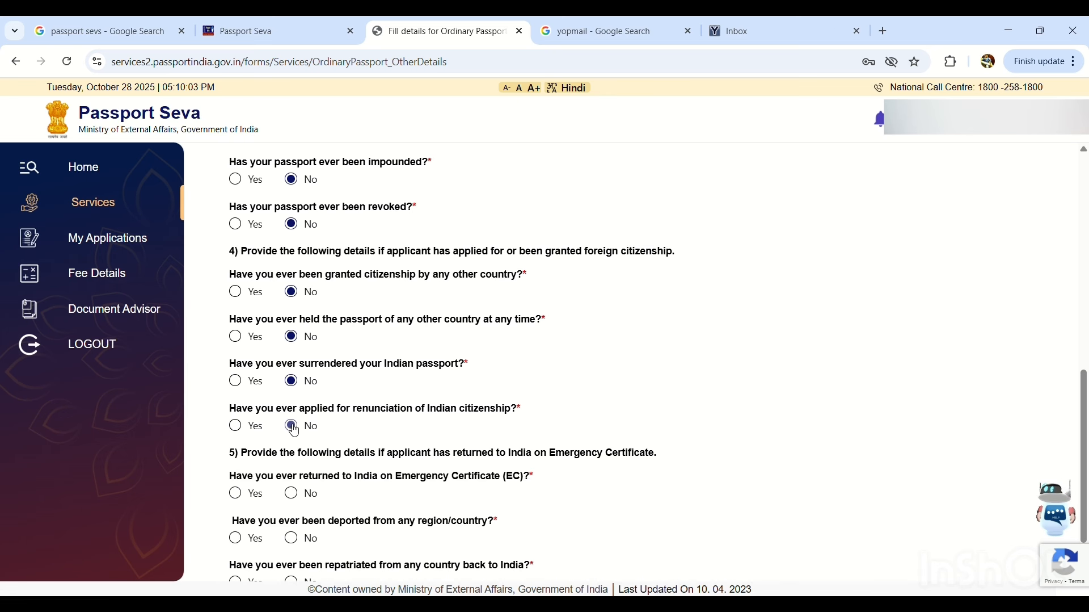
{"action": "left_click", "coordinate": [293, 495]}
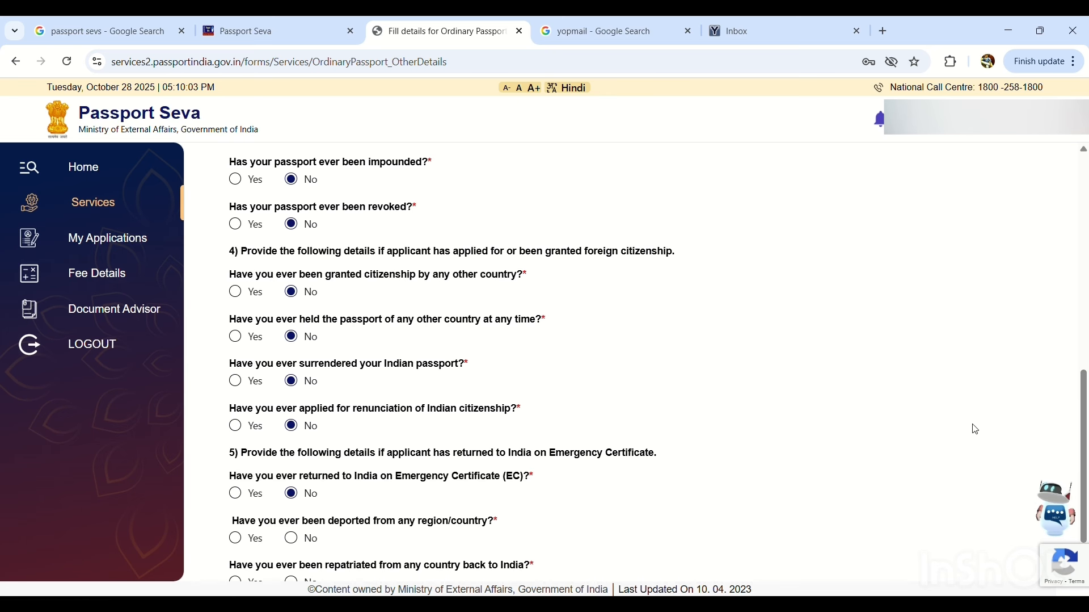
{"action": "scroll", "coordinate": [1087, 417], "scroll_direction": "down", "scroll_amount": 2}
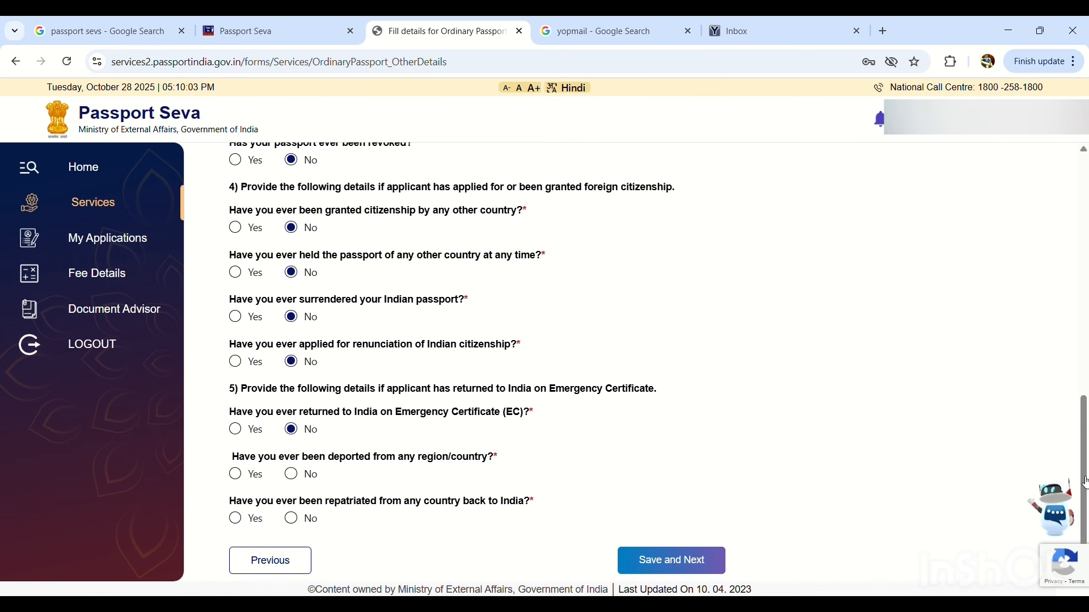
{"action": "left_click", "coordinate": [292, 474]}
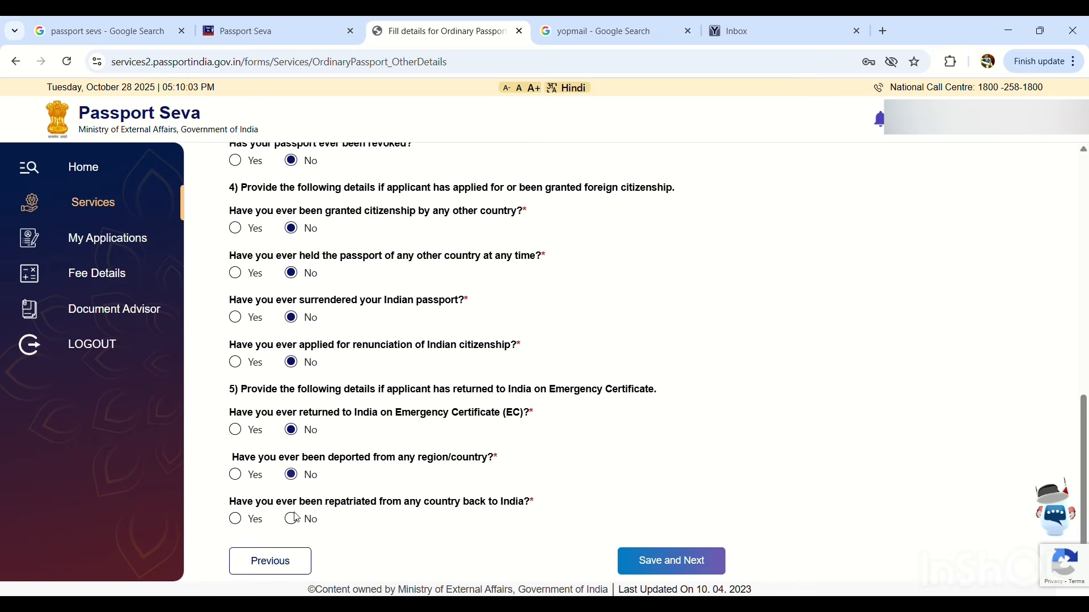
{"action": "left_click", "coordinate": [296, 521]}
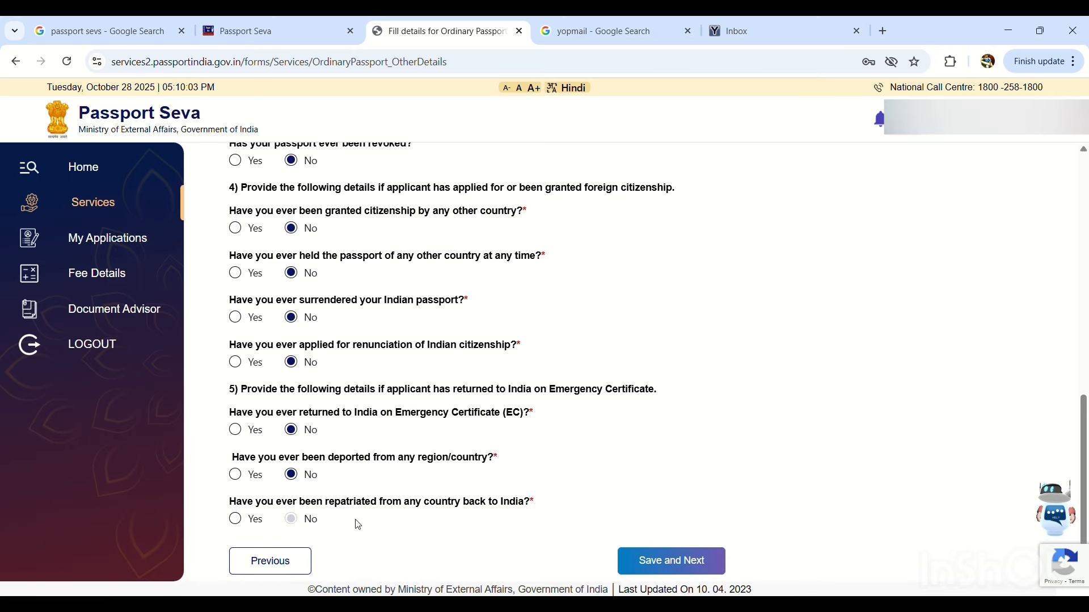
{"action": "left_click", "coordinate": [692, 559]}
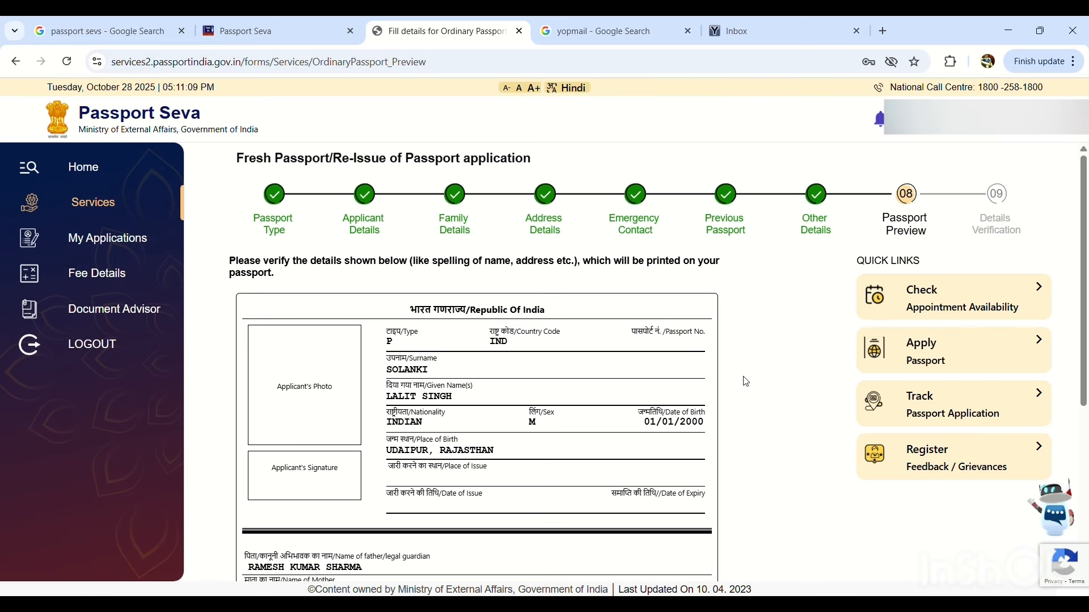
Review the Passport Preview, agree the details are true and correct, and save.
{"action": "left_click_drag", "start_coordinate": [1084, 205], "coordinate": [1087, 278]}
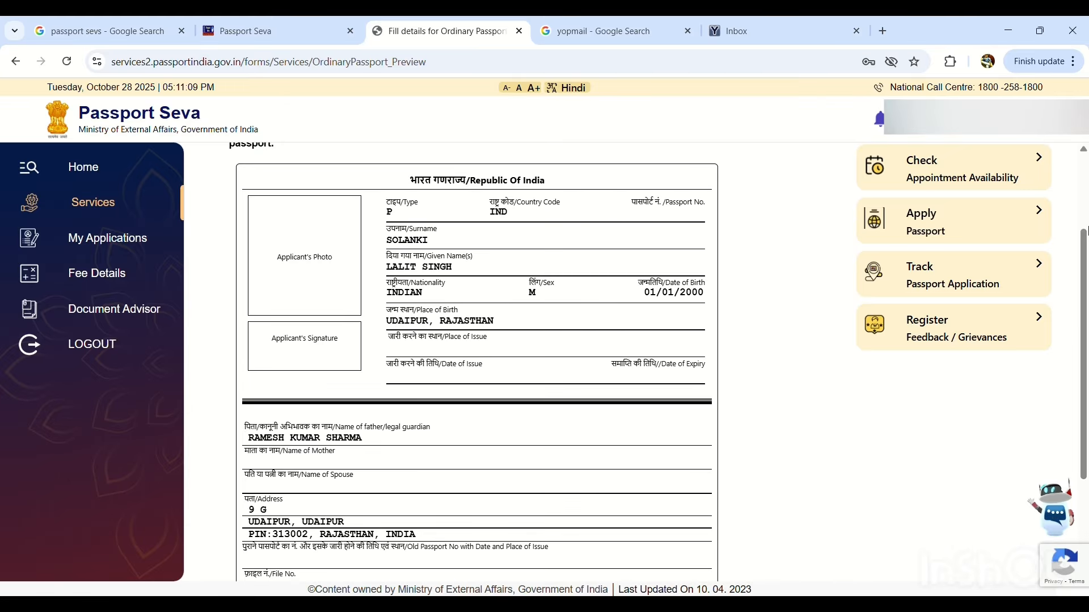
{"action": "scroll", "coordinate": [1066, 361], "scroll_direction": "down", "scroll_amount": 3}
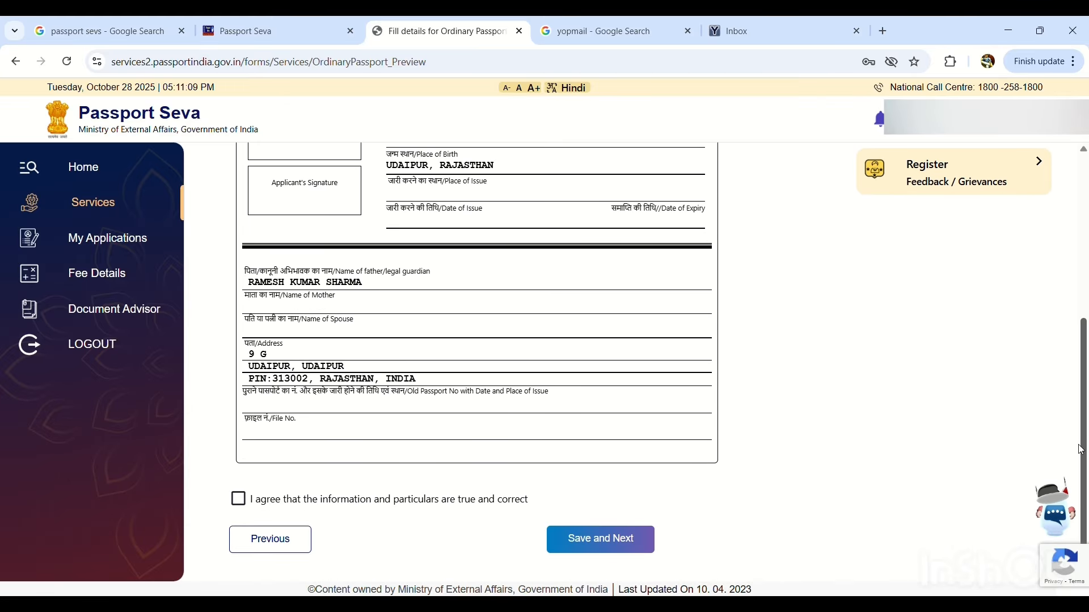
{"action": "left_click", "coordinate": [238, 499]}
{"action": "left_click", "coordinate": [572, 544]}
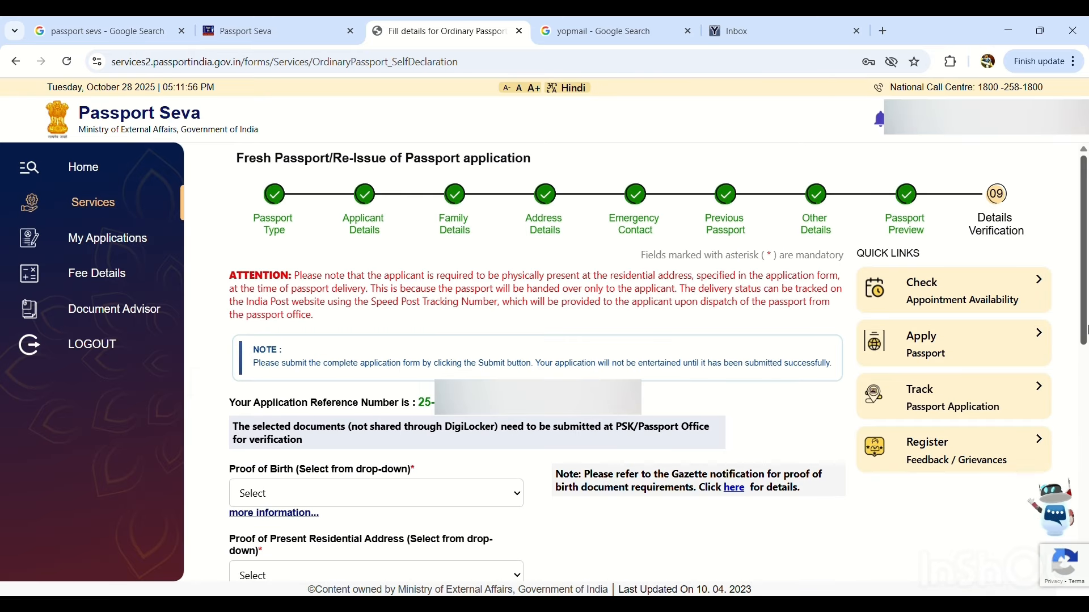
Choose PAN card as proof of birth and Aadhaar Card as address proof.
{"action": "scroll", "coordinate": [1086, 406], "scroll_direction": "down", "scroll_amount": 3}
{"action": "left_click_drag", "start_coordinate": [1088, 405], "coordinate": [1088, 412]}
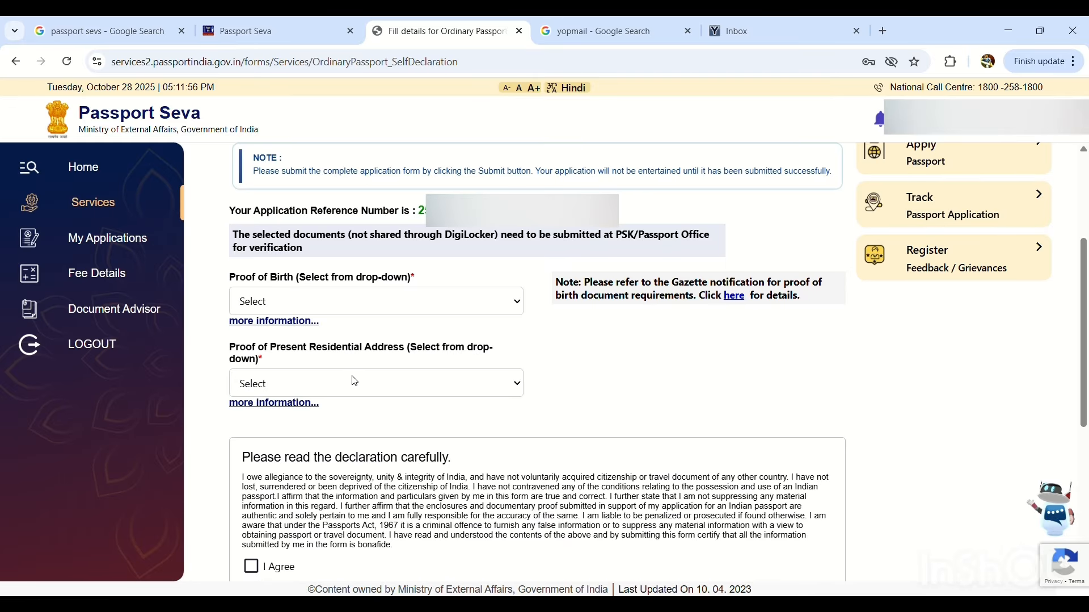
{"action": "left_click", "coordinate": [308, 434]}
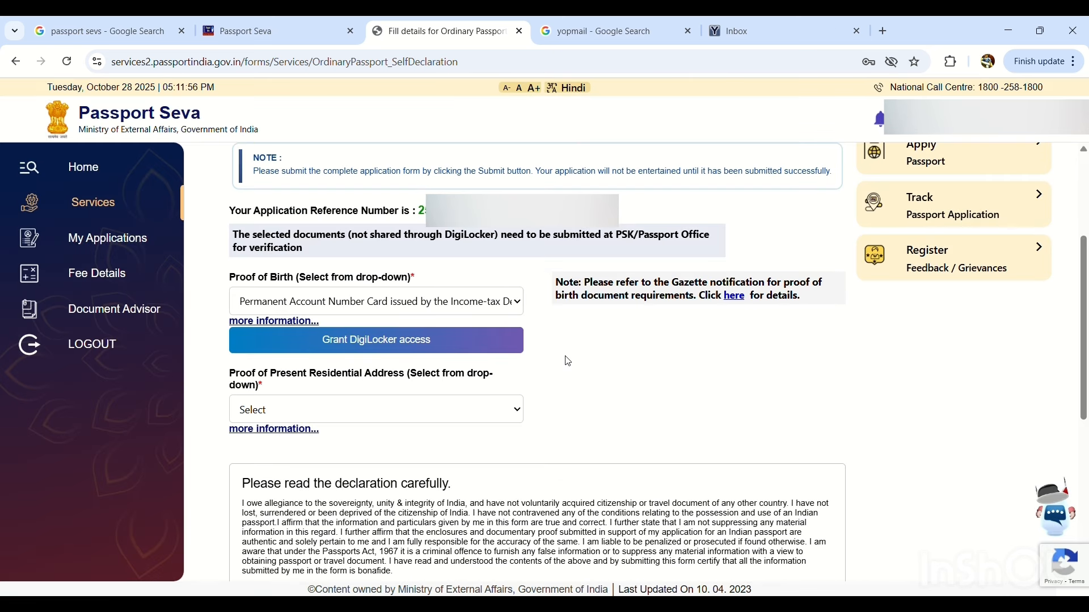
{"action": "left_click", "coordinate": [310, 408]}
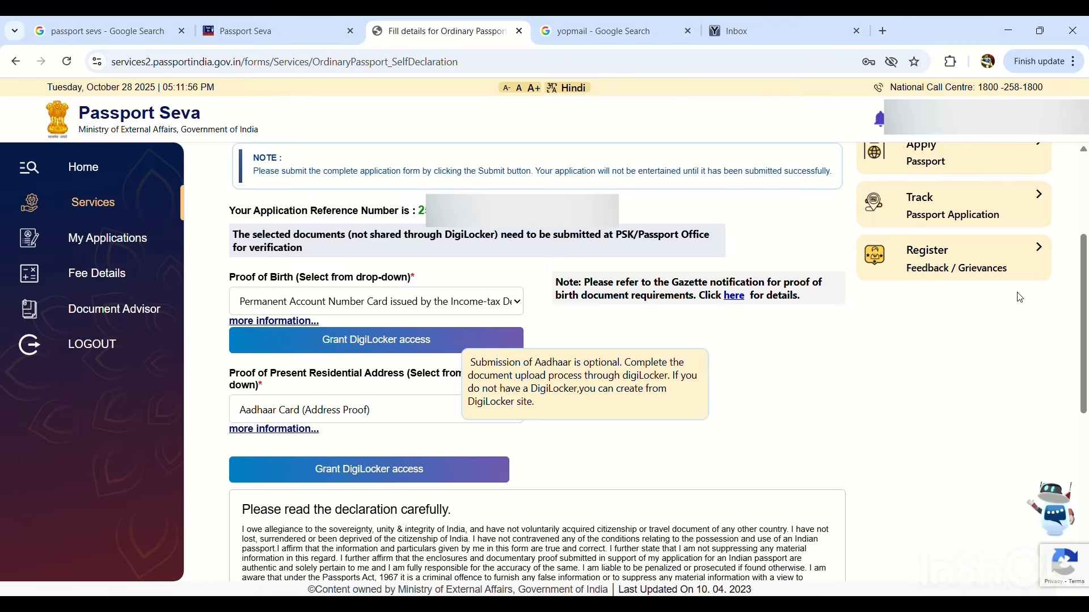
Agree to the declaration with place UDAIPUR, save the form, and dismiss the confirmation.
{"action": "left_click_drag", "start_coordinate": [1085, 287], "coordinate": [1086, 377]}
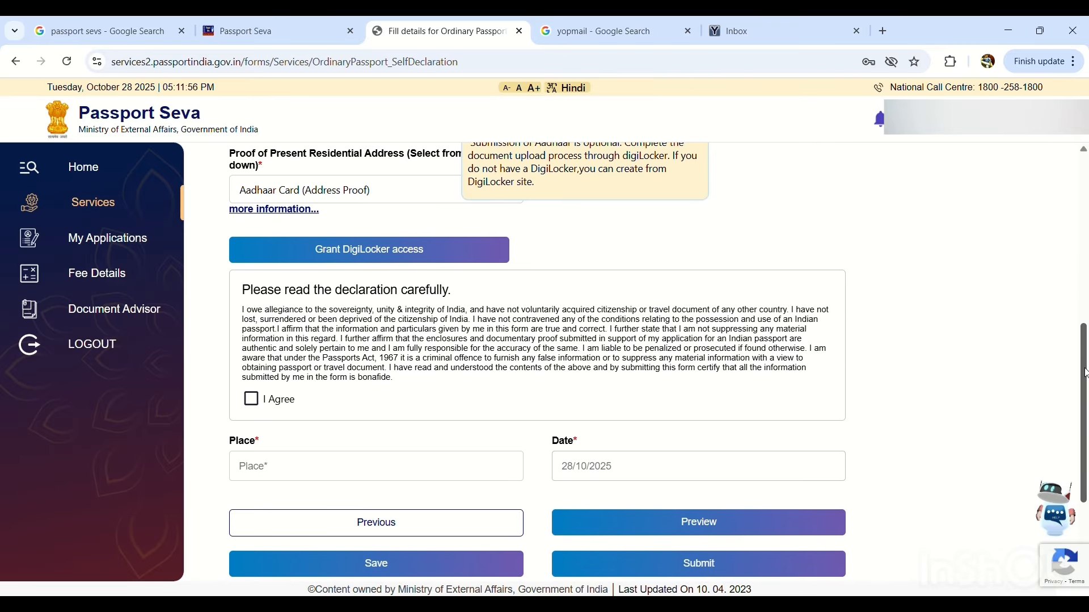
{"action": "left_click", "coordinate": [259, 405]}
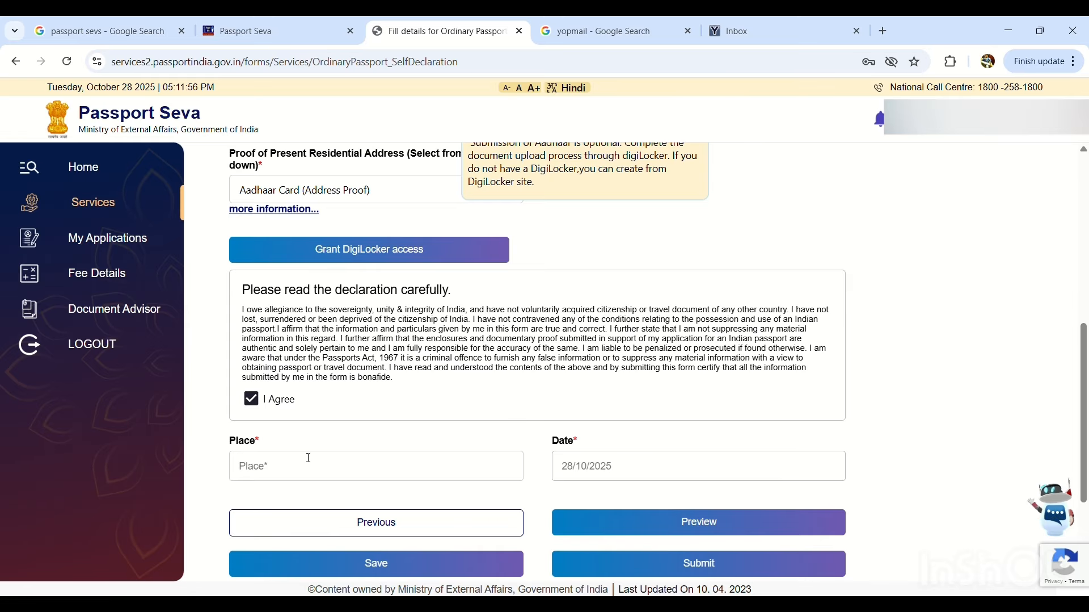
{"action": "left_click", "coordinate": [313, 471]}
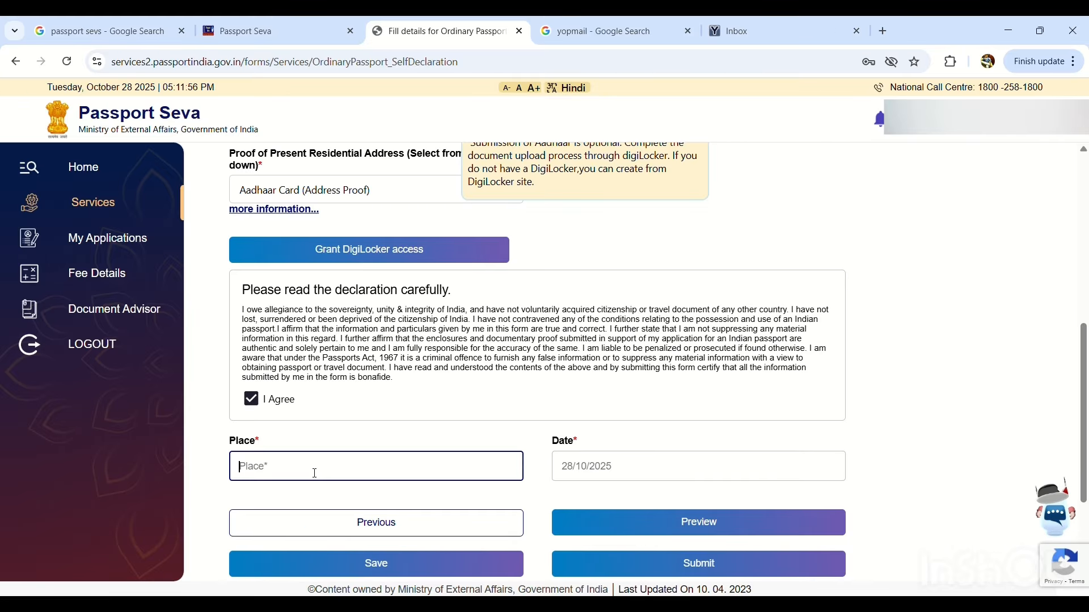
{"action": "type", "text": "UDA"}
{"action": "type", "text": "PUR"}
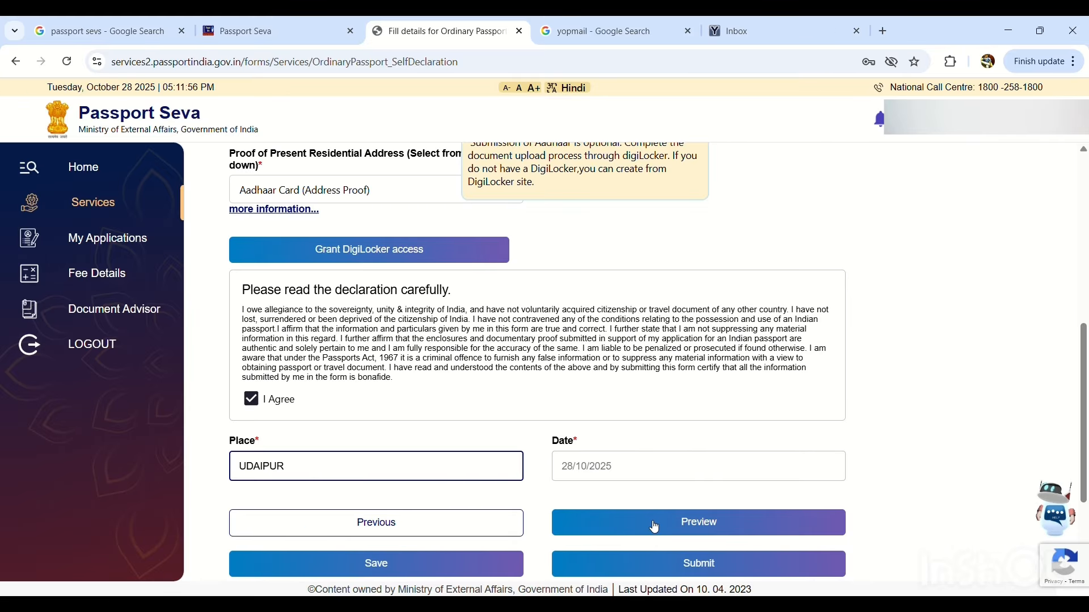
{"action": "scroll", "coordinate": [637, 458], "scroll_direction": "down", "scroll_amount": 2}
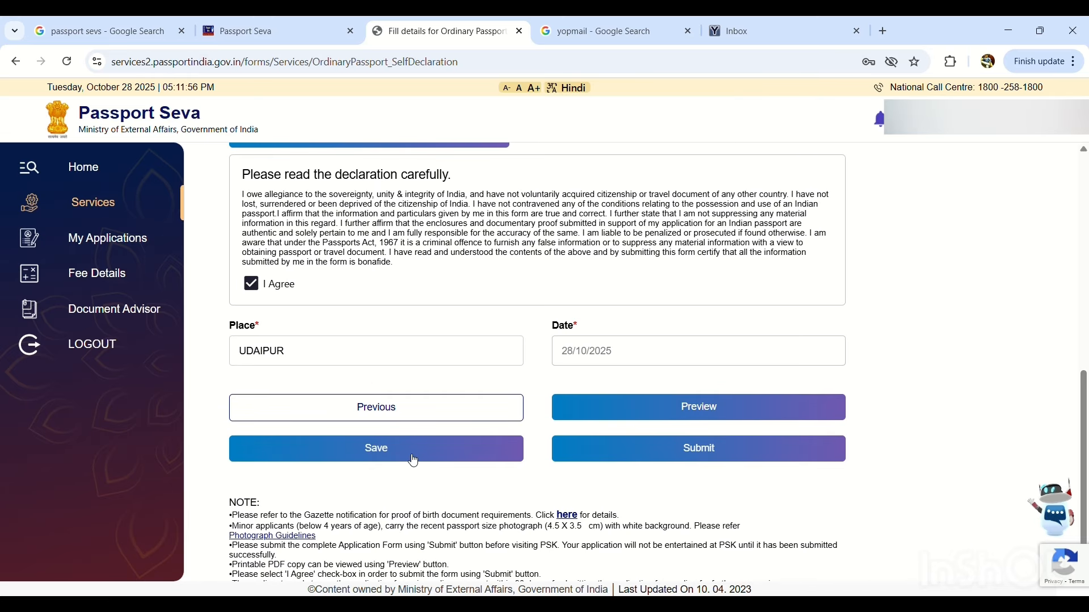
{"action": "left_click", "coordinate": [415, 460]}
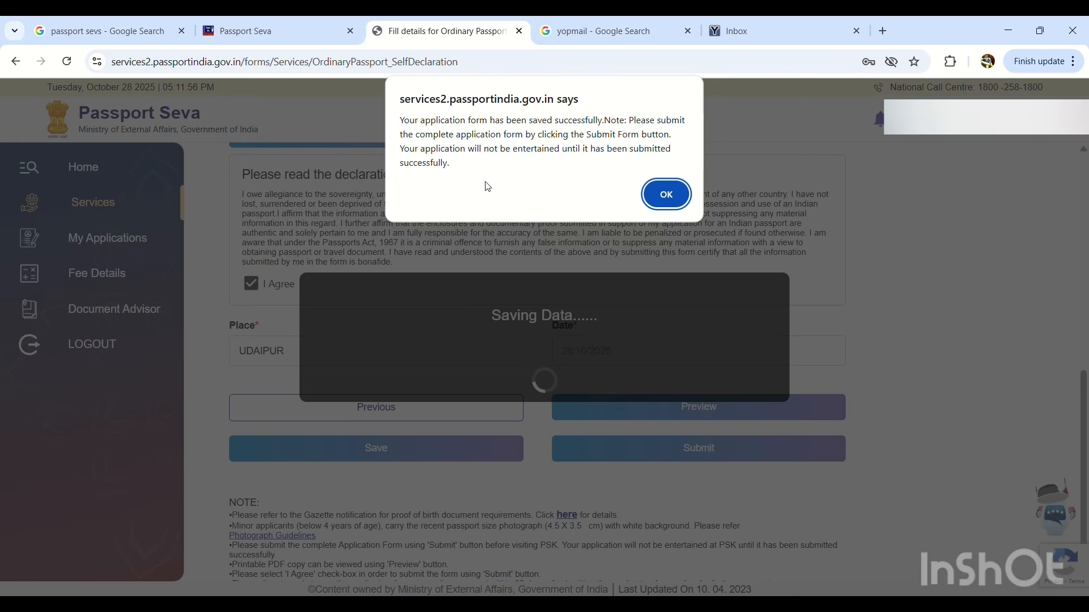
{"action": "left_click", "coordinate": [673, 196]}
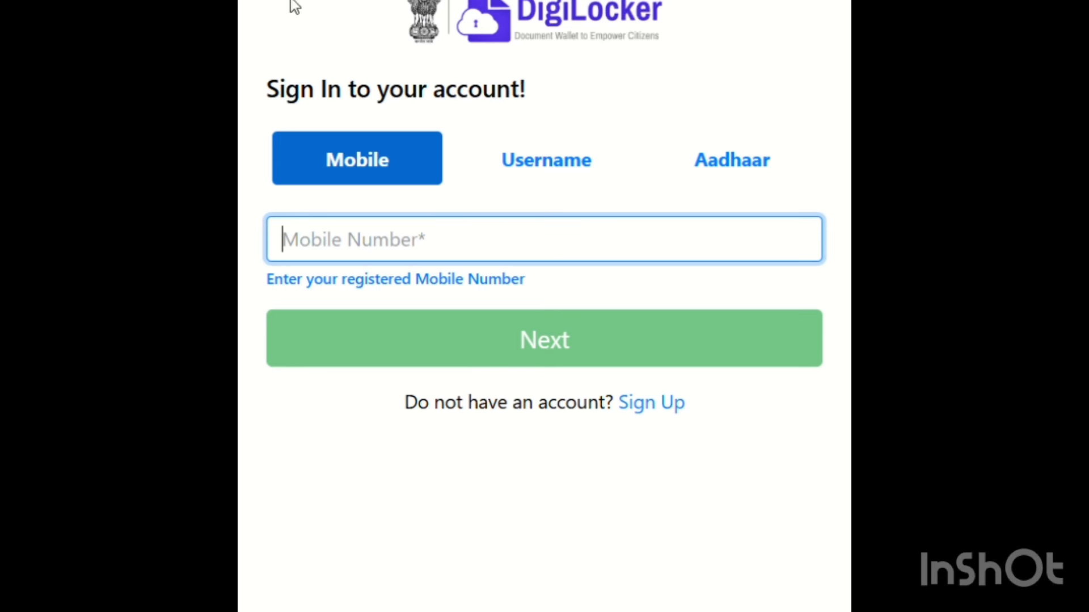
{"action": "left_click", "coordinate": [729, 172]}
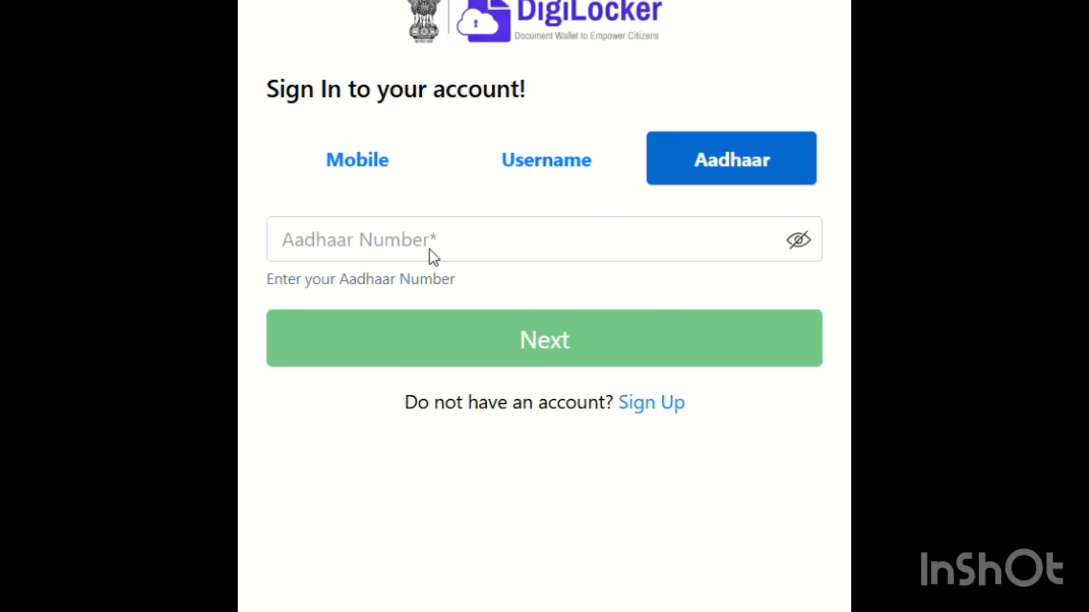
{"action": "left_click", "coordinate": [399, 198]}
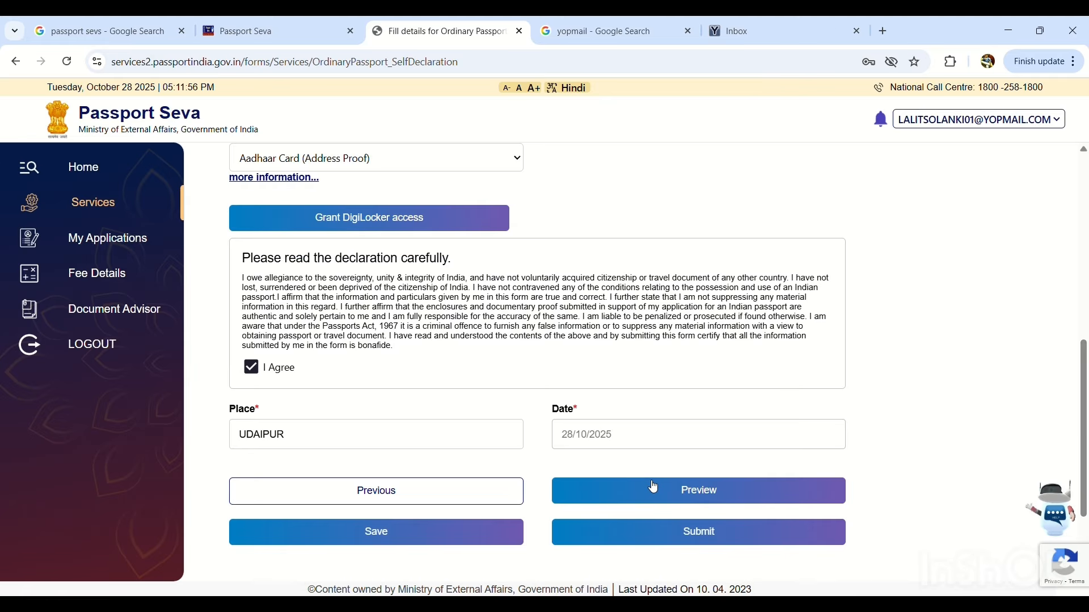
Submit the application and choose Pay And Schedule Appointment from the success pop-up.
{"action": "left_click", "coordinate": [647, 538]}
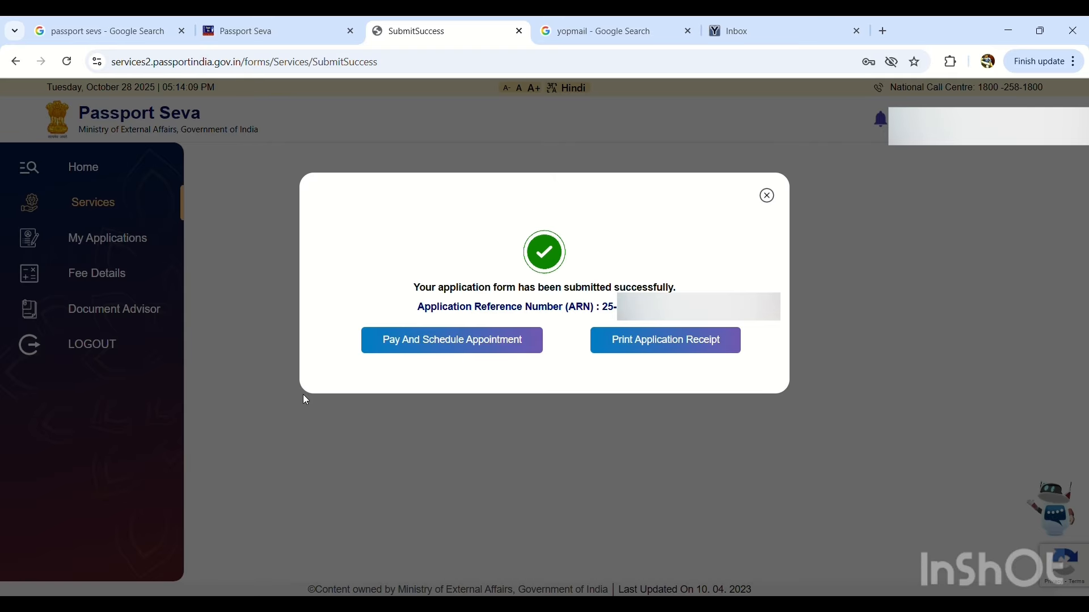
{"action": "left_click", "coordinate": [426, 343]}
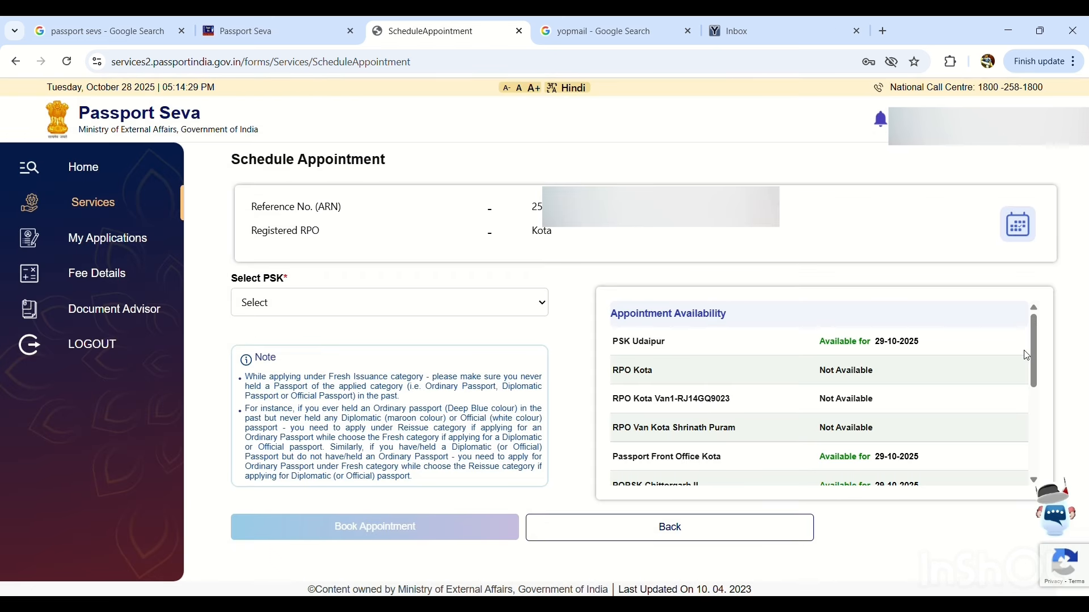
Compare centres POPSK Jhalawar II, PSK Udaipur, RPO Kota and POPSK Chittorgarh II.
{"action": "left_click_drag", "start_coordinate": [1036, 358], "coordinate": [1026, 453]}
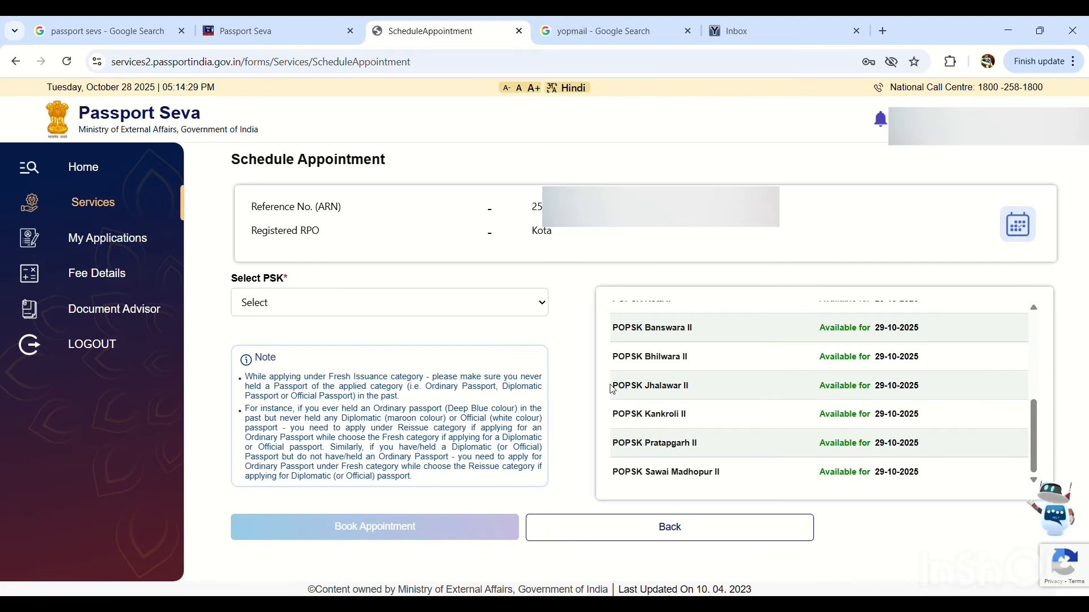
{"action": "left_click_drag", "start_coordinate": [614, 390], "coordinate": [701, 389]}
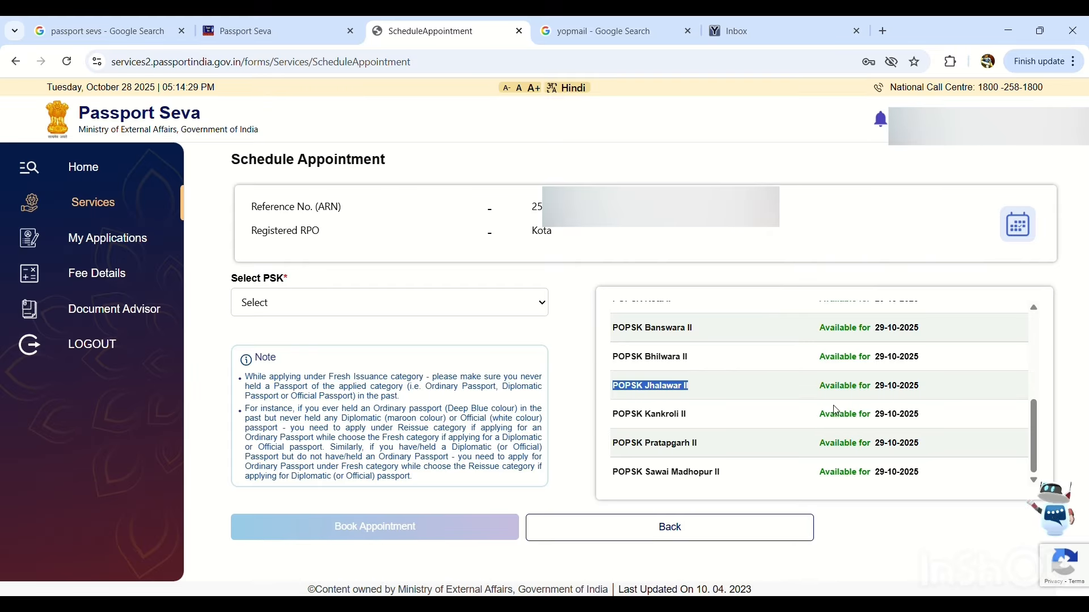
{"action": "scroll", "coordinate": [1016, 369], "scroll_direction": "up", "scroll_amount": 4}
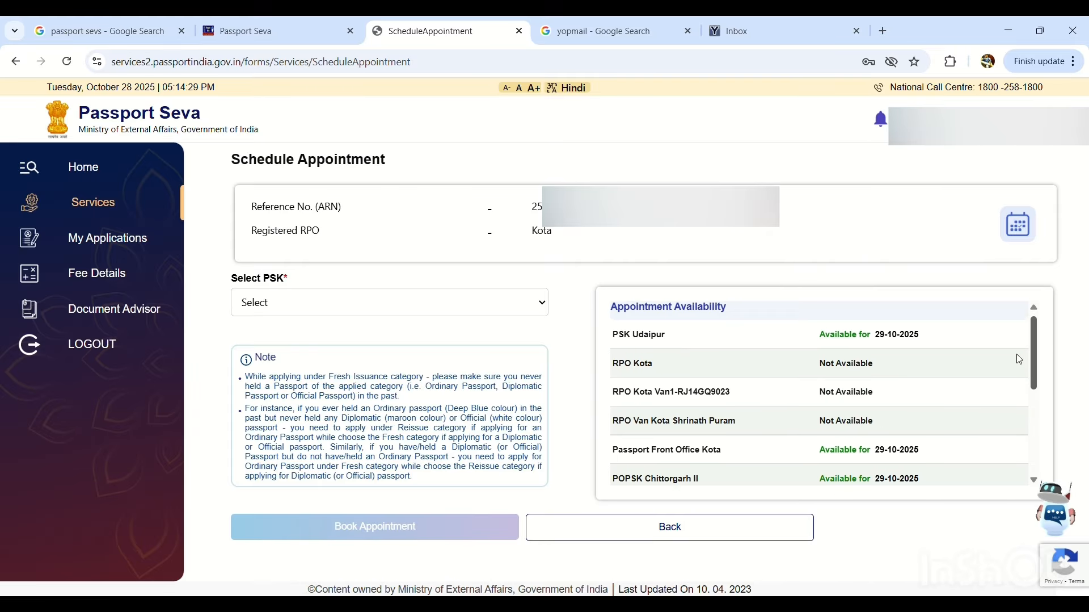
{"action": "left_click_drag", "start_coordinate": [1017, 354], "coordinate": [1014, 345]}
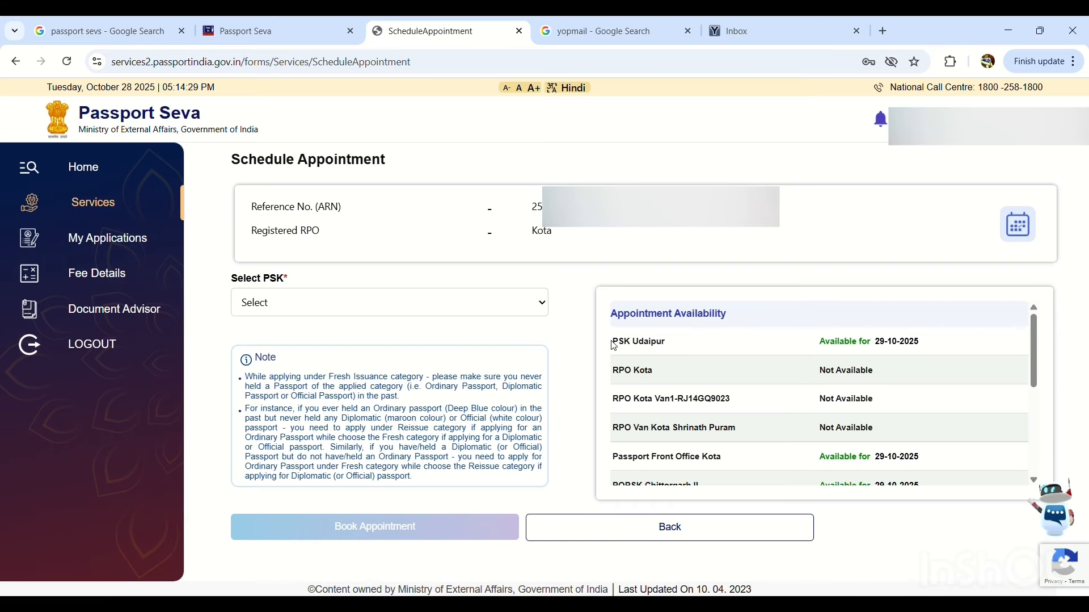
{"action": "left_click_drag", "start_coordinate": [613, 341], "coordinate": [683, 370]}
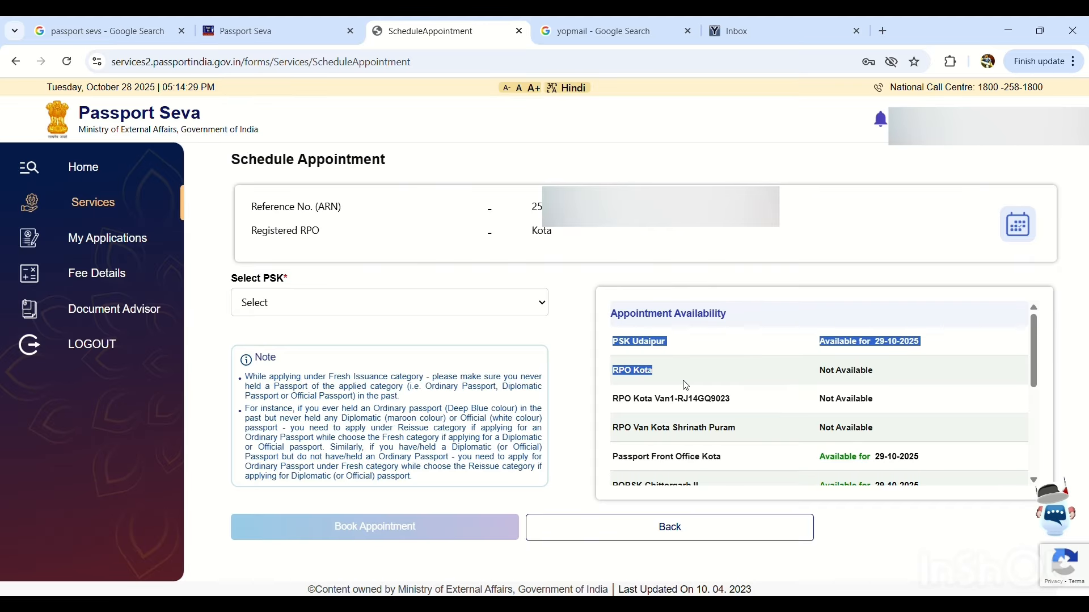
{"action": "left_click", "coordinate": [716, 370]}
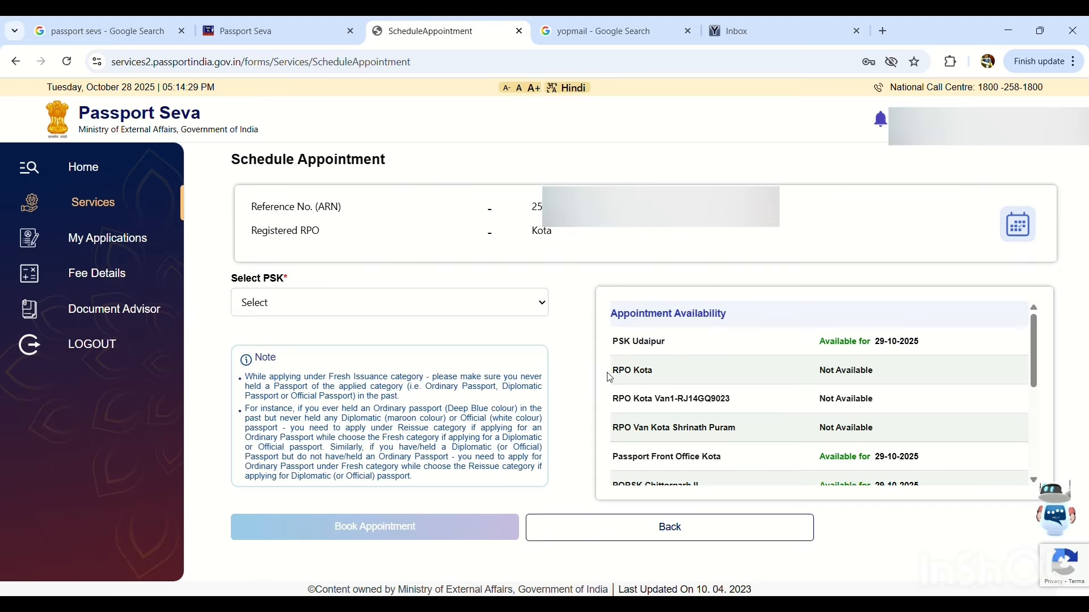
{"action": "left_click_drag", "start_coordinate": [610, 377], "coordinate": [666, 373]}
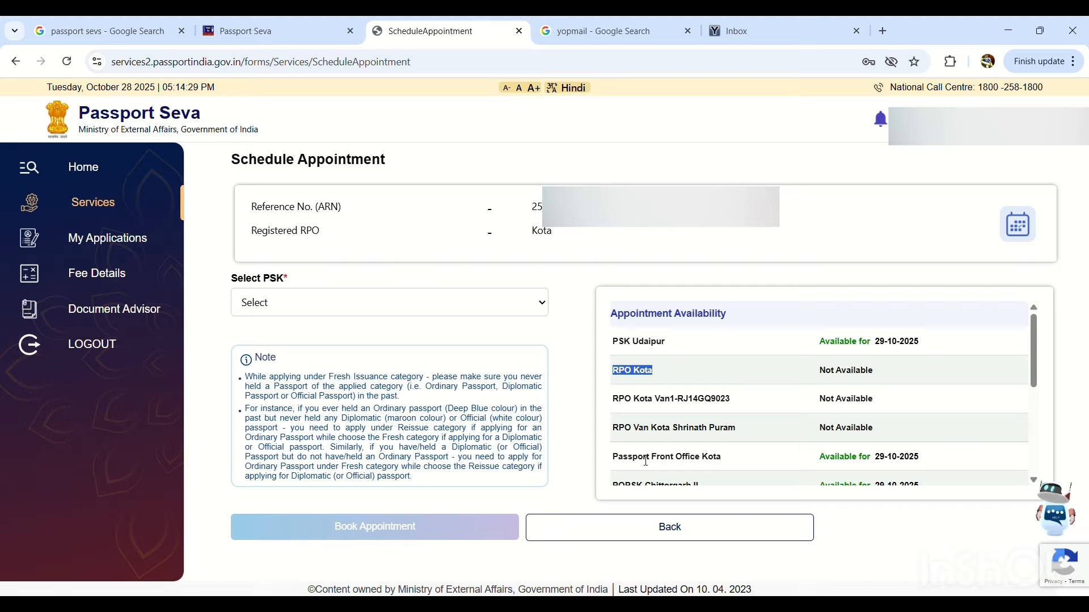
{"action": "left_click_drag", "start_coordinate": [1033, 382], "coordinate": [1044, 408]}
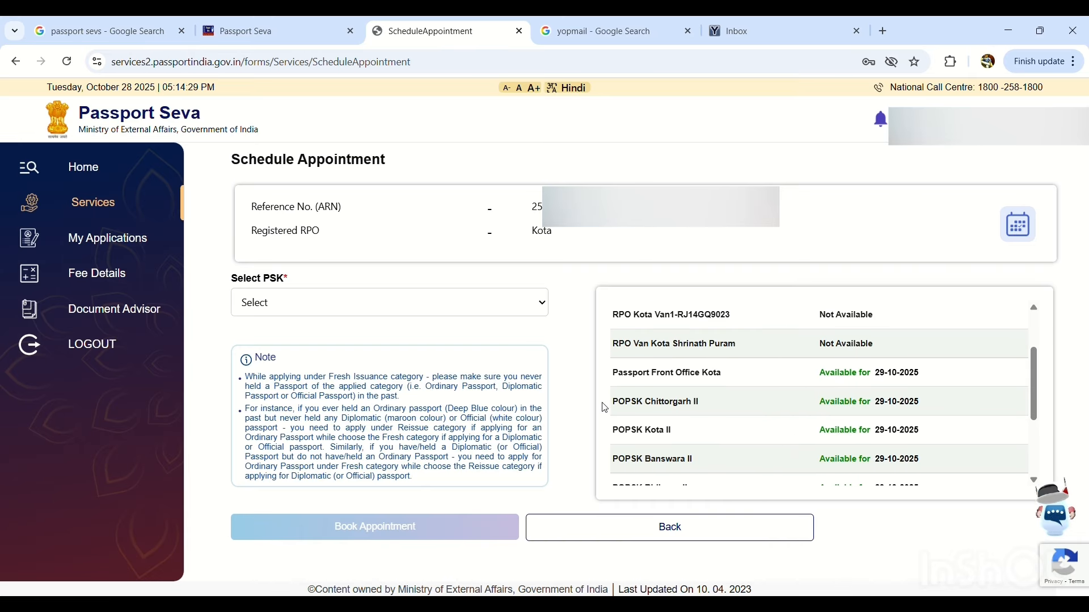
{"action": "left_click_drag", "start_coordinate": [614, 403], "coordinate": [727, 401]}
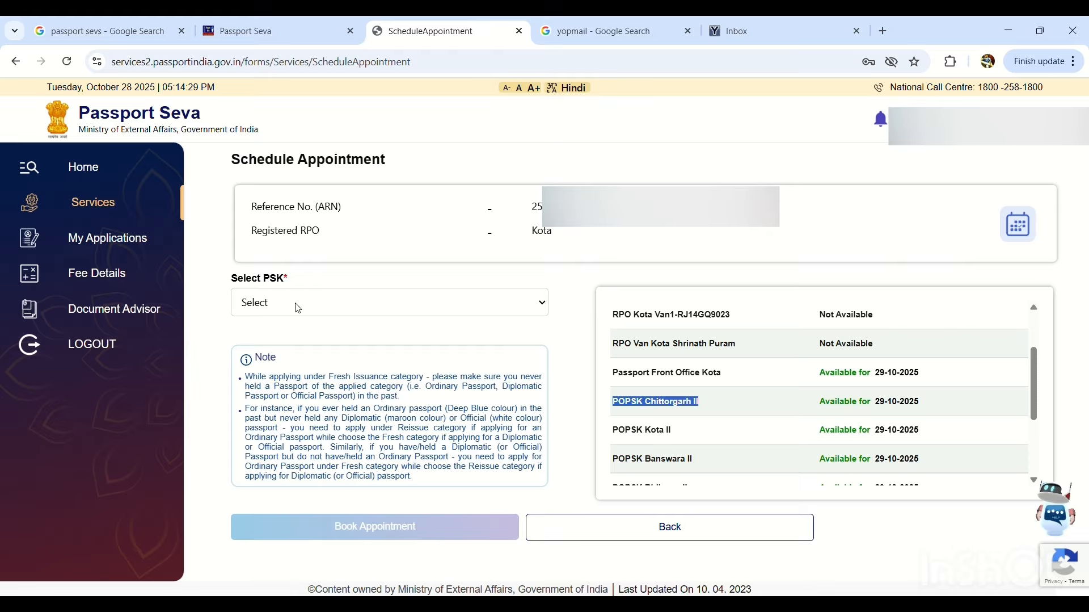
Book PSK Udaipur for 29/10/2025 and confirm through to the payment page.
{"action": "left_click", "coordinate": [280, 365]}
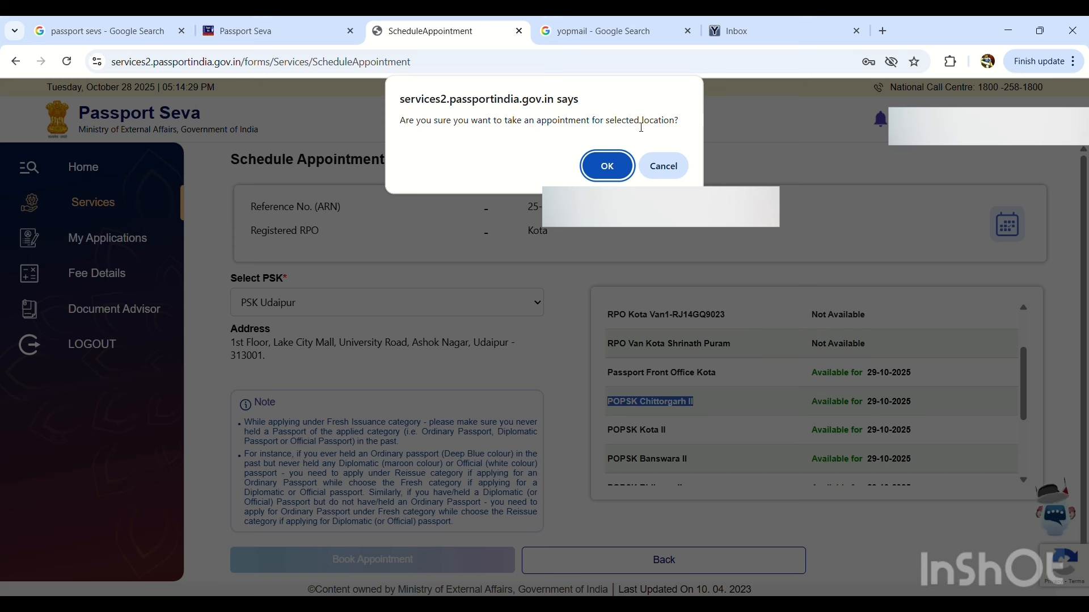
{"action": "left_click", "coordinate": [608, 165]}
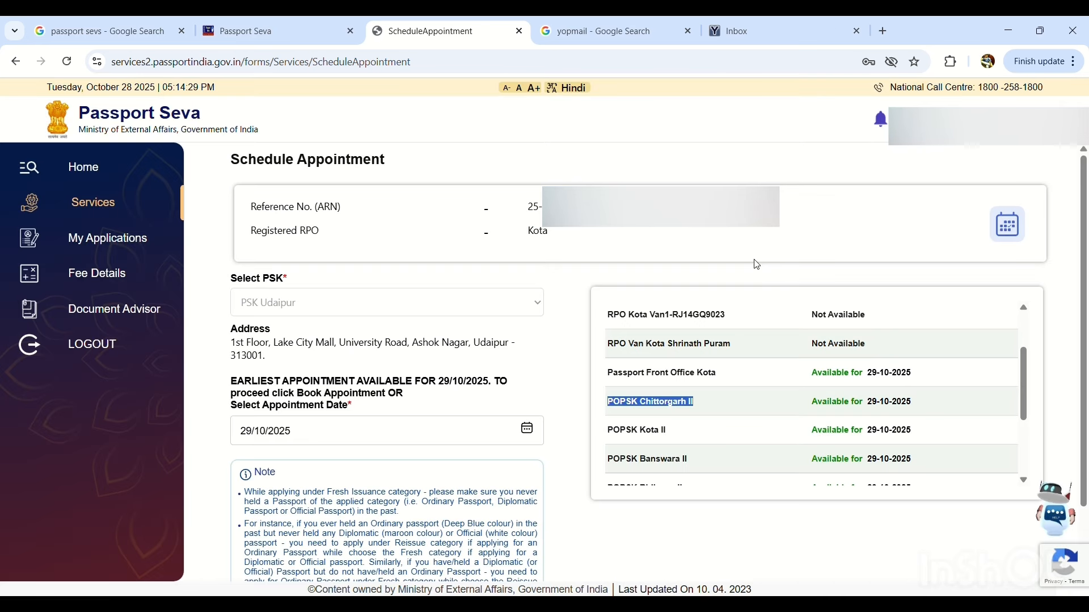
{"action": "scroll", "coordinate": [1087, 360], "scroll_direction": "down", "scroll_amount": 2}
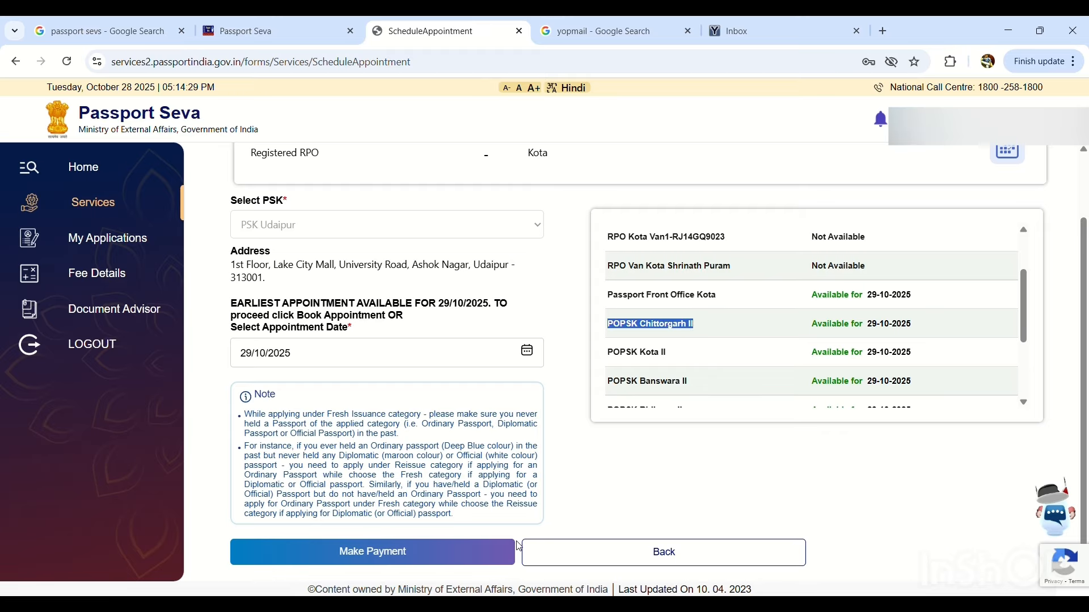
{"action": "left_click", "coordinate": [451, 556]}
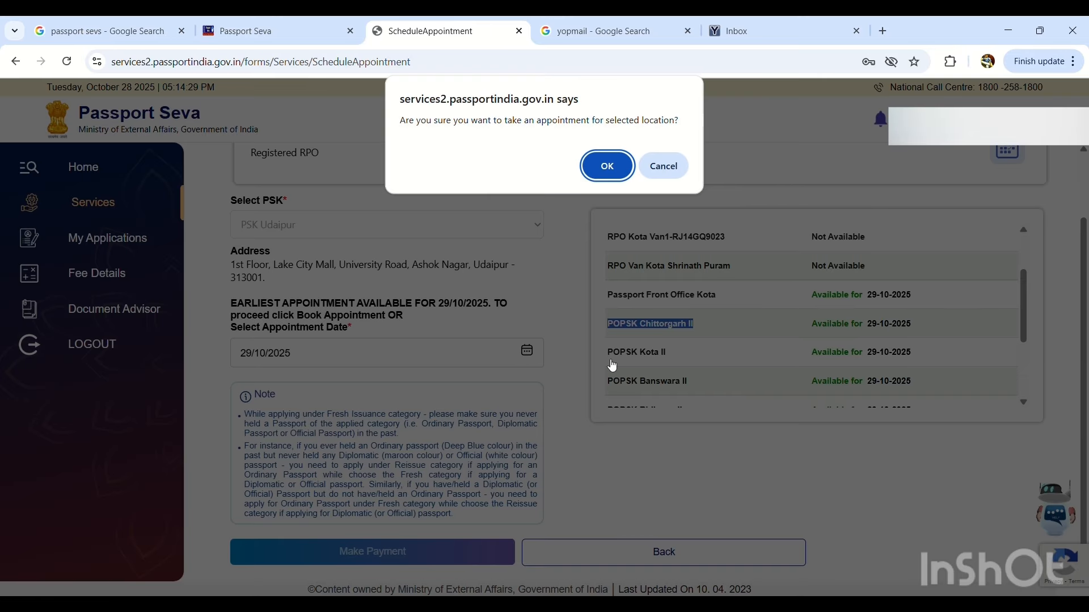
{"action": "left_click", "coordinate": [614, 165]}
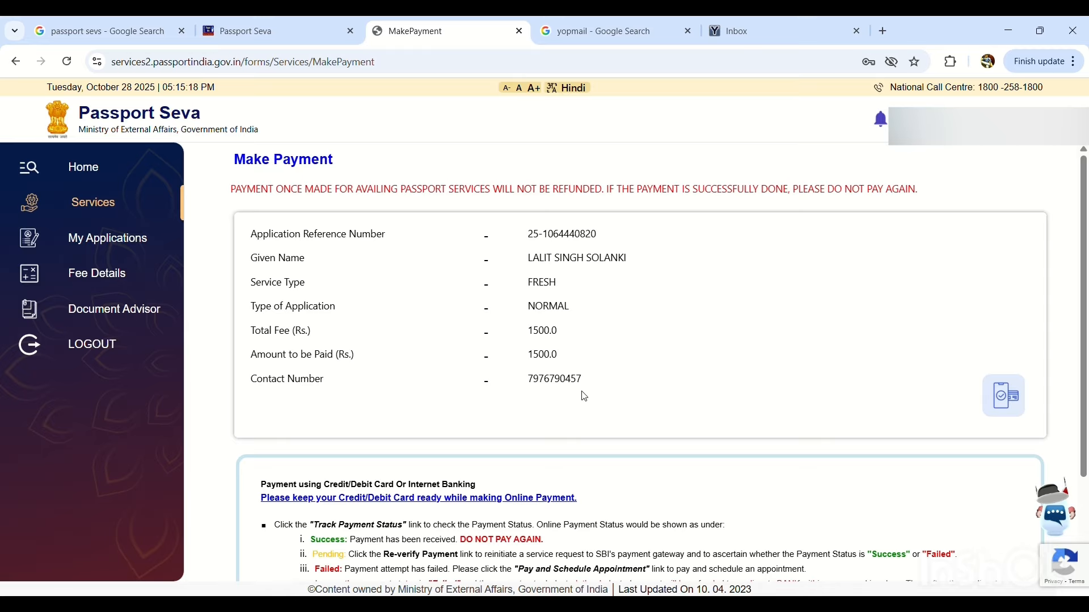
Pay the 1500.0 fee with Pay Now to reach the SBIePay Lite gateway.
{"action": "left_click_drag", "start_coordinate": [1086, 320], "coordinate": [1088, 415]}
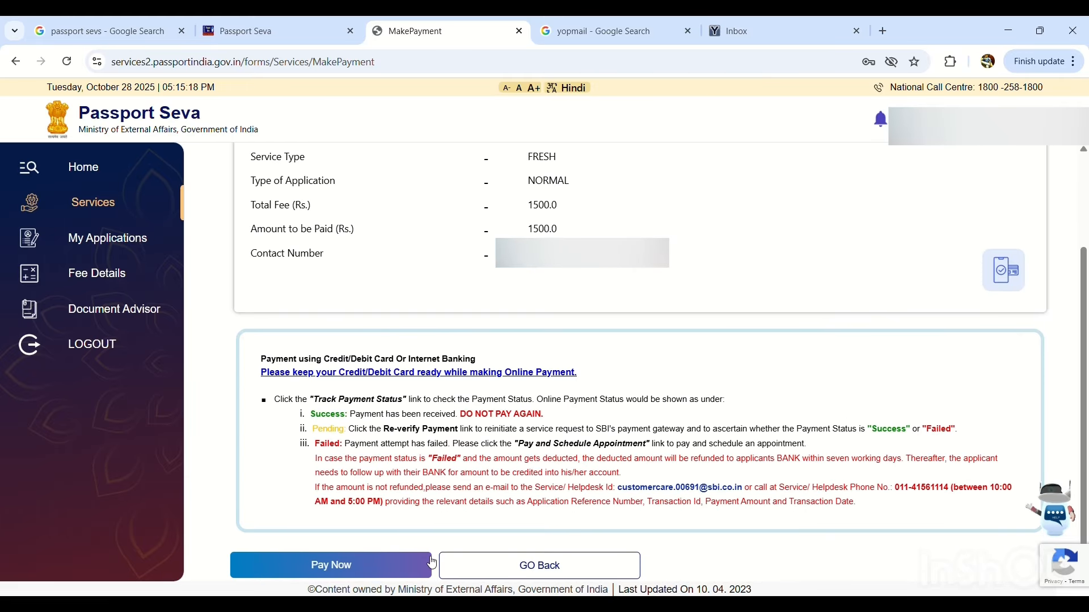
{"action": "left_click", "coordinate": [349, 567]}
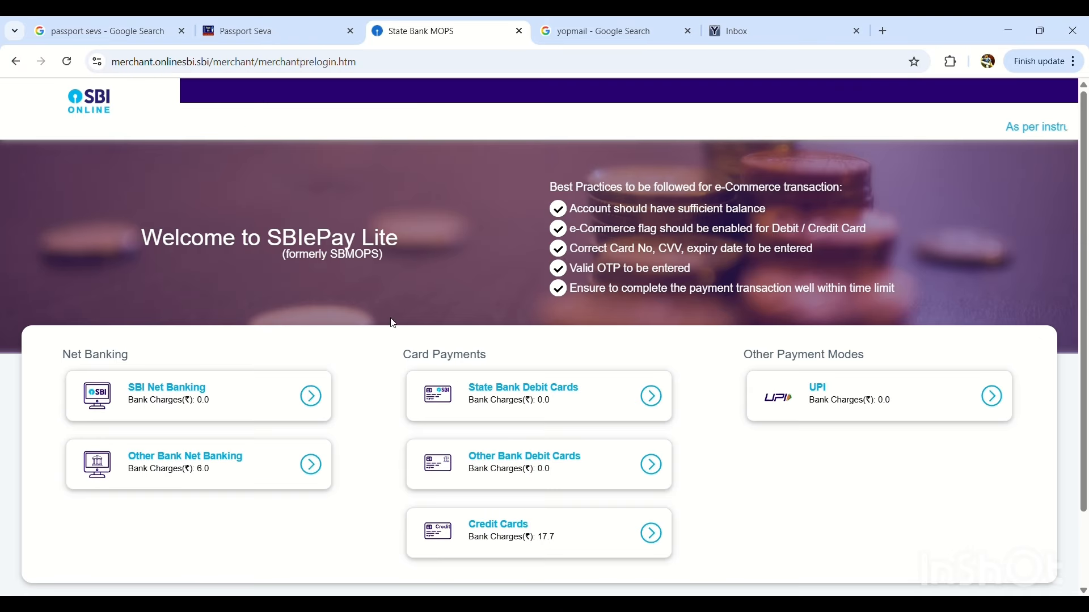
Try paying by UPI QR code in SBIePay Lite, then go back to the Passport Seva homepage.
{"action": "left_click", "coordinate": [997, 403]}
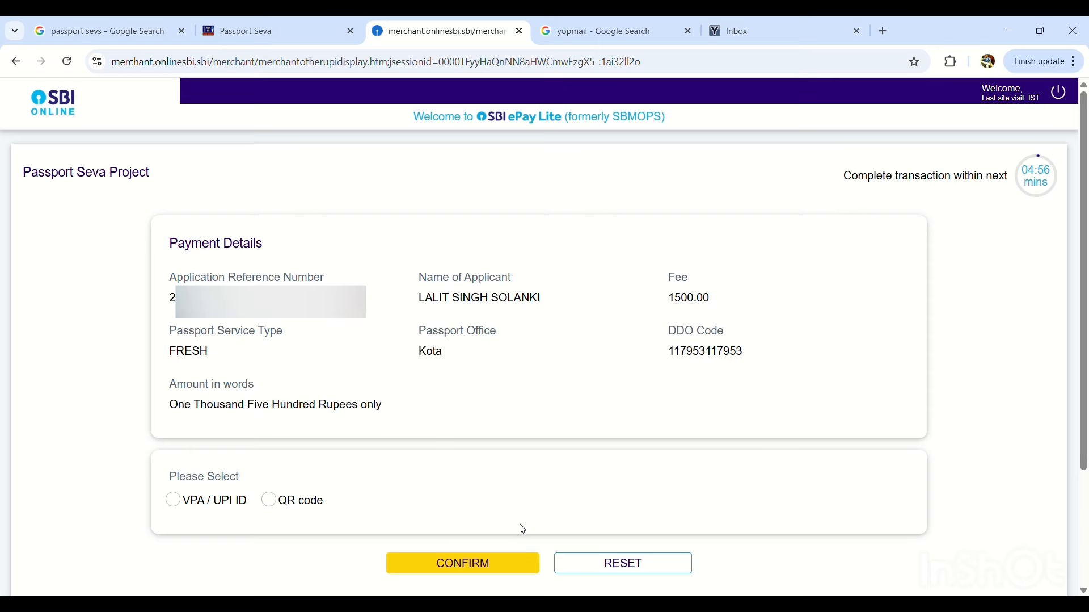
{"action": "left_click", "coordinate": [271, 501]}
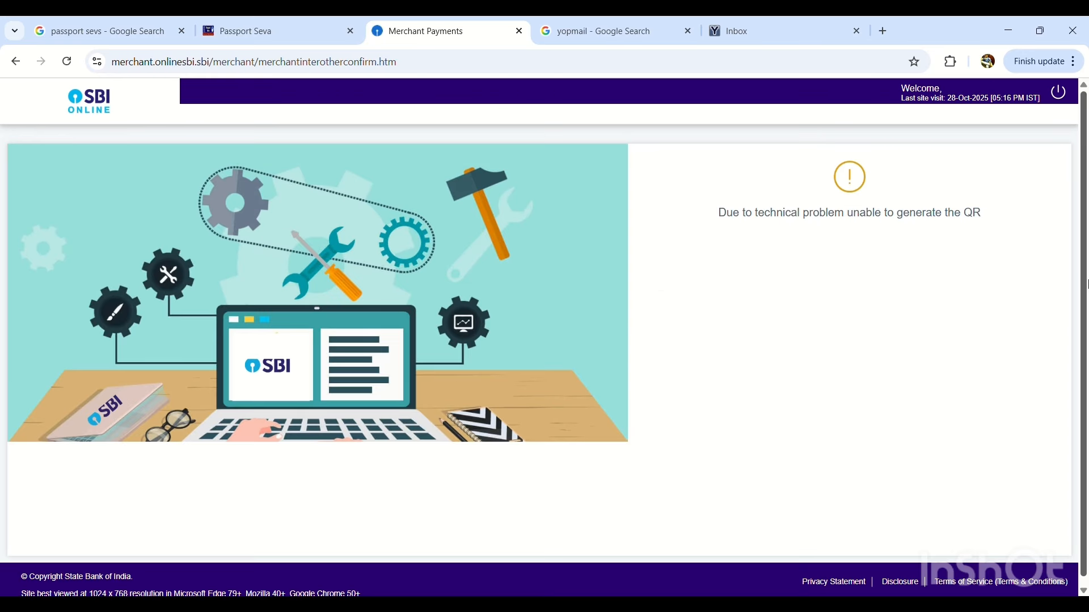
{"action": "left_click", "coordinate": [245, 25]}
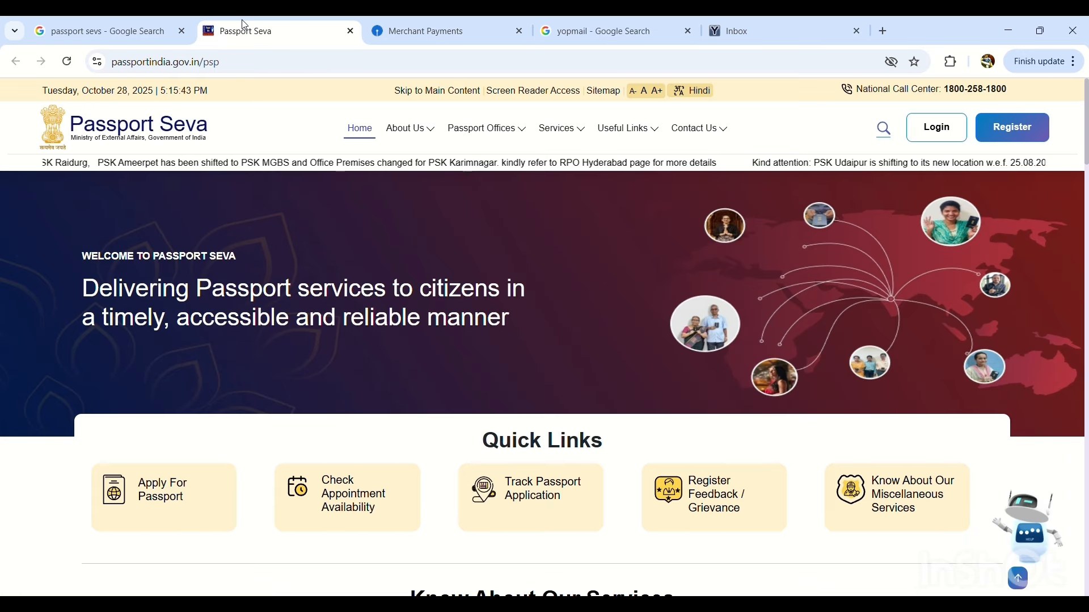
{"action": "left_click", "coordinate": [427, 23]}
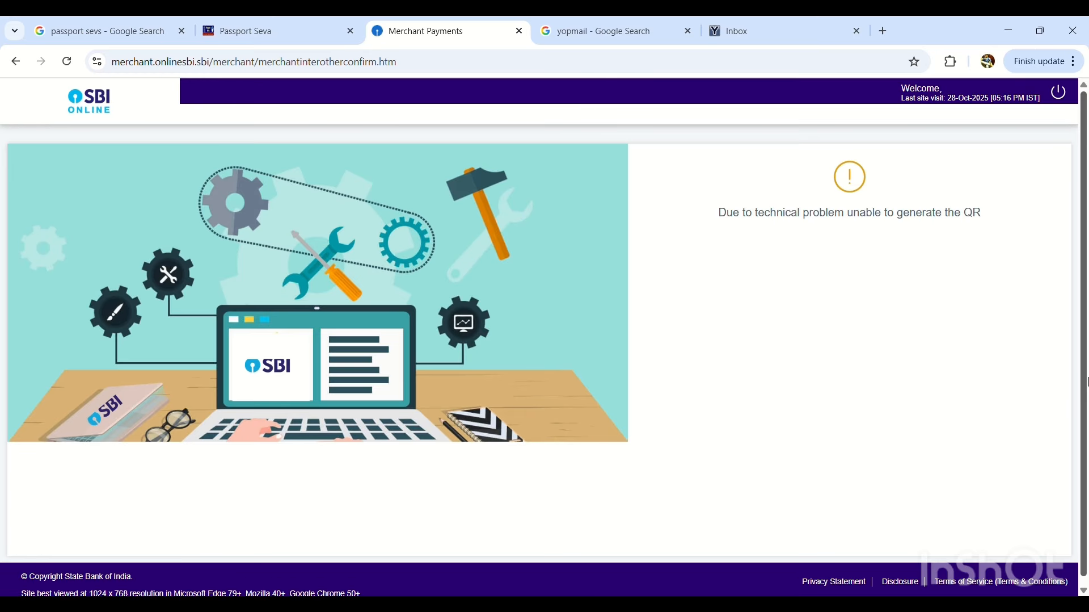
{"action": "mouse_move", "coordinate": [1086, 224]}
{"action": "left_mouse_down"}
{"action": "mouse_move", "coordinate": [1087, 244]}
{"action": "mouse_move", "coordinate": [1088, 225]}
{"action": "left_mouse_up"}
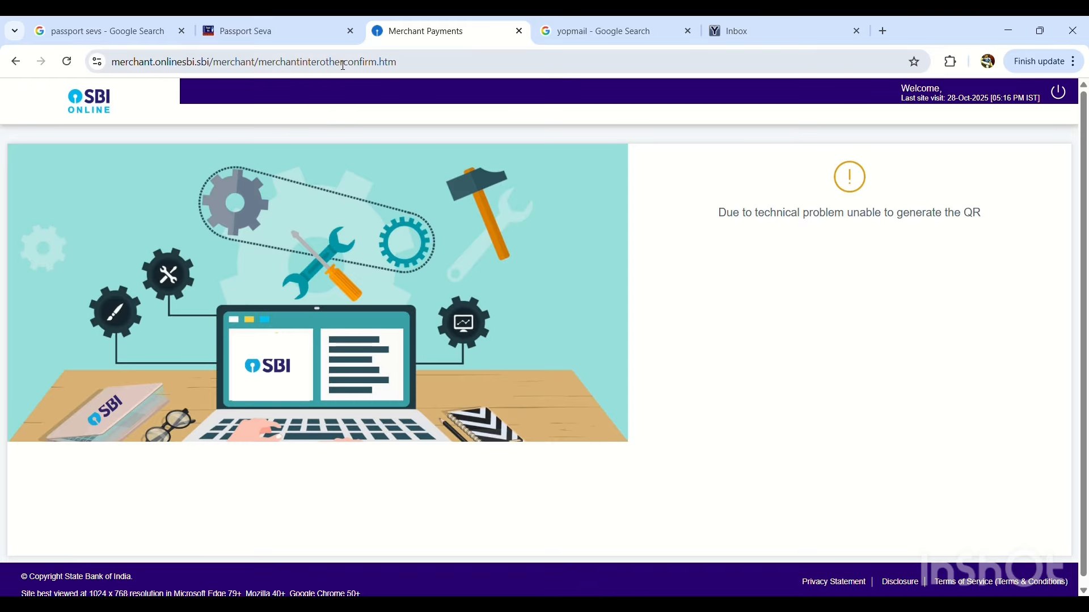
{"action": "left_click", "coordinate": [244, 31]}
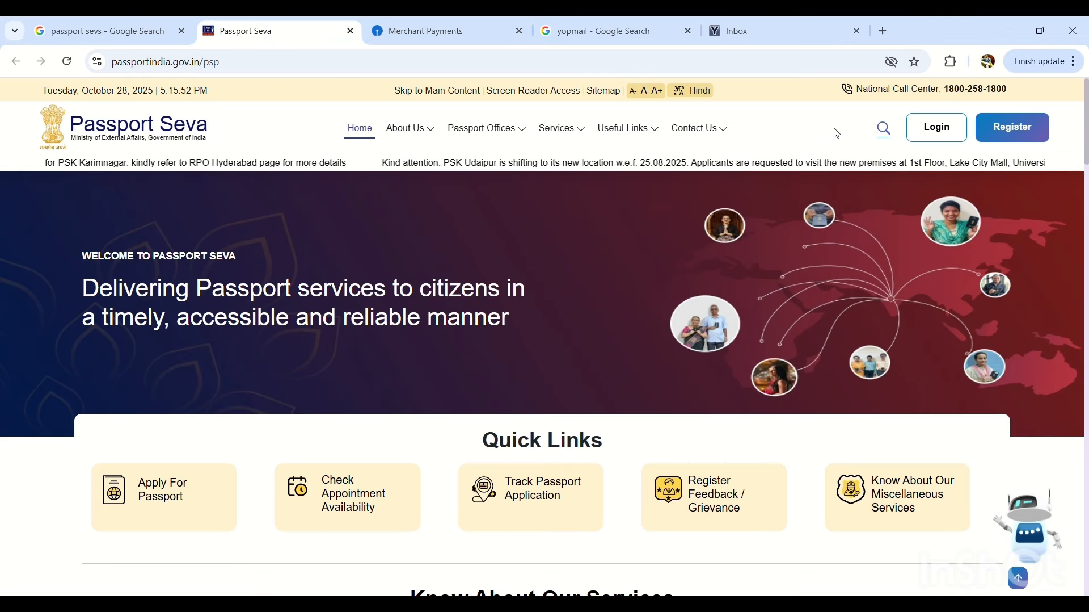
Log in to Passport Seva with the saved login ID and the account password.
{"action": "left_click", "coordinate": [946, 129]}
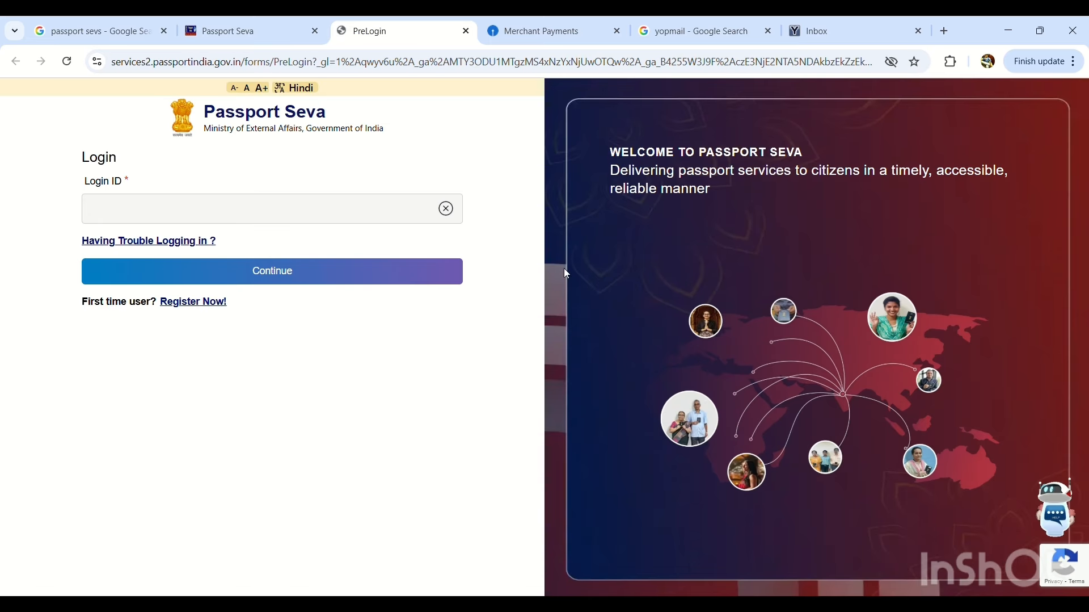
{"action": "left_click", "coordinate": [352, 210]}
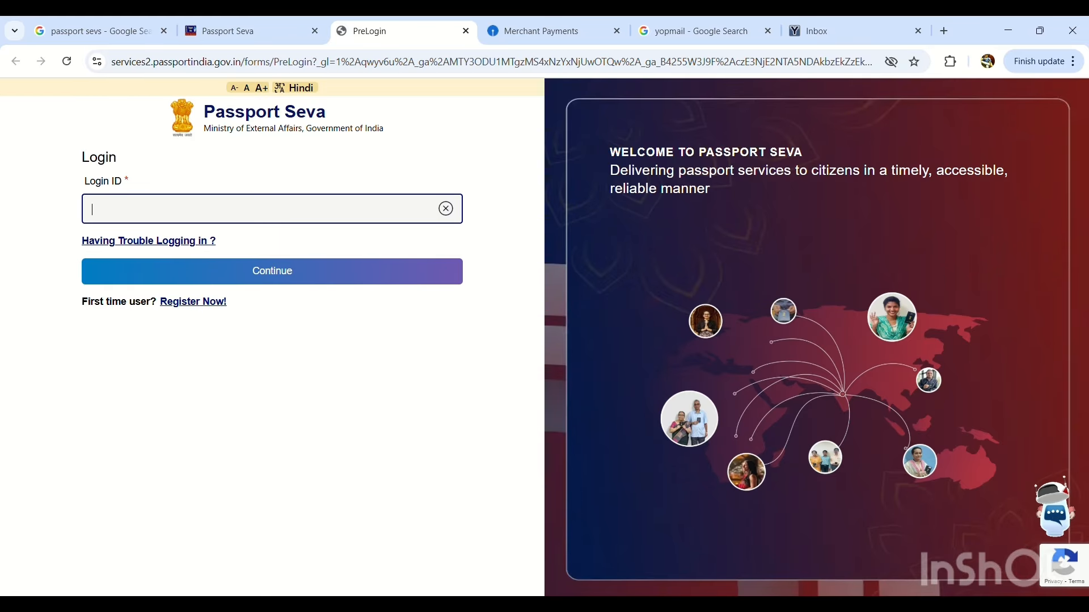
{"action": "left_click", "coordinate": [682, 603]}
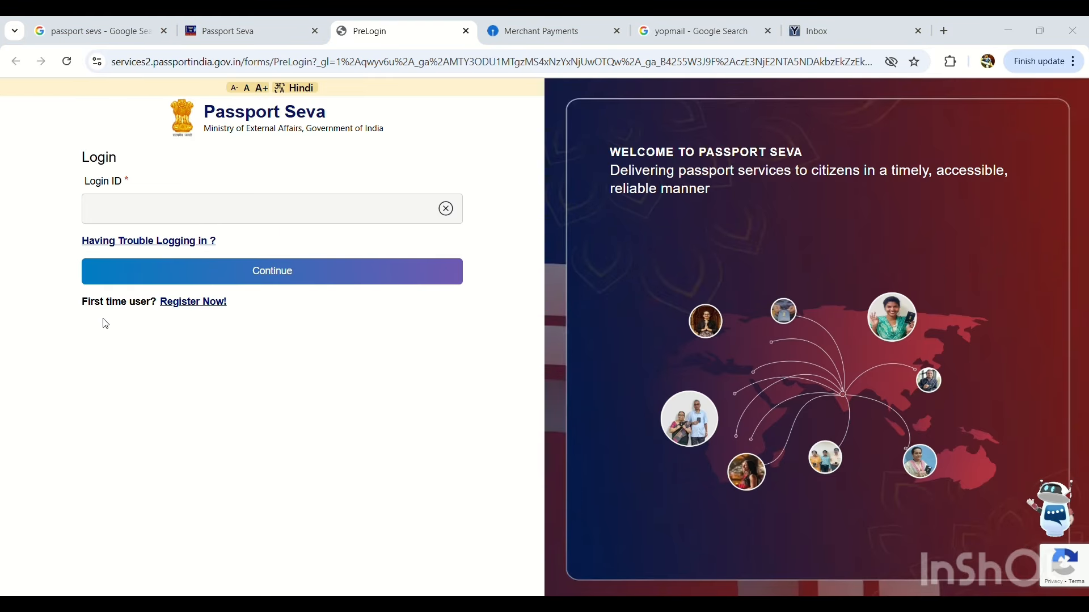
{"action": "left_click", "coordinate": [93, 209]}
{"action": "key", "text": "ctrl+v"}
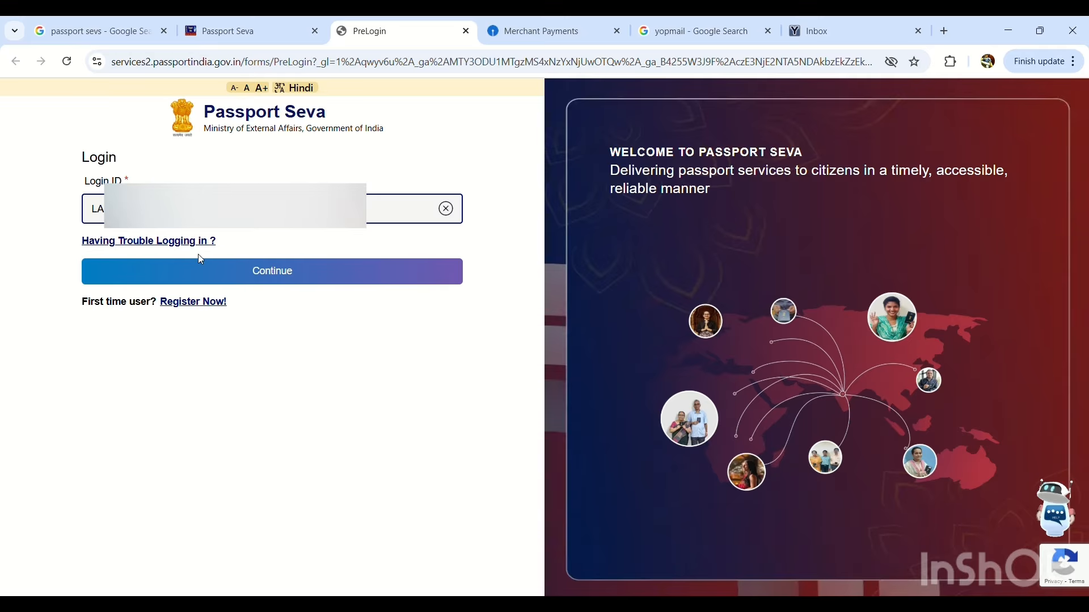
{"action": "left_click", "coordinate": [271, 285]}
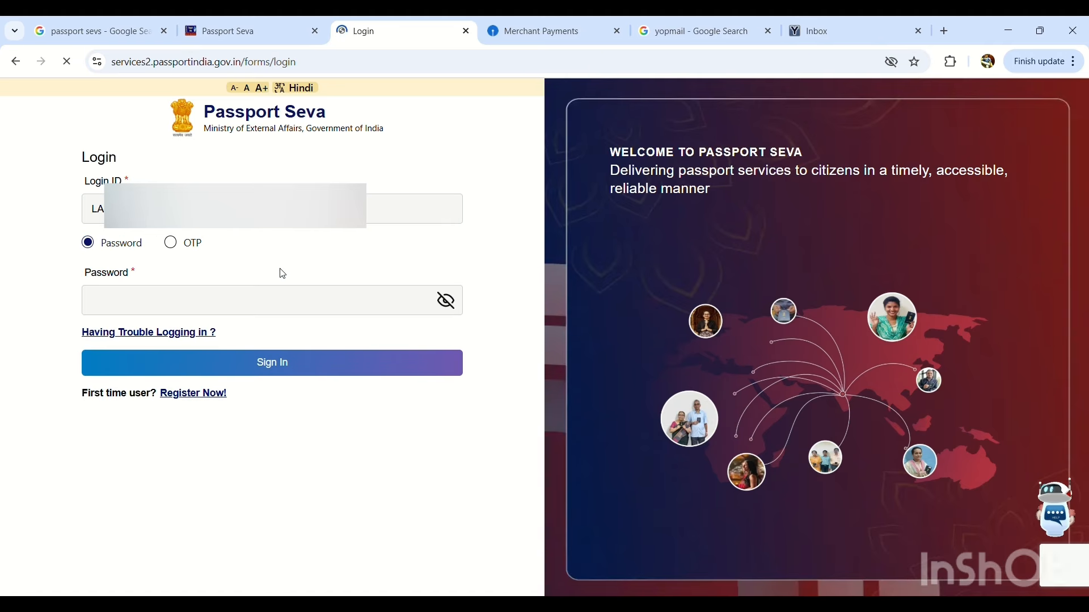
{"action": "left_click", "coordinate": [139, 295]}
{"action": "type", "text": "••"}
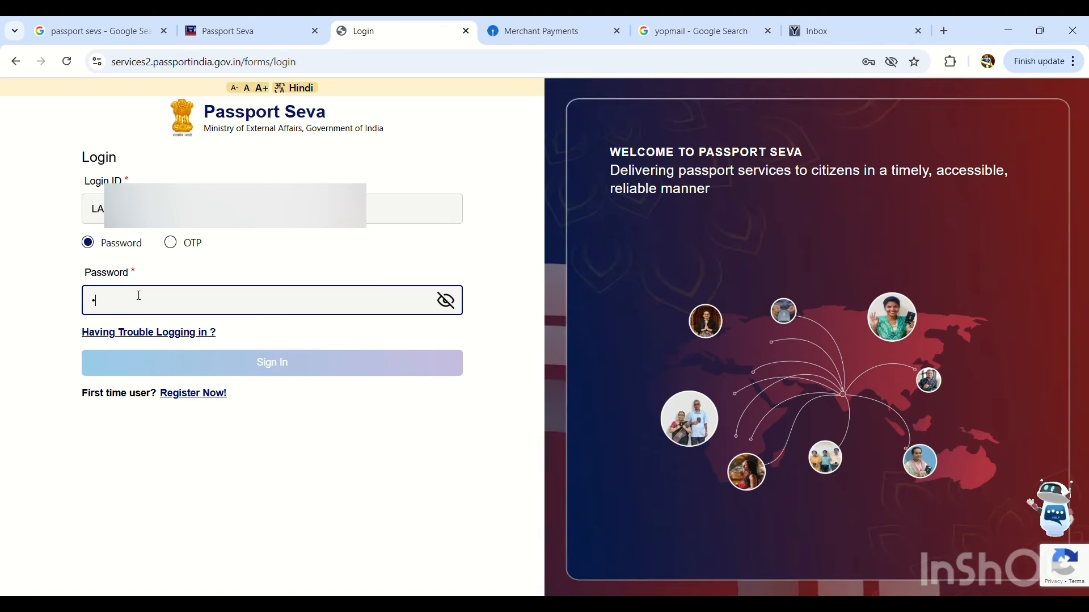
{"action": "type", "text": "••••••••"}
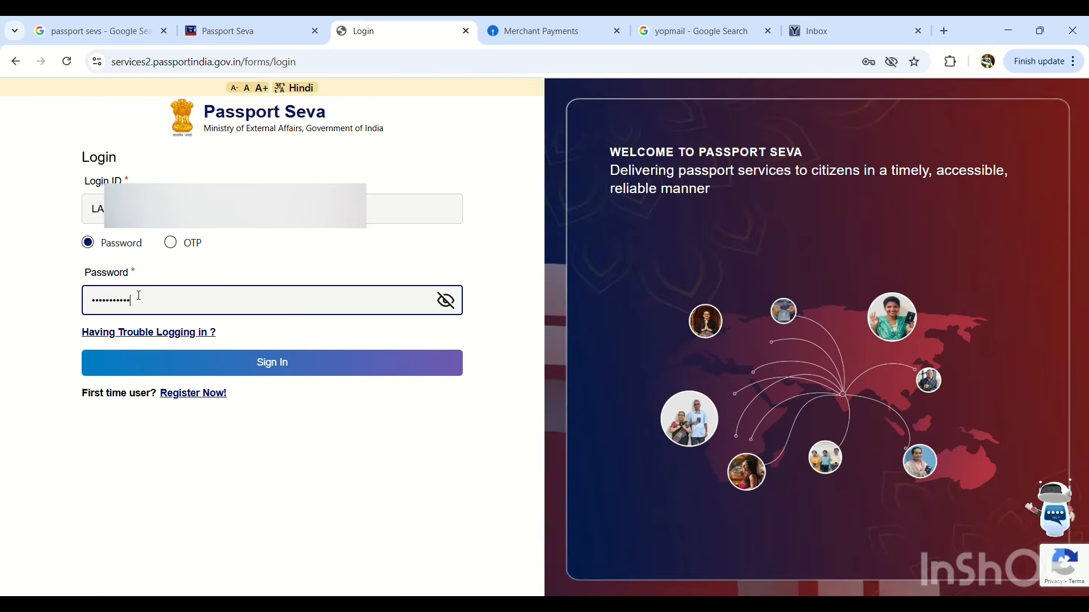
{"action": "left_click", "coordinate": [270, 369]}
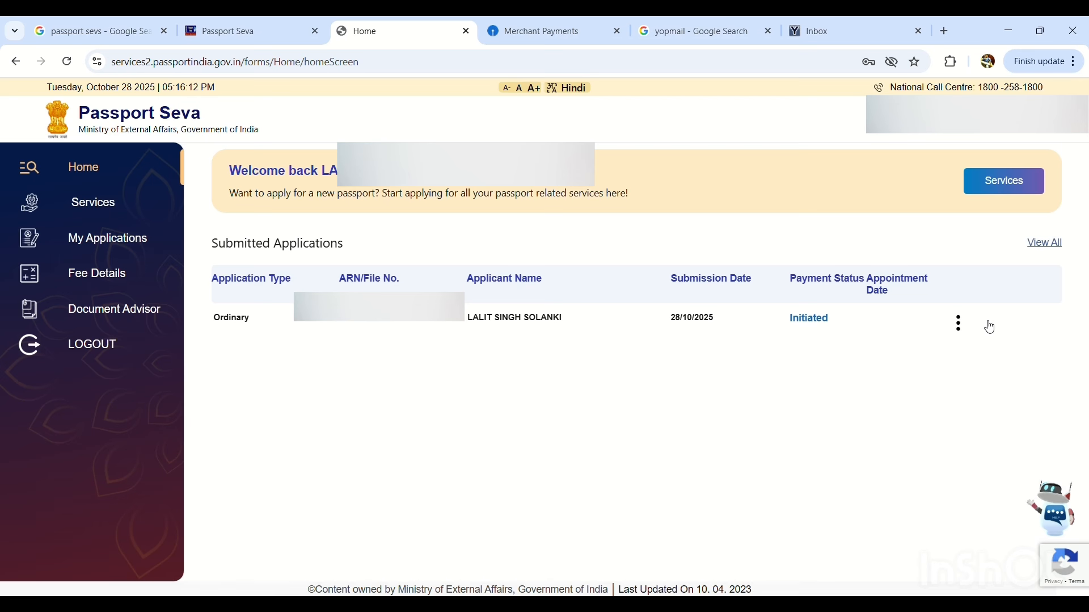
View the submitted application's details and re-verify its payment, acknowledging the alert.
{"action": "left_click", "coordinate": [959, 325]}
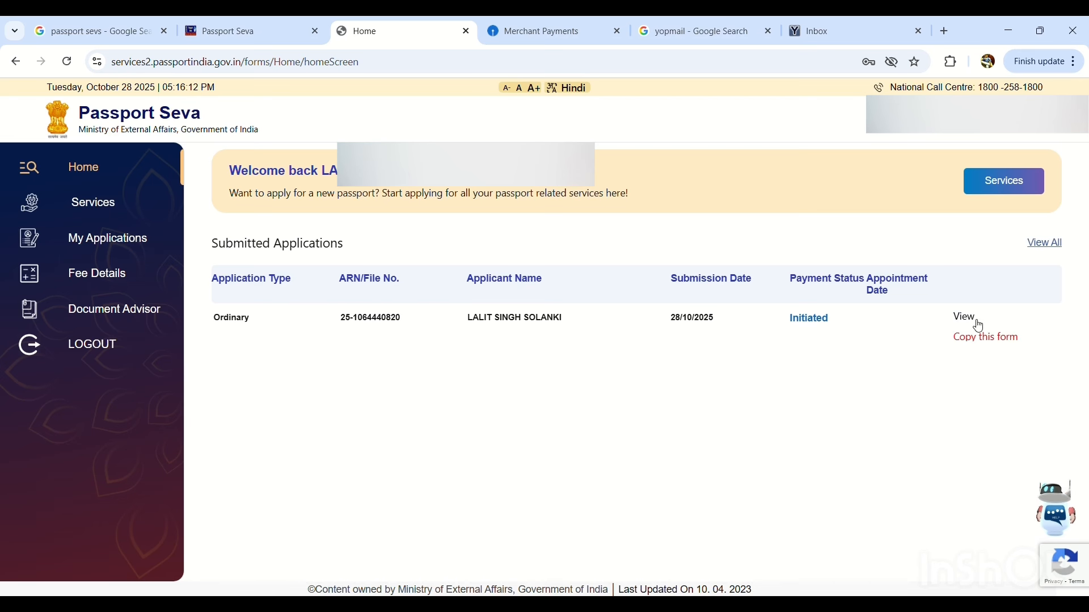
{"action": "left_click", "coordinate": [964, 316]}
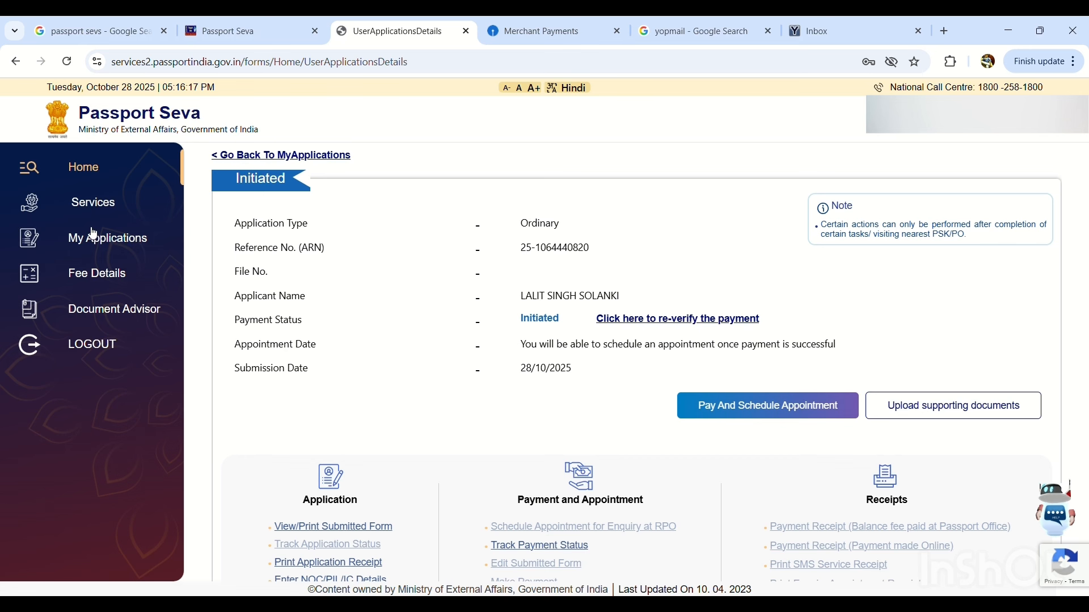
{"action": "left_click", "coordinate": [89, 249]}
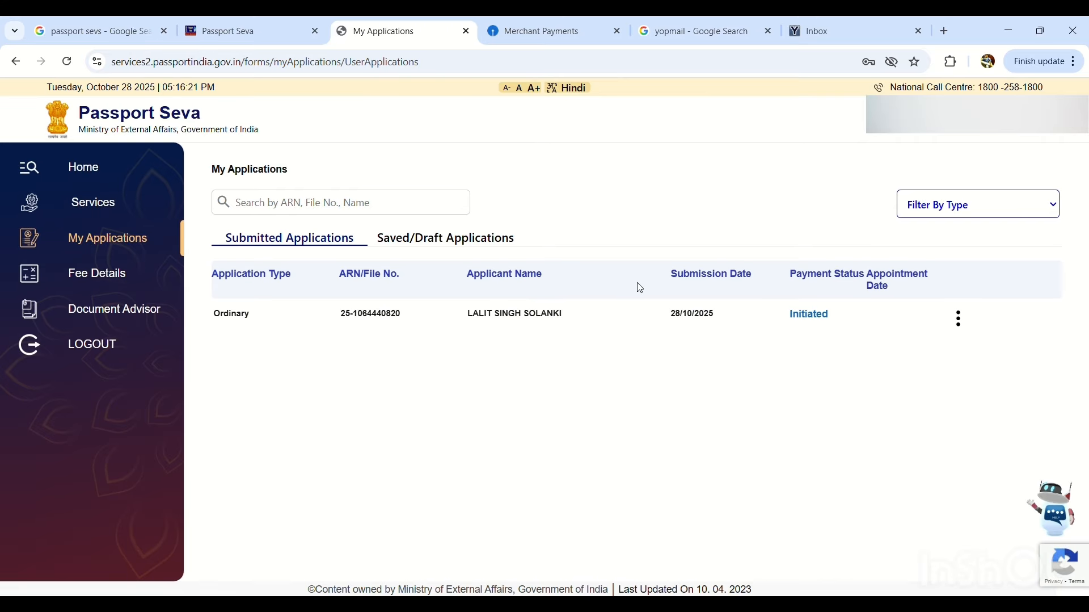
{"action": "left_click", "coordinate": [960, 317]}
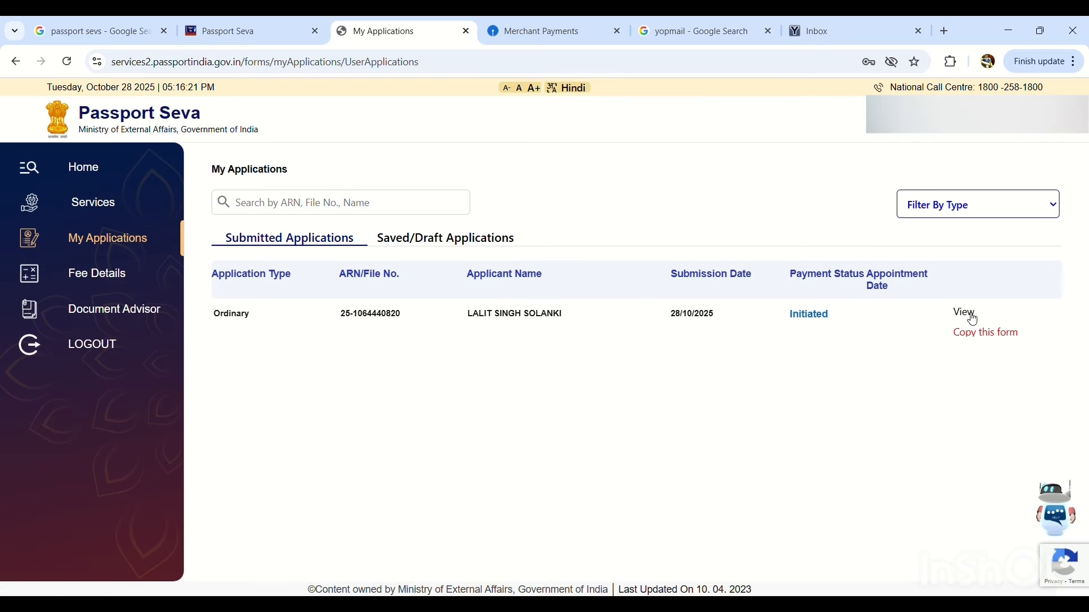
{"action": "left_click", "coordinate": [973, 317]}
{"action": "left_click_drag", "start_coordinate": [1087, 269], "coordinate": [1060, 383]}
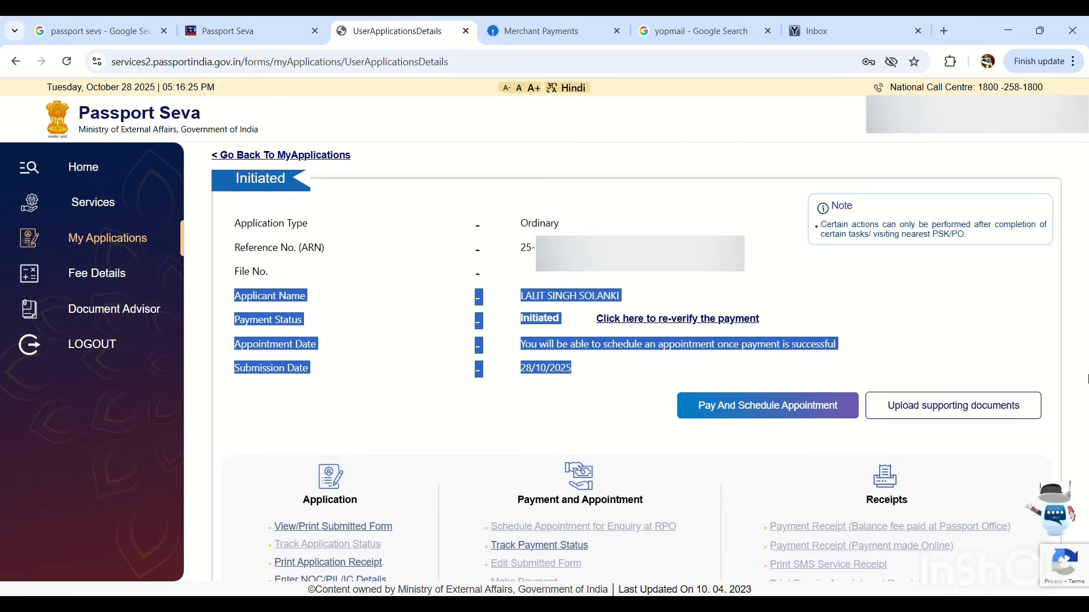
{"action": "left_click", "coordinate": [941, 353]}
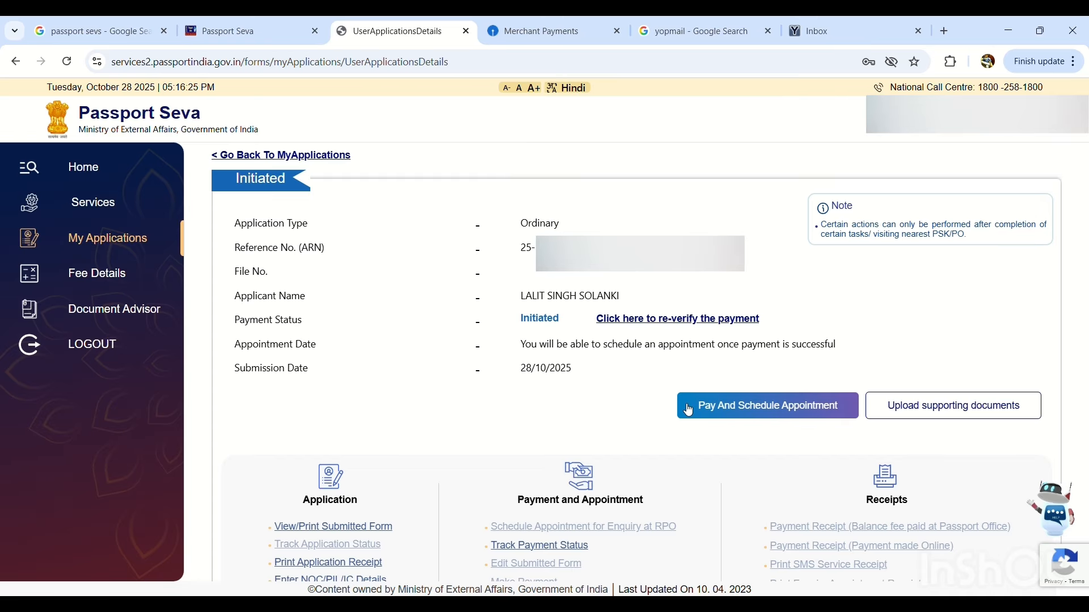
{"action": "left_click", "coordinate": [718, 323]}
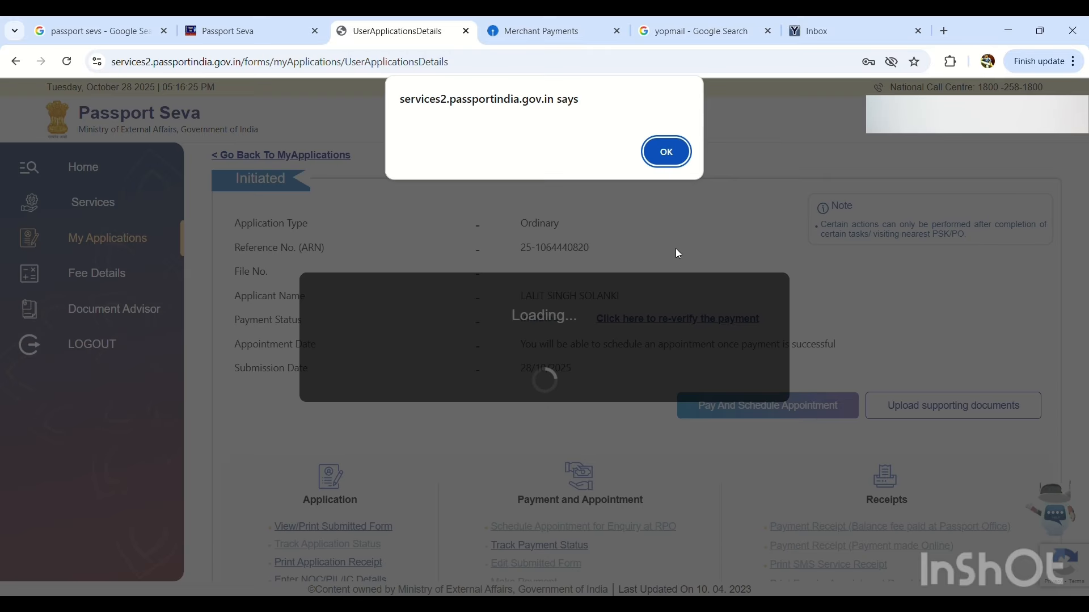
{"action": "left_click", "coordinate": [666, 151]}
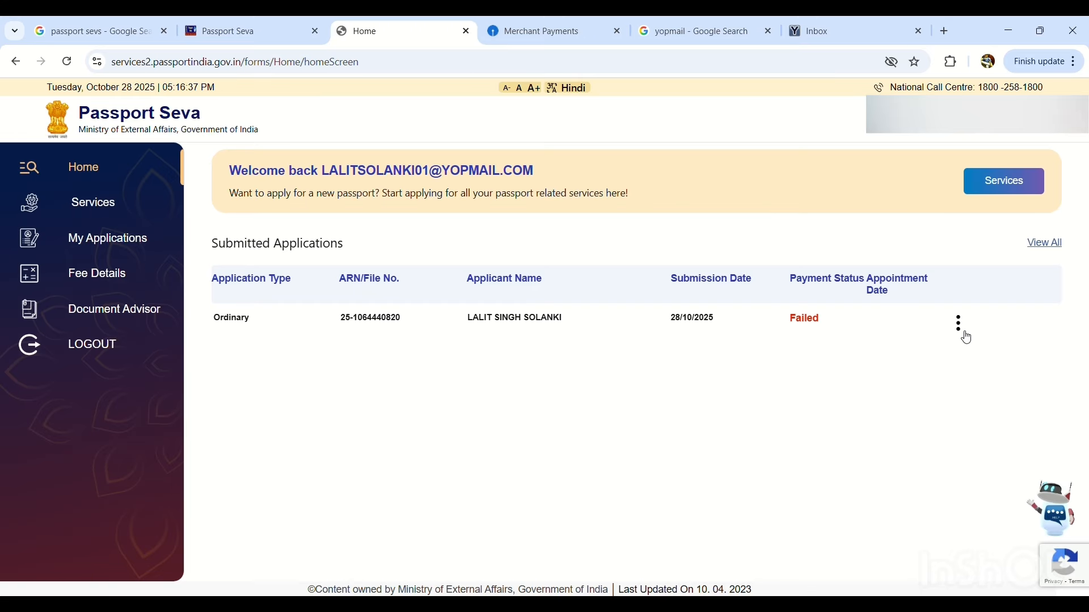
View the application's updated details and open the Upload Supporting Documents form.
{"action": "left_click", "coordinate": [962, 328]}
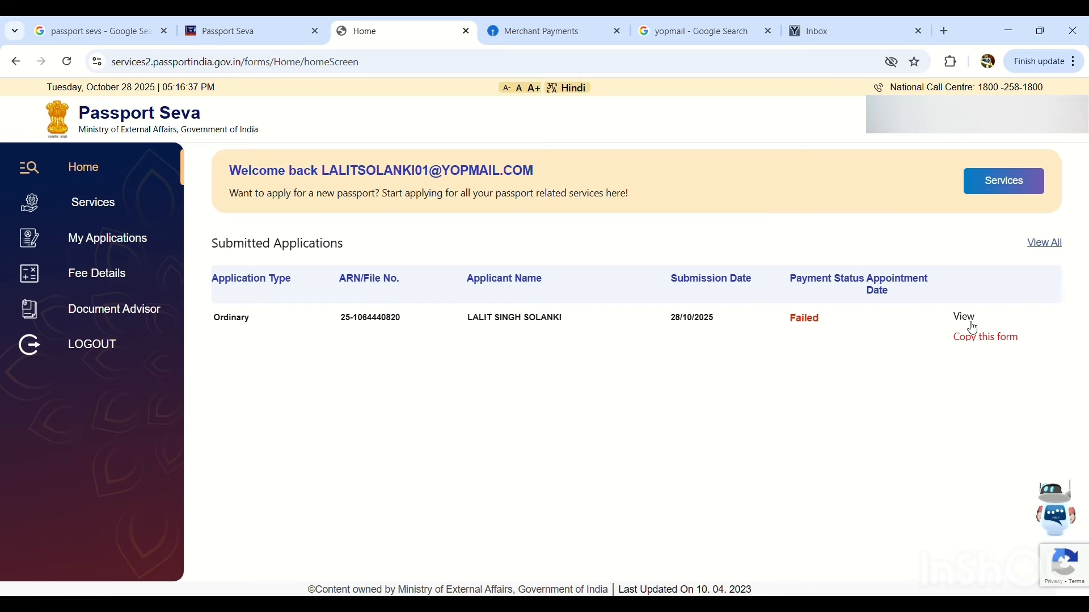
{"action": "left_click", "coordinate": [969, 319]}
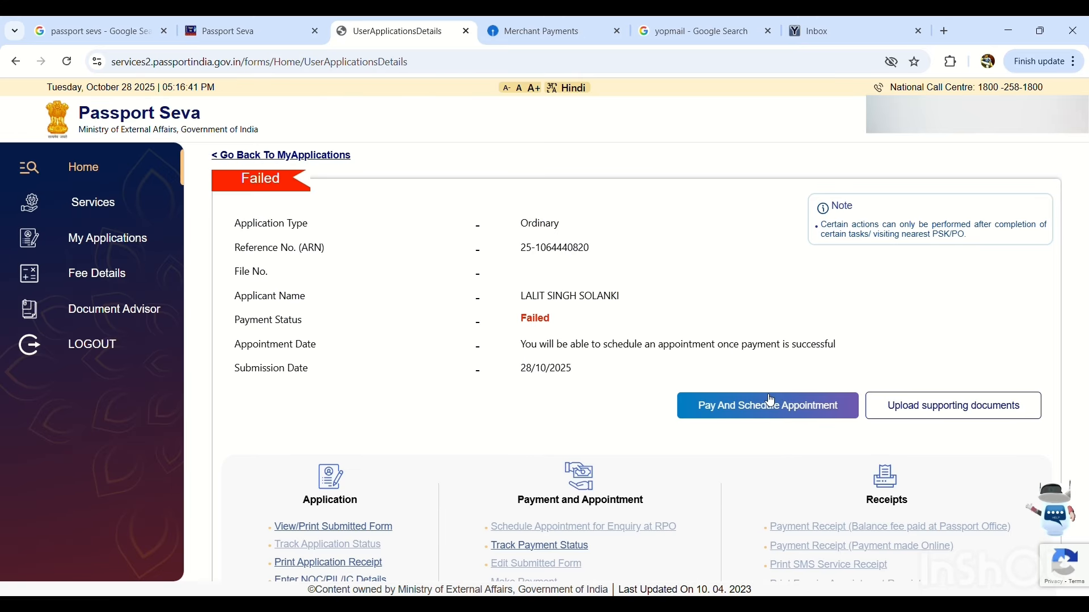
{"action": "left_click", "coordinate": [936, 406]}
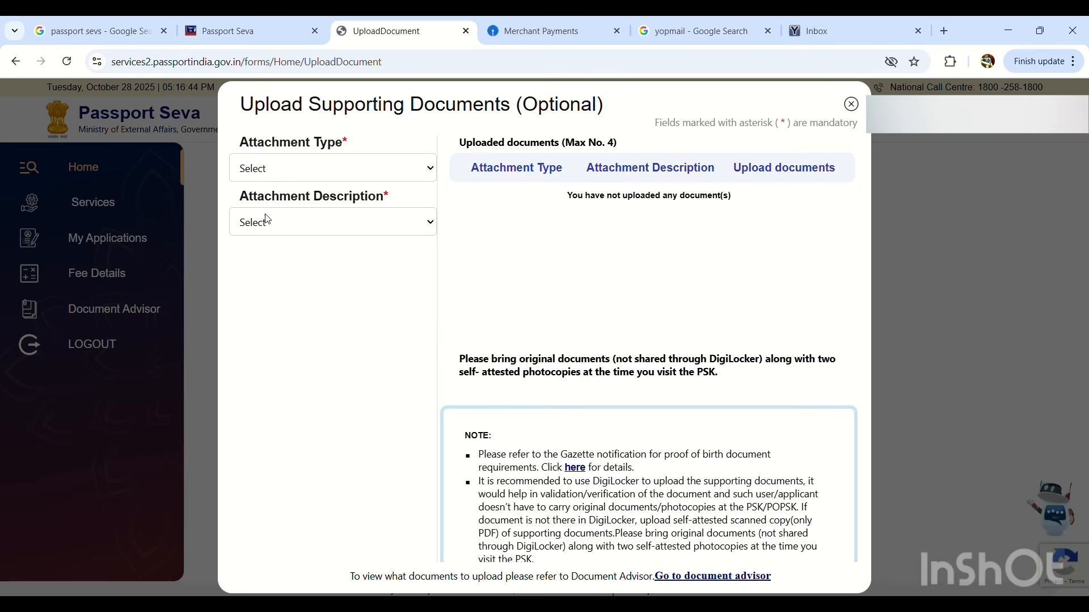
Select Address Proof and Aadhaar Card (Address Proof), then close the form without uploading.
{"action": "left_click", "coordinate": [268, 219]}
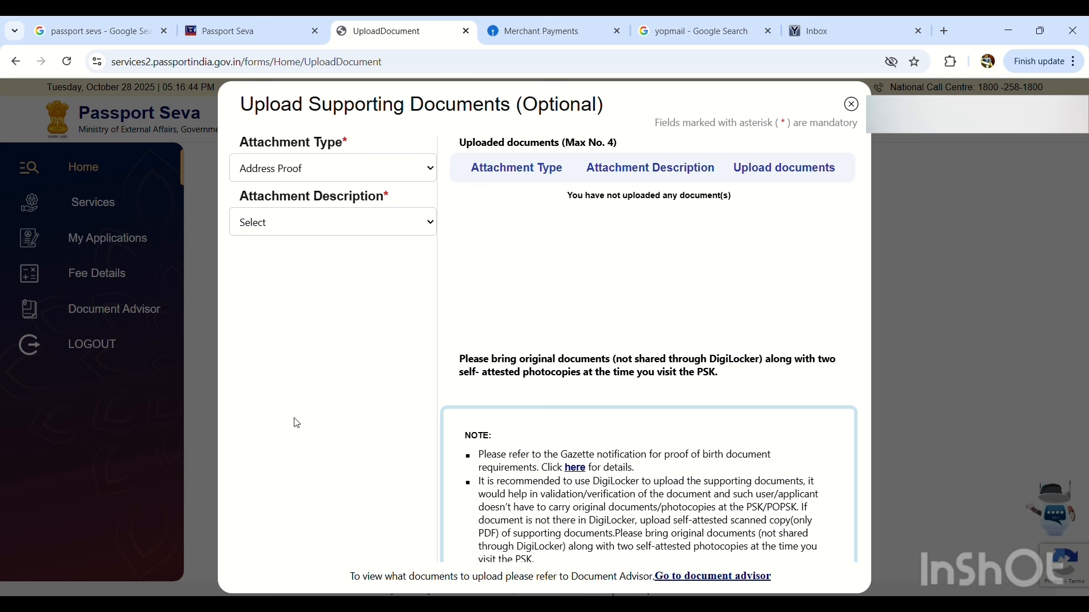
{"action": "left_click", "coordinate": [298, 445]}
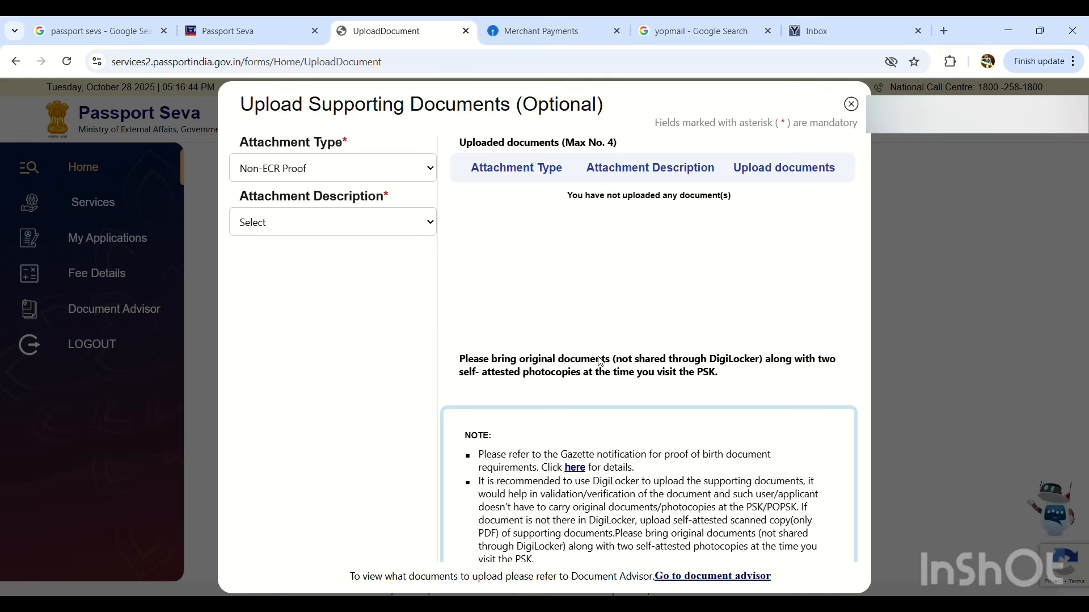
{"action": "left_click", "coordinate": [858, 106]}
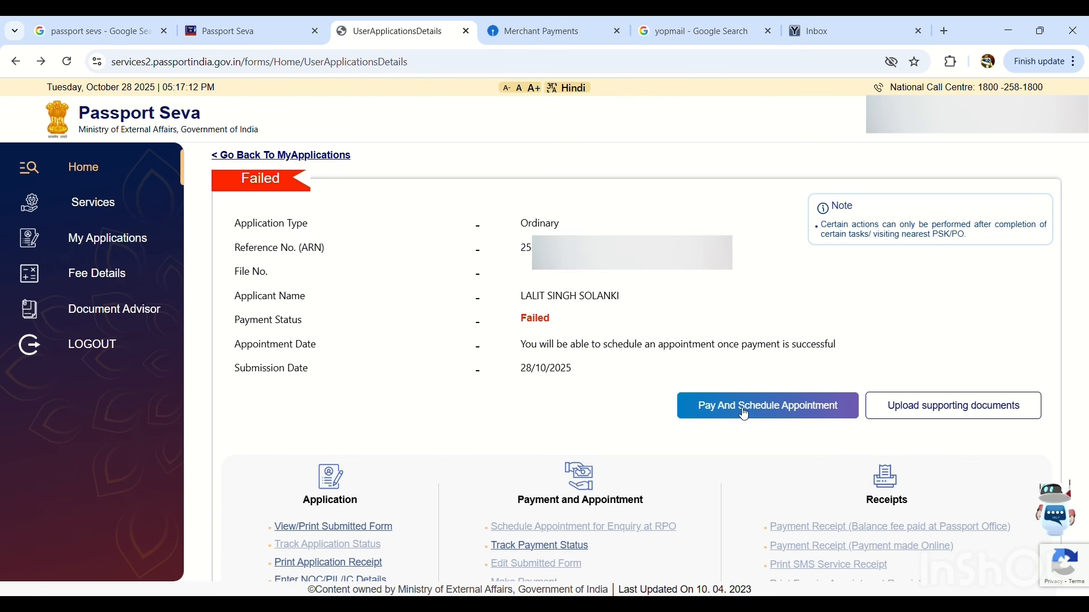
Log out of Passport Seva, confirm with Yes, and dismiss the 'Logged Out Successfully' alert.
{"action": "left_click", "coordinate": [97, 349]}
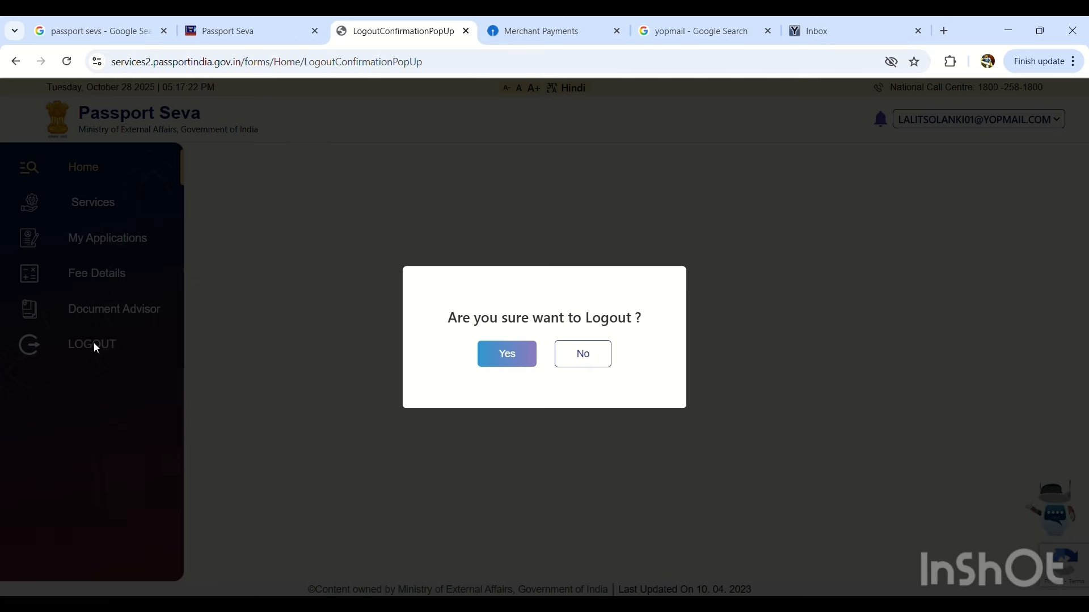
{"action": "left_click", "coordinate": [495, 356]}
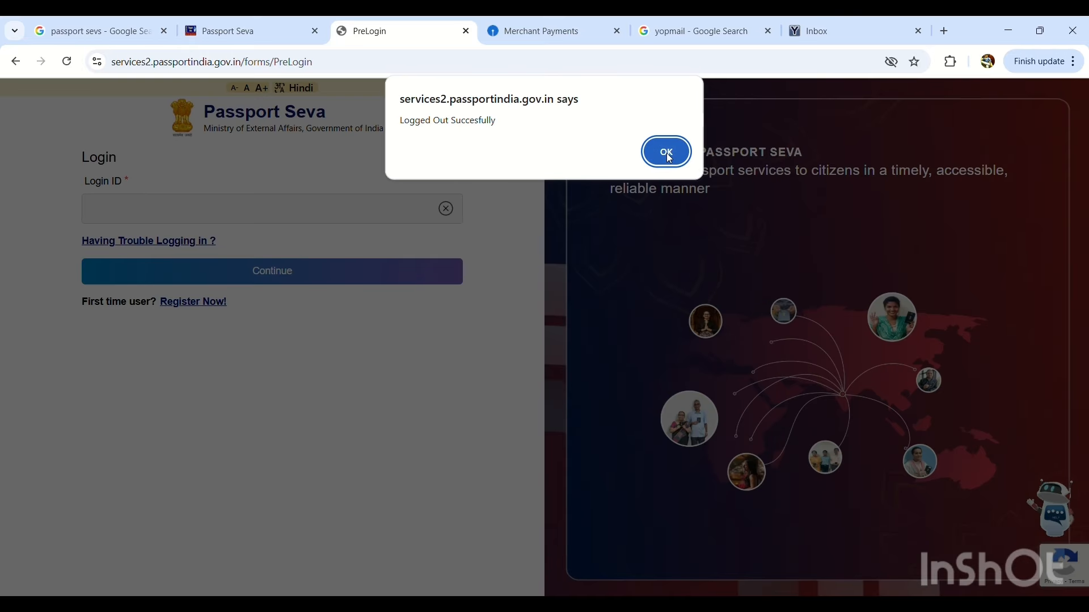
{"action": "left_click", "coordinate": [668, 152]}
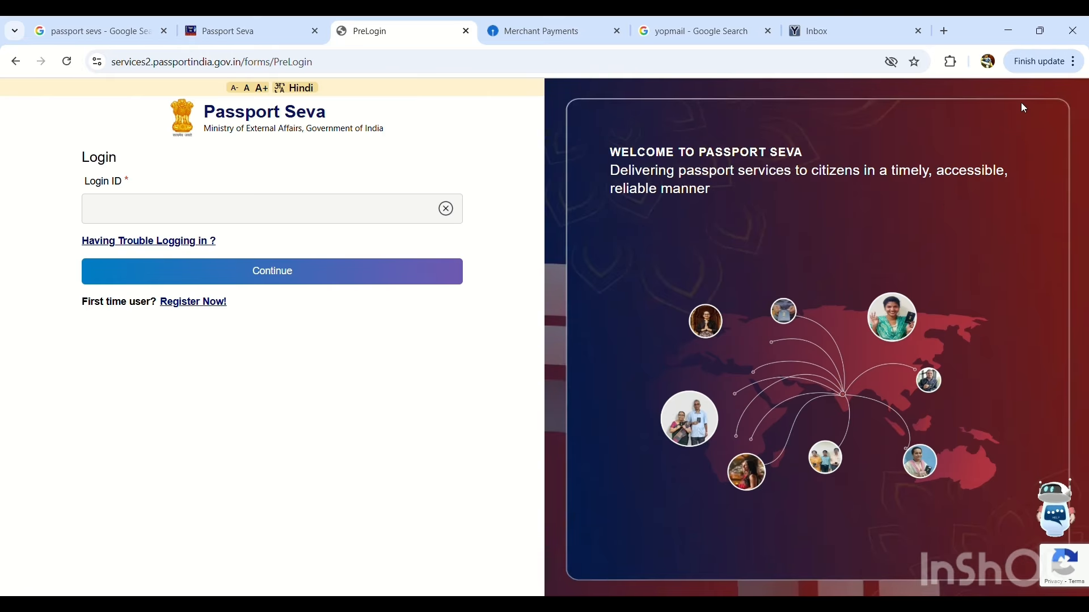